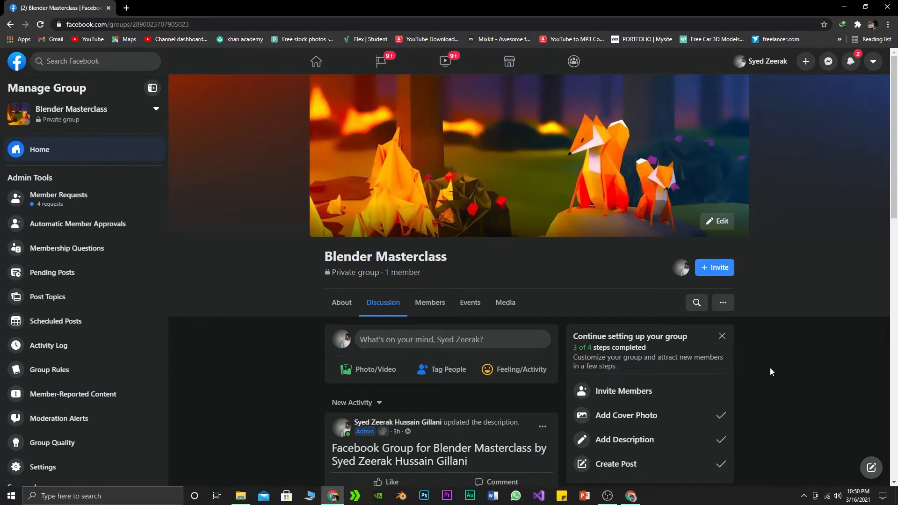
Skim the Blender Masterclass group page and close both open browser windows
scroll(728, 352, "down", 1)
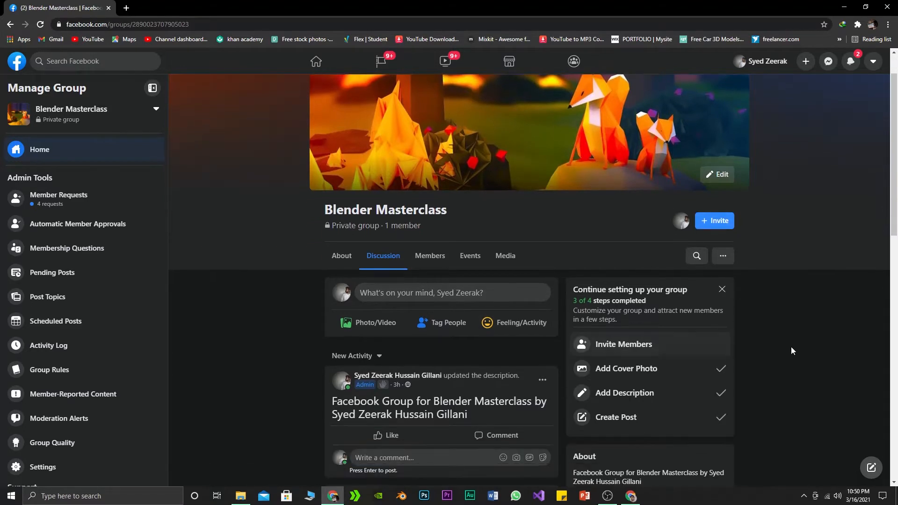
scroll(792, 350, "up", 1)
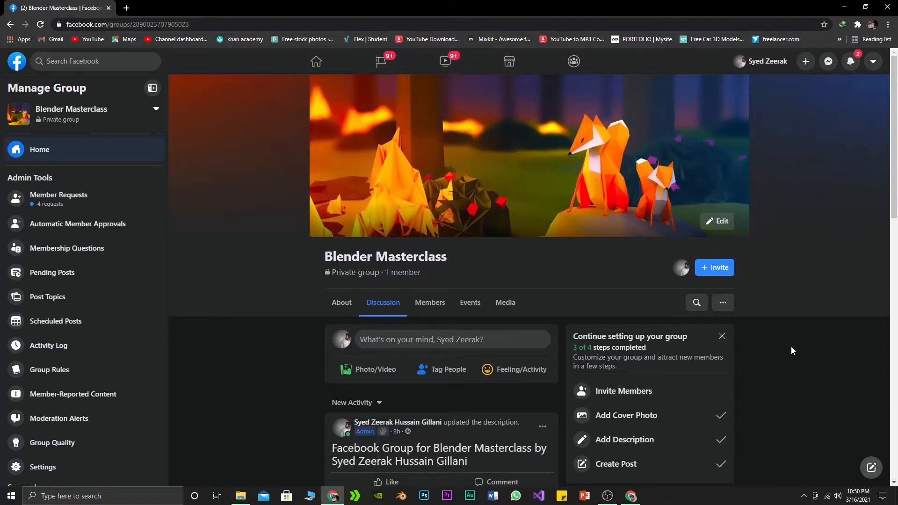
scroll(791, 348, "down", 5)
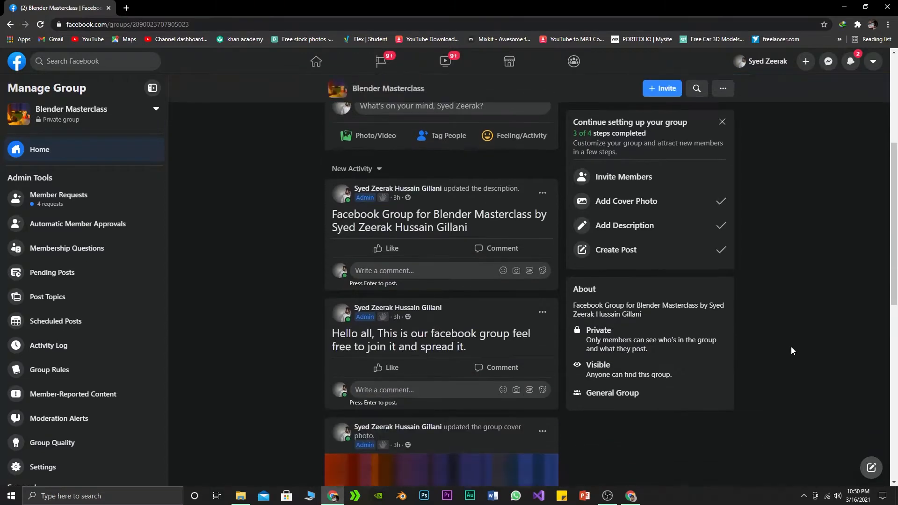
scroll(790, 347, "up", 5)
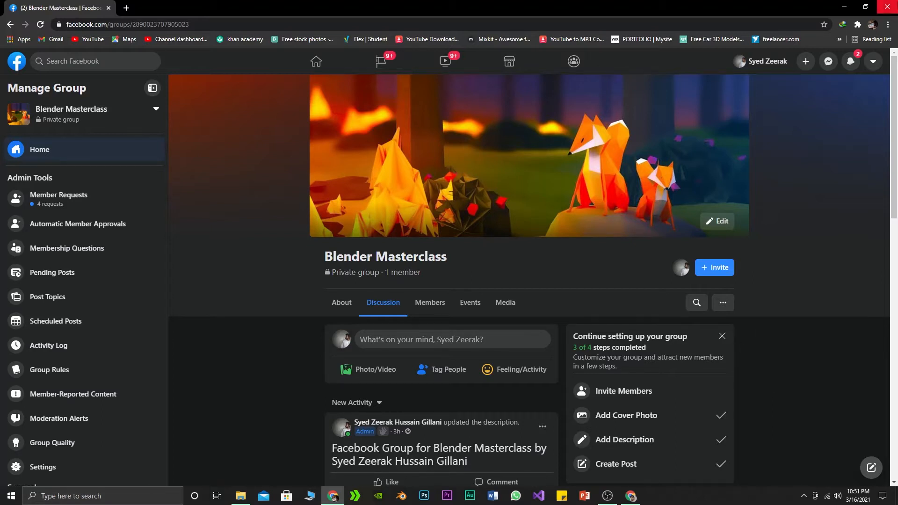
left_click(888, 8)
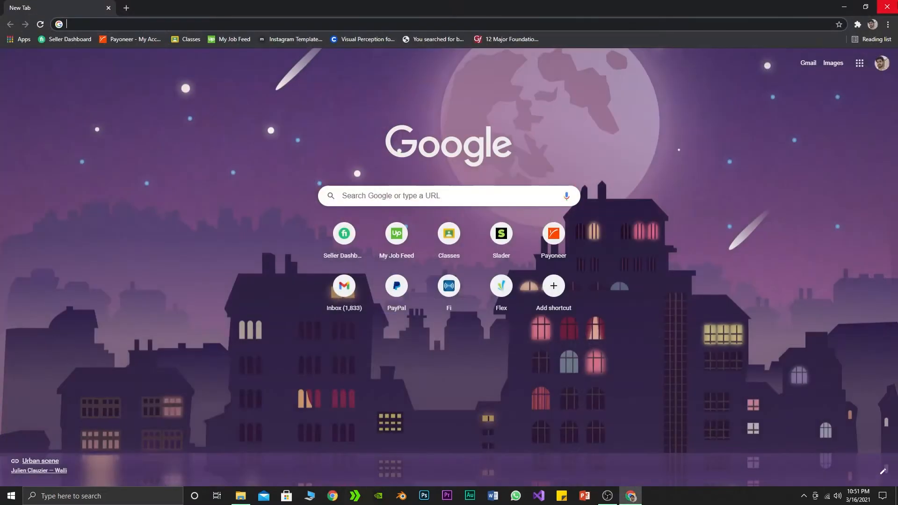
left_click(887, 8)
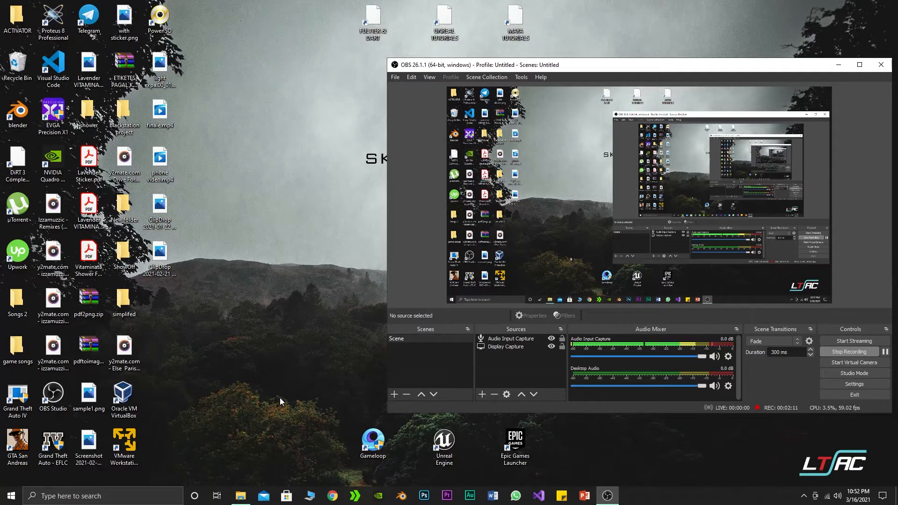
Launch ShowOff.exe from the ShowOff folder on the desktop and minimize the folder window
double_click(134, 274)
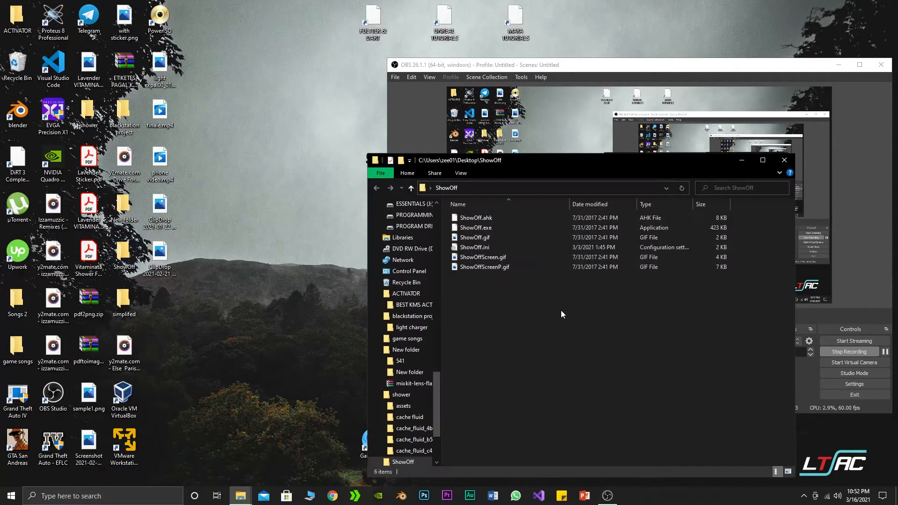
double_click(508, 229)
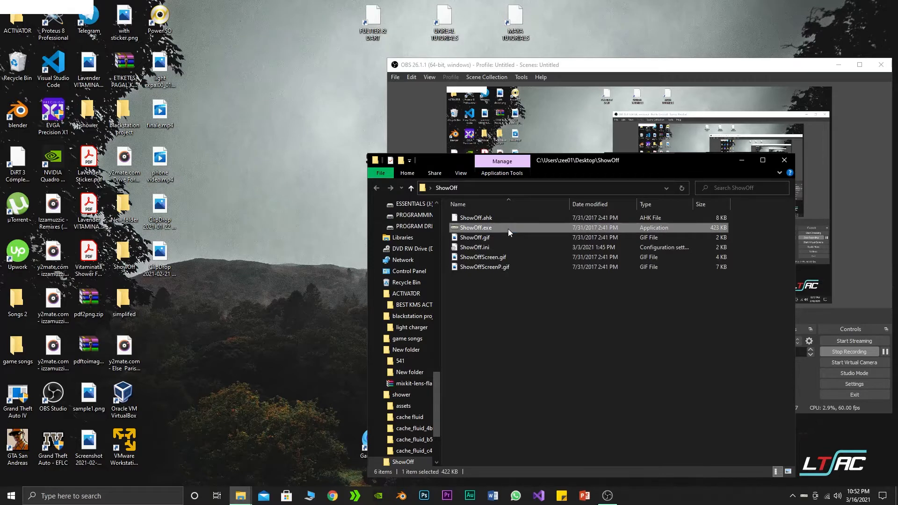
left_click(742, 160)
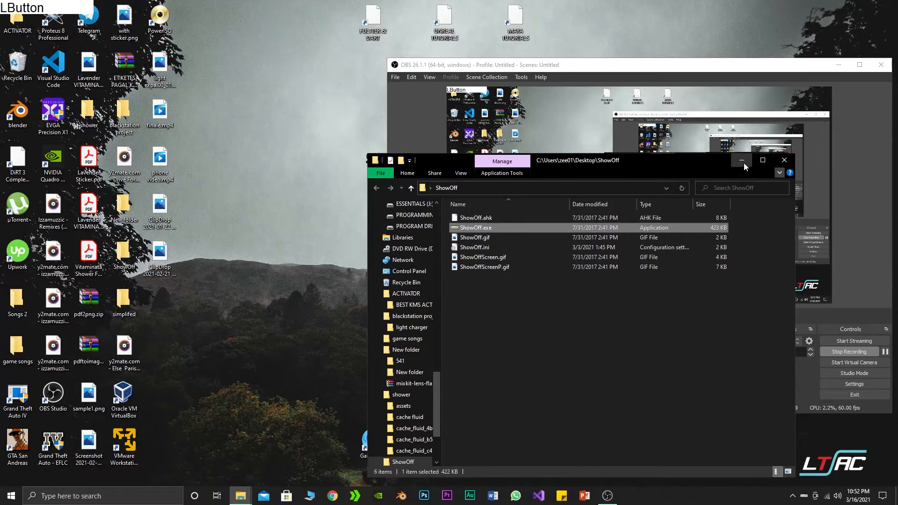
left_click(263, 153)
right_click(263, 153)
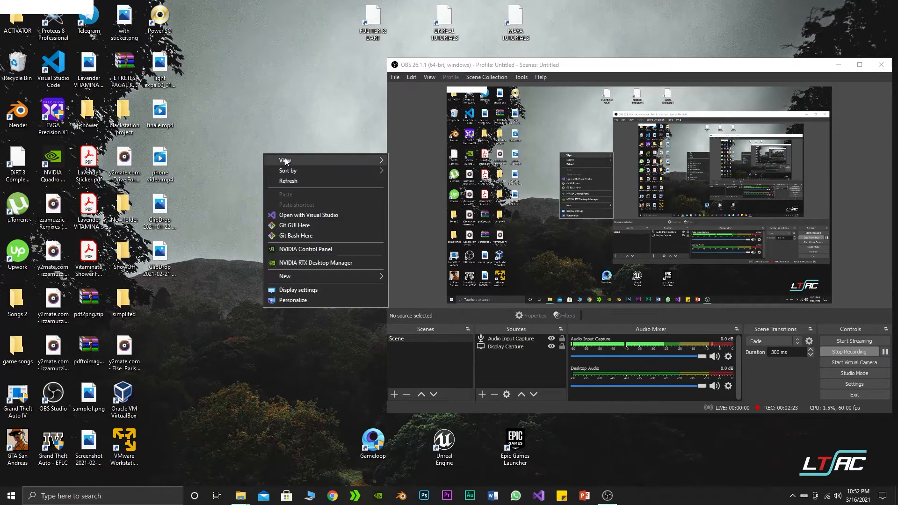
left_click(305, 181)
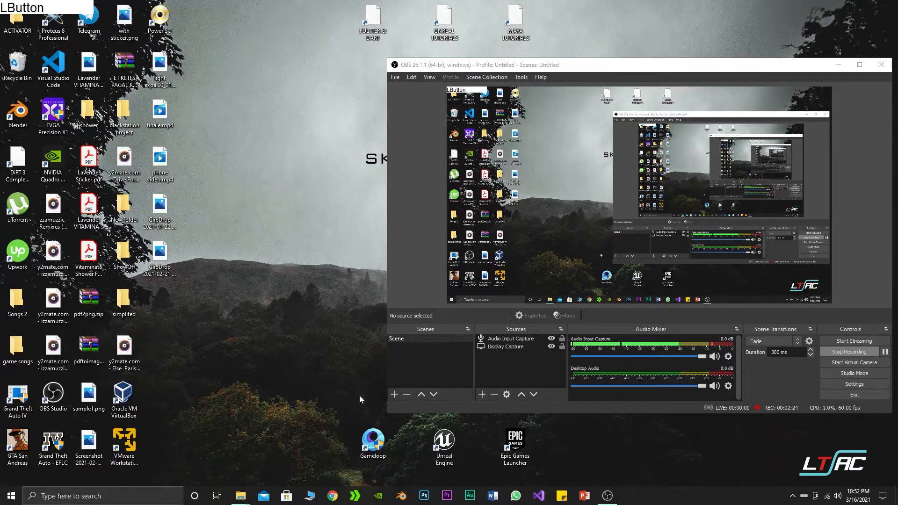
Launch Blender and try to open duplication well scene.blend from the recent files
left_click(403, 496)
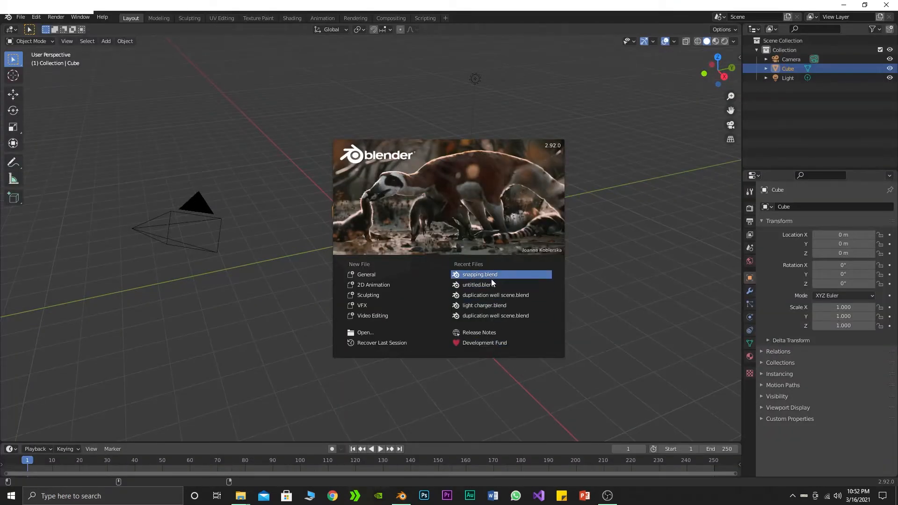
left_click(492, 311)
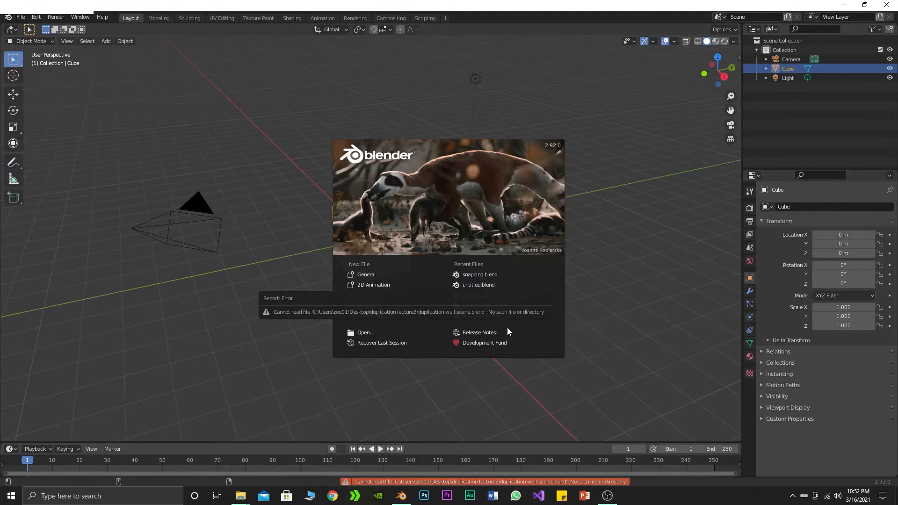
Browse to the duplication lecture3 folder inside lecture3 of the blender mastercalss directory and open duplication well scene.blend
left_click(418, 335)
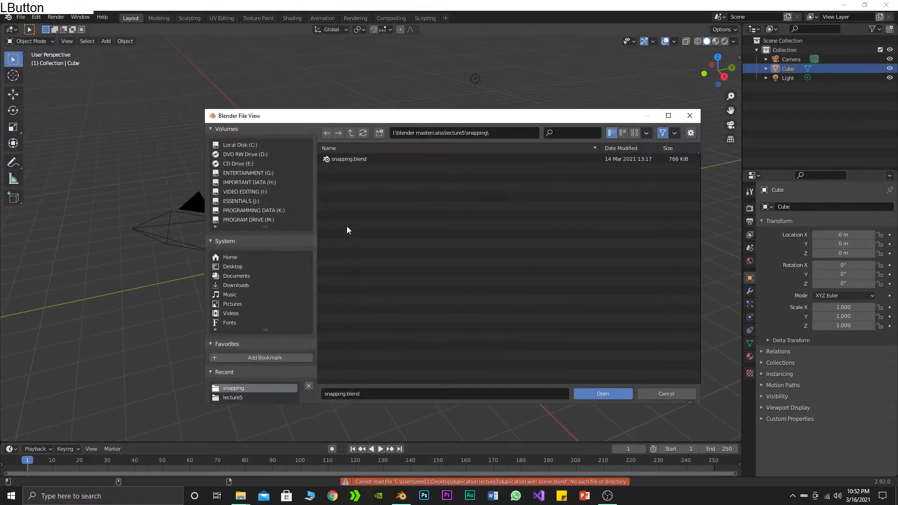
left_click(350, 136)
left_click(350, 135)
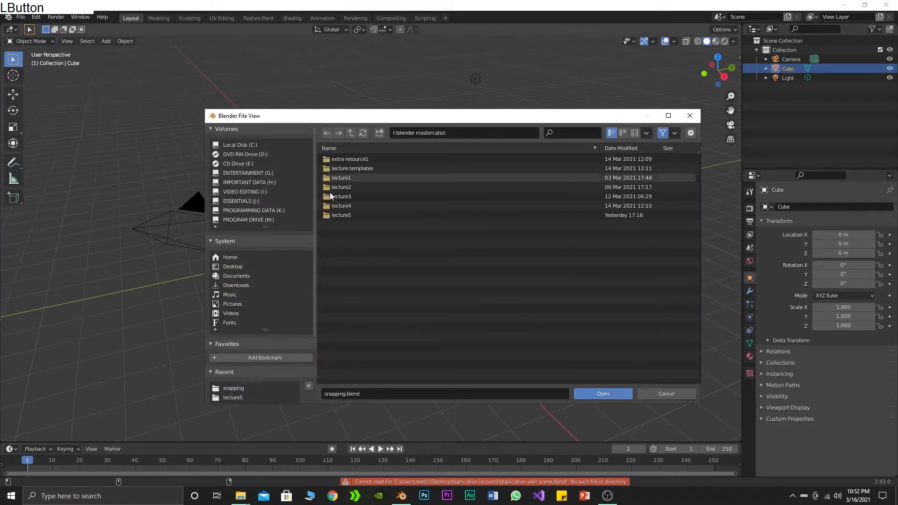
double_click(337, 206)
left_click(350, 137)
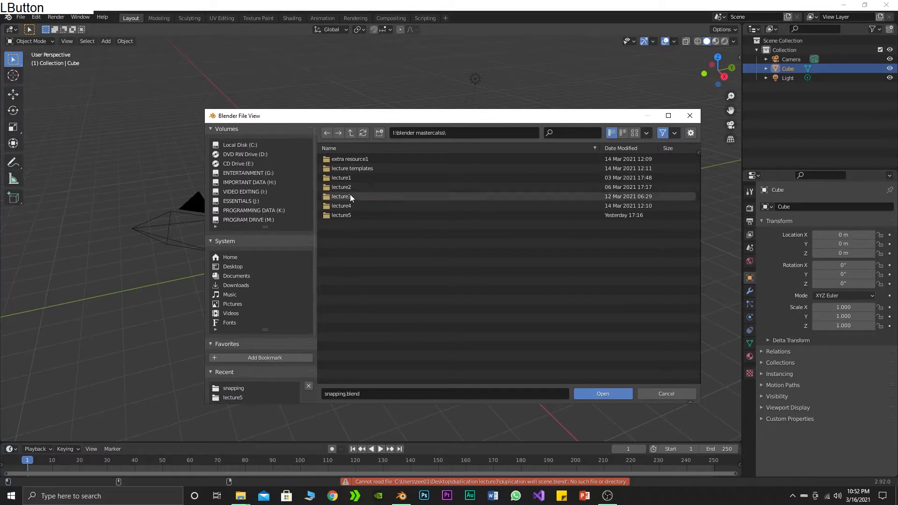
double_click(350, 194)
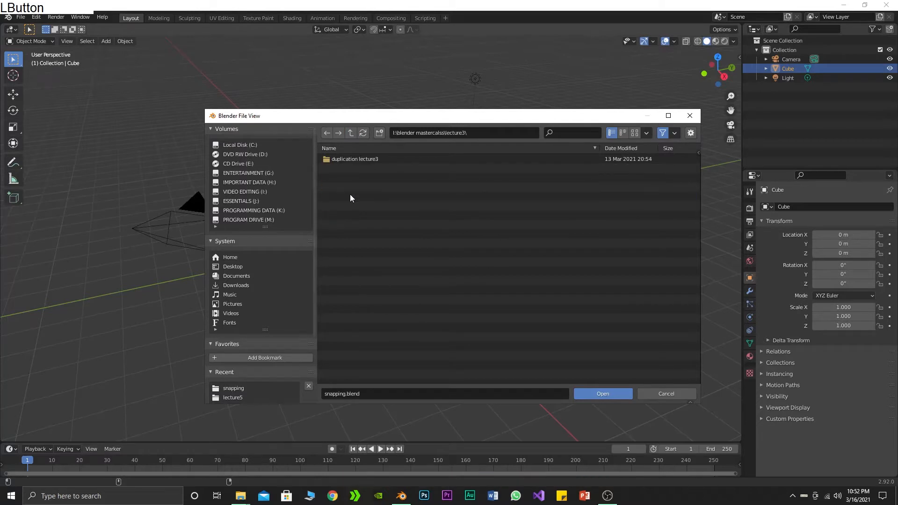
double_click(363, 159)
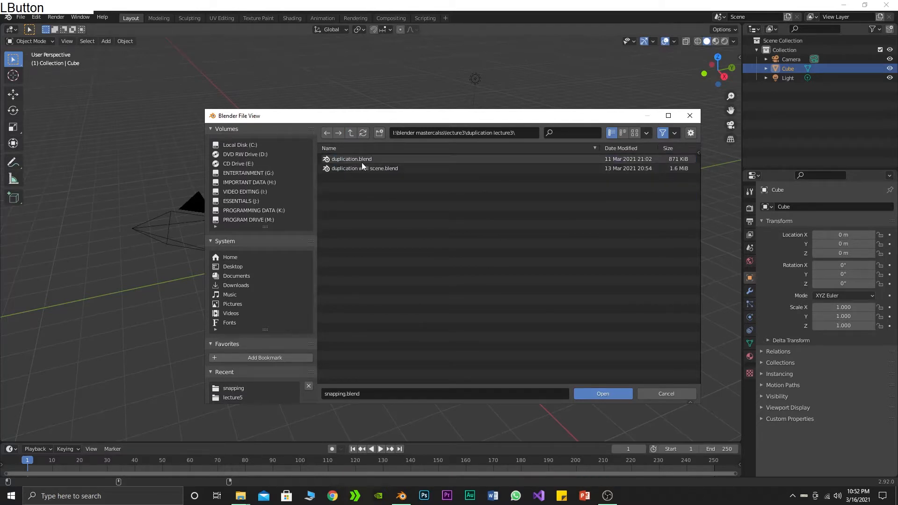
double_click(364, 167)
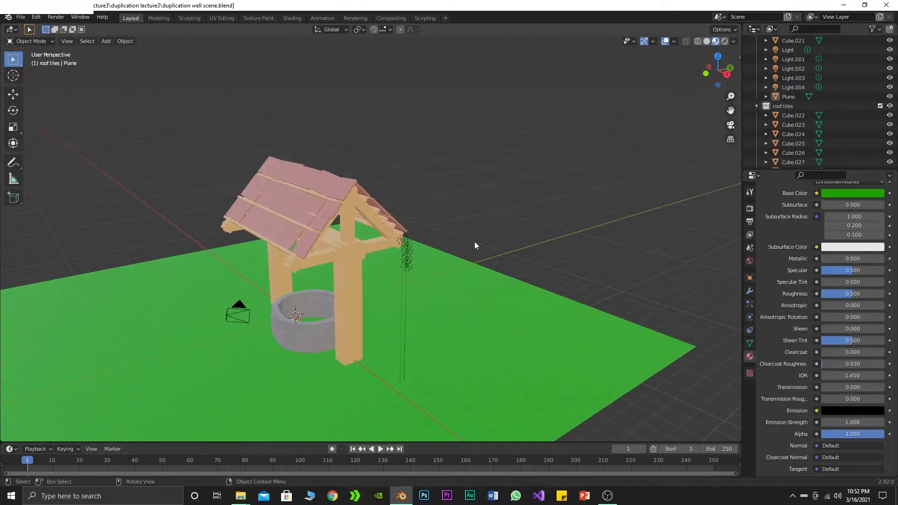
Widen the Outliner and Properties editors by narrowing the 3D viewport beside them
middle_click_drag(474, 242, 433, 270)
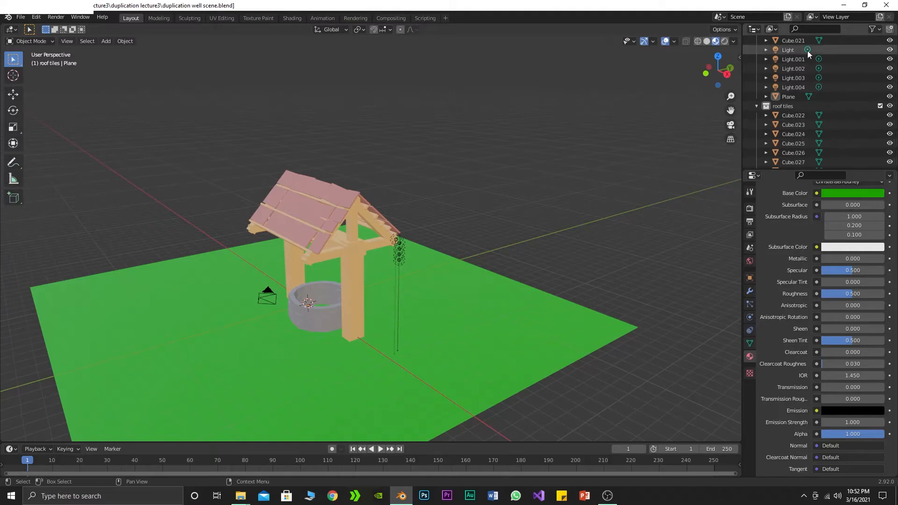
left_click_drag(744, 108, 670, 106)
scroll(838, 137, "up", 10)
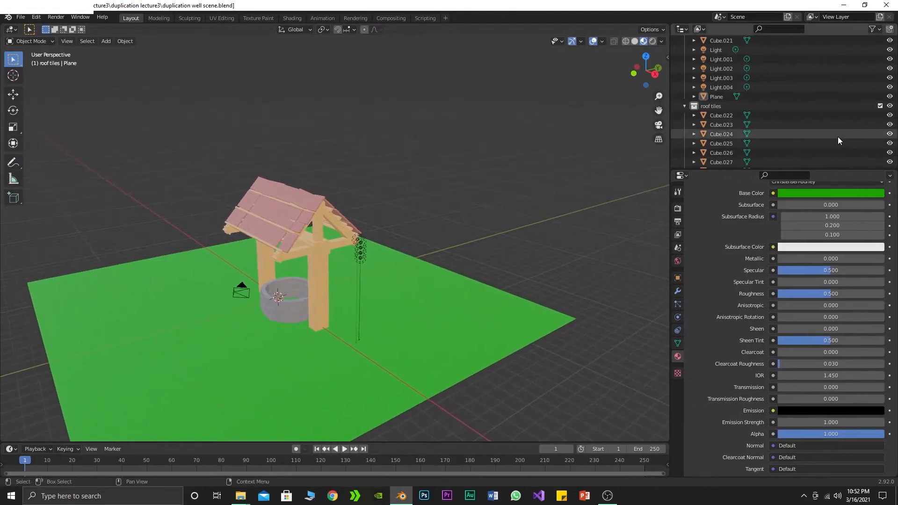
scroll(838, 136, "up", 20)
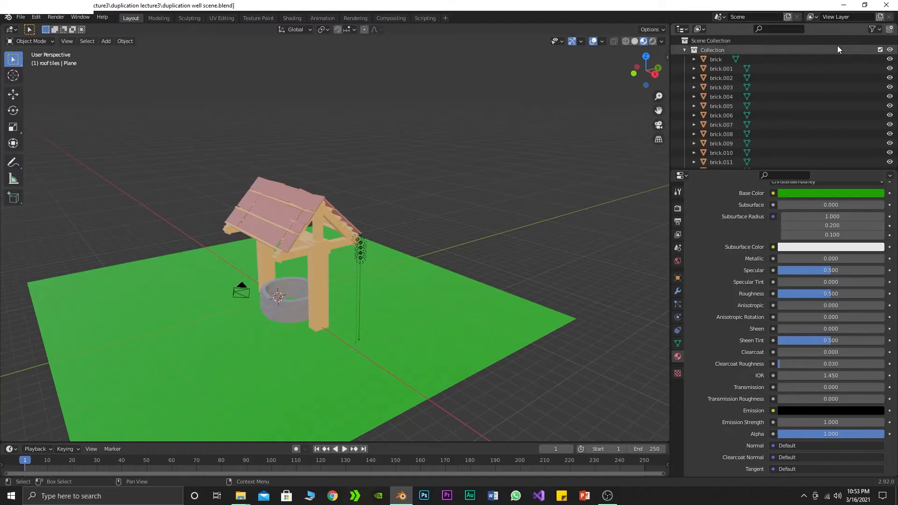
Enable the Disable Selection, Disable in Viewports and Disable in Renders restriction toggles for the Outliner
left_click(873, 31)
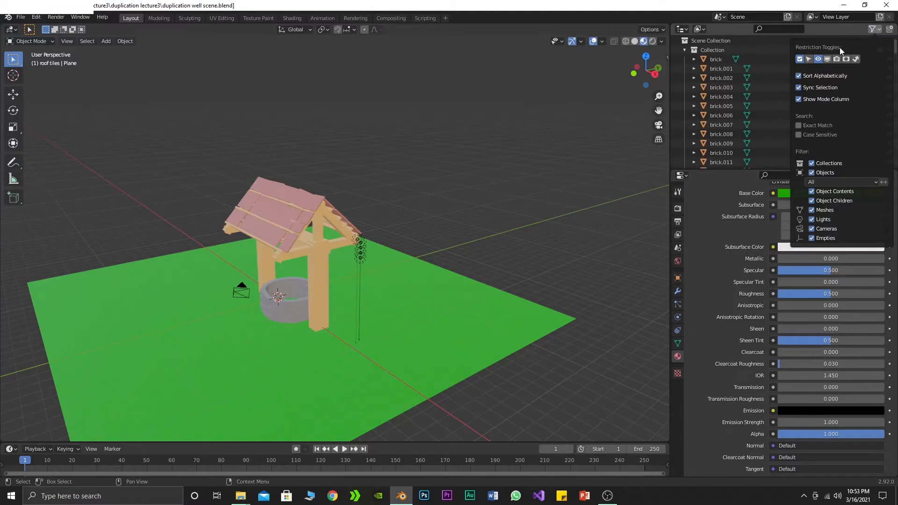
left_click(810, 60)
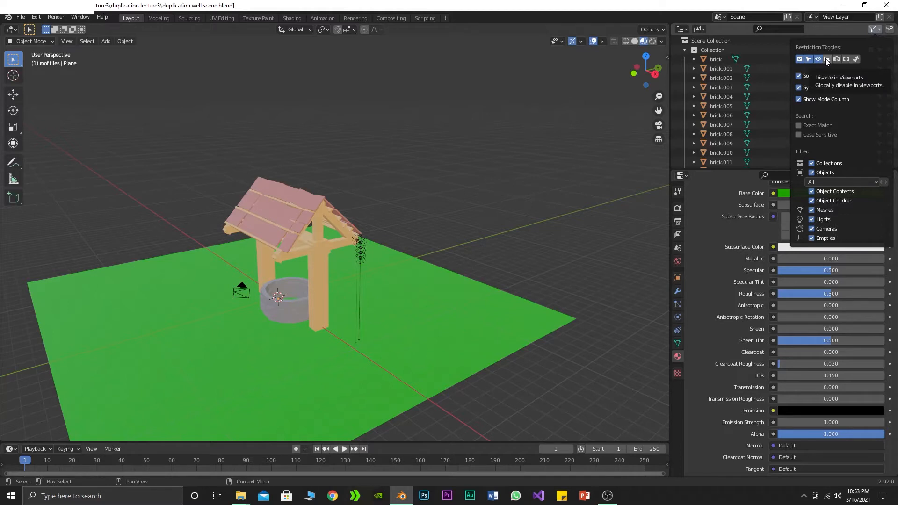
left_click(827, 59)
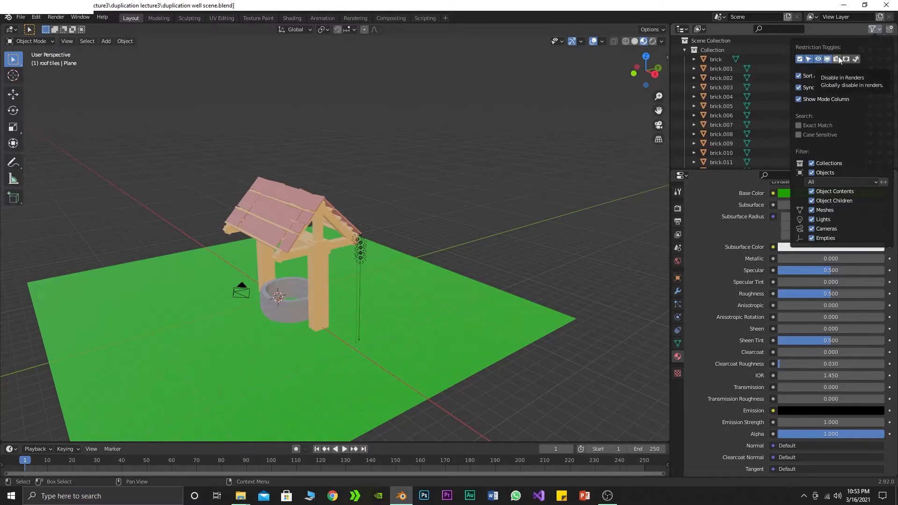
left_click(840, 59)
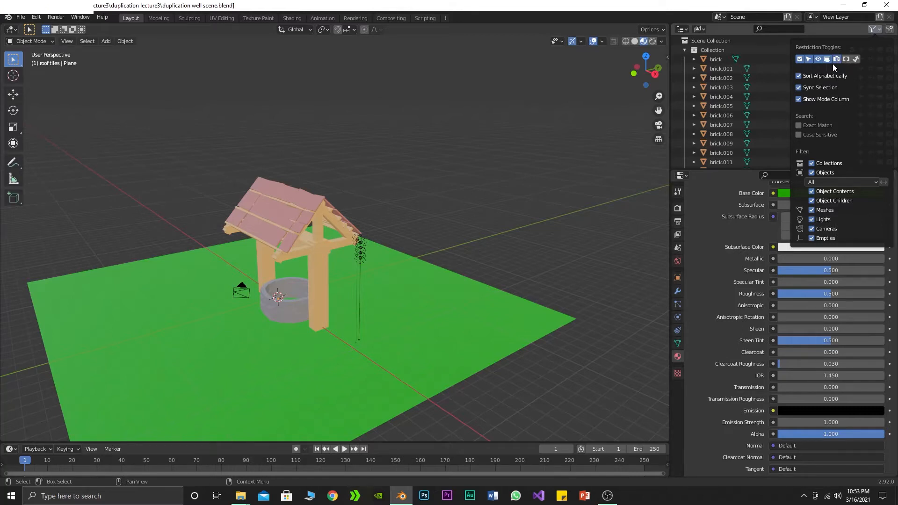
left_click(819, 31)
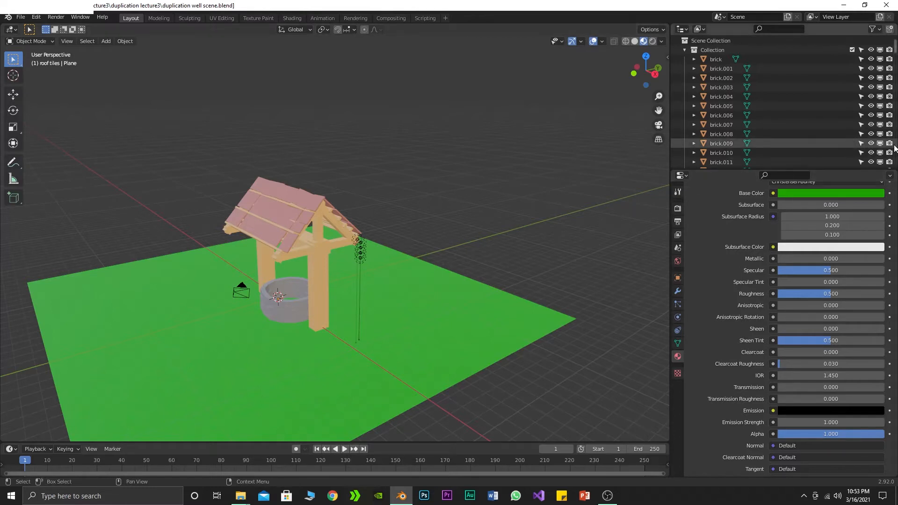
Disable viewport selection for the green ground Plane using its restriction toggle in the Outliner
scroll(403, 276, "down", 1)
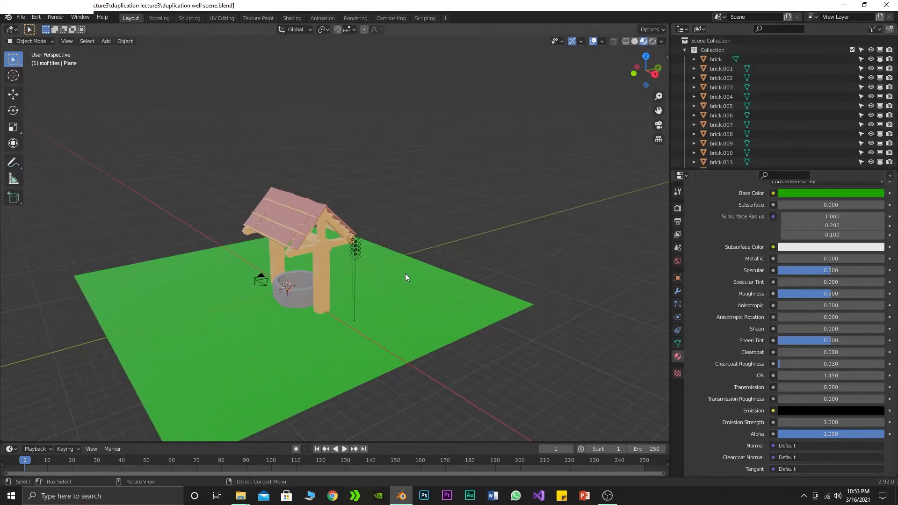
left_click(439, 333)
scroll(730, 114, "down", 15)
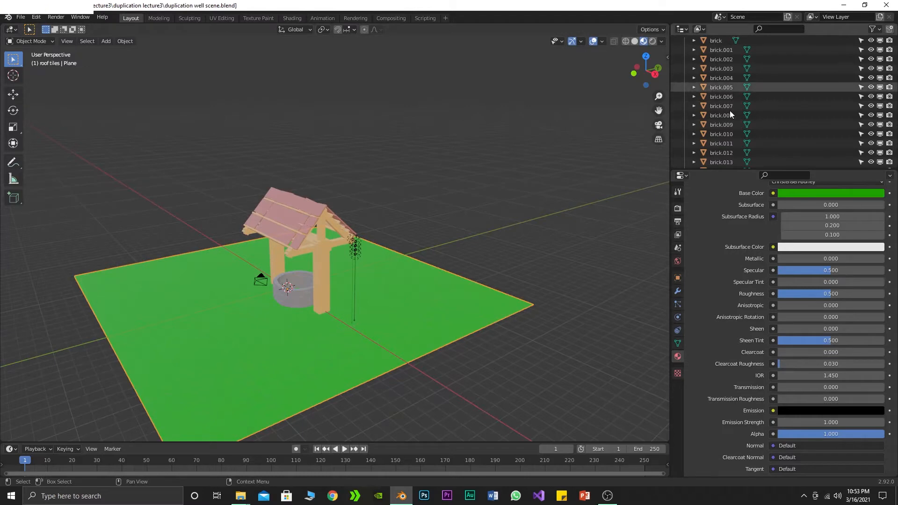
scroll(729, 114, "down", 2)
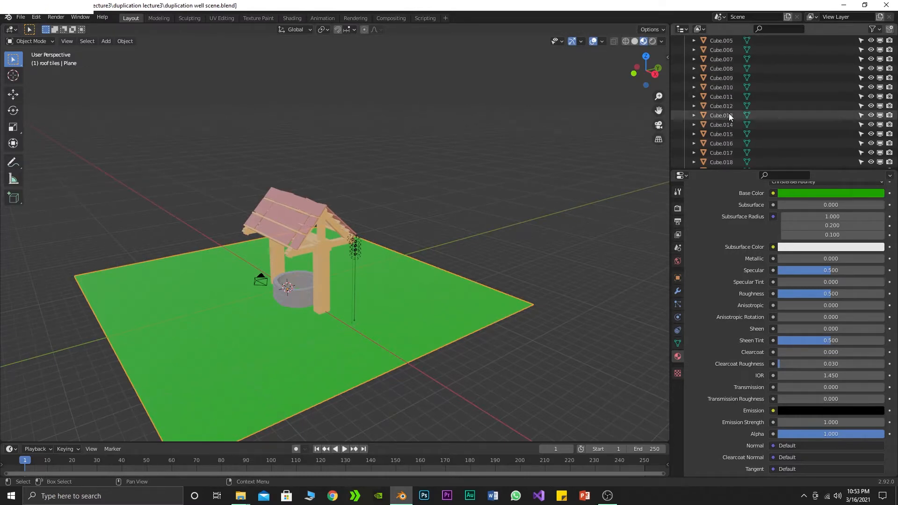
scroll(729, 114, "down", 8)
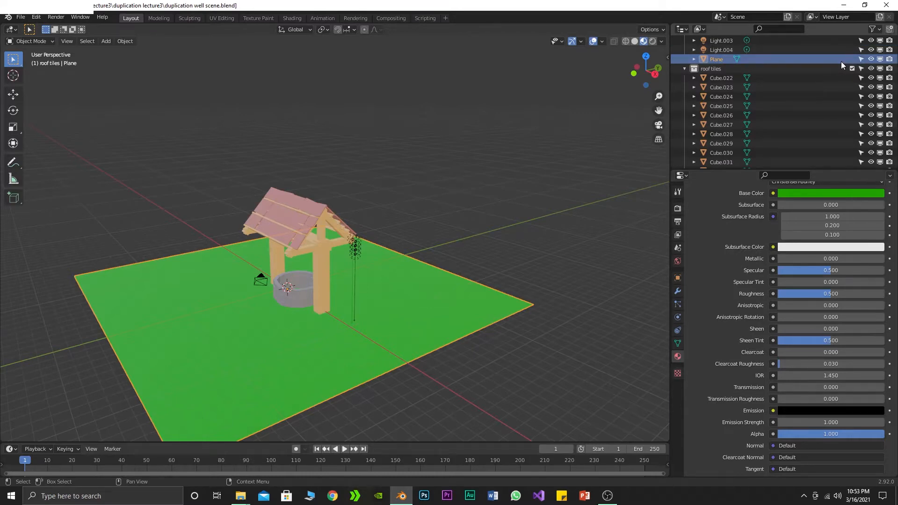
left_click(862, 59)
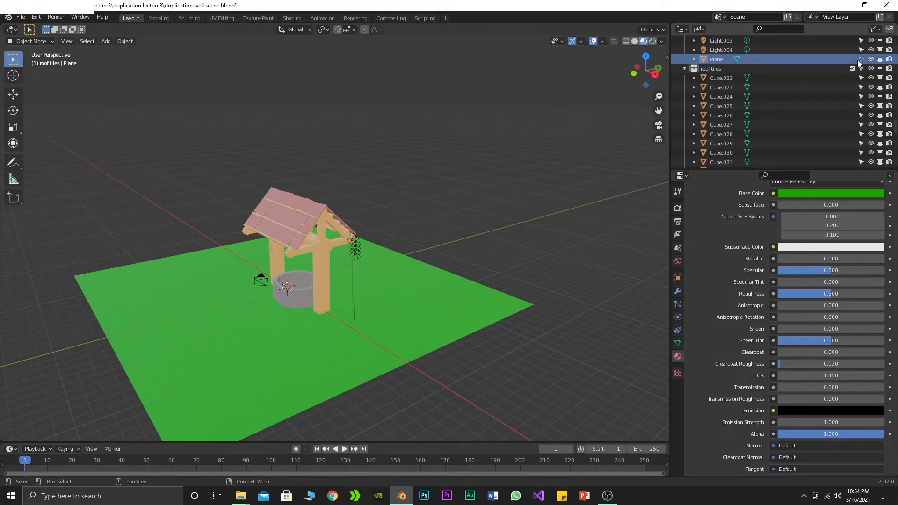
left_click(844, 69)
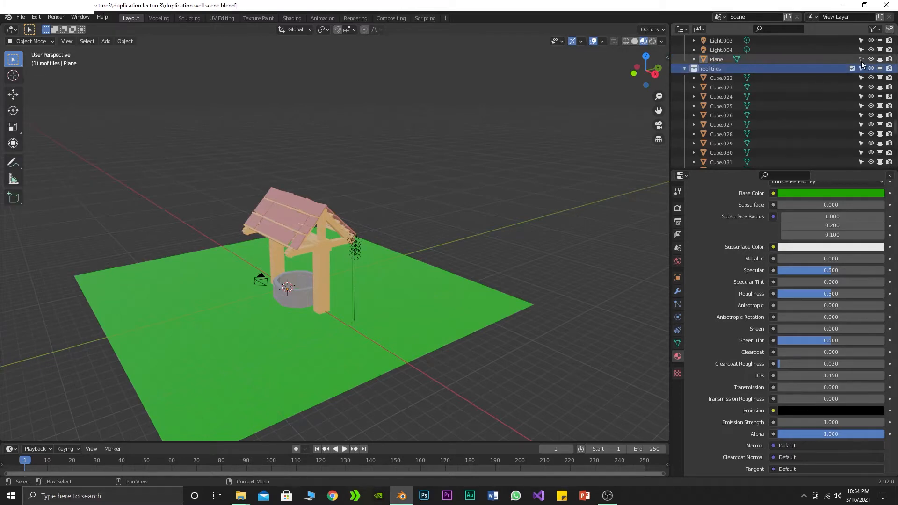
left_click(848, 60)
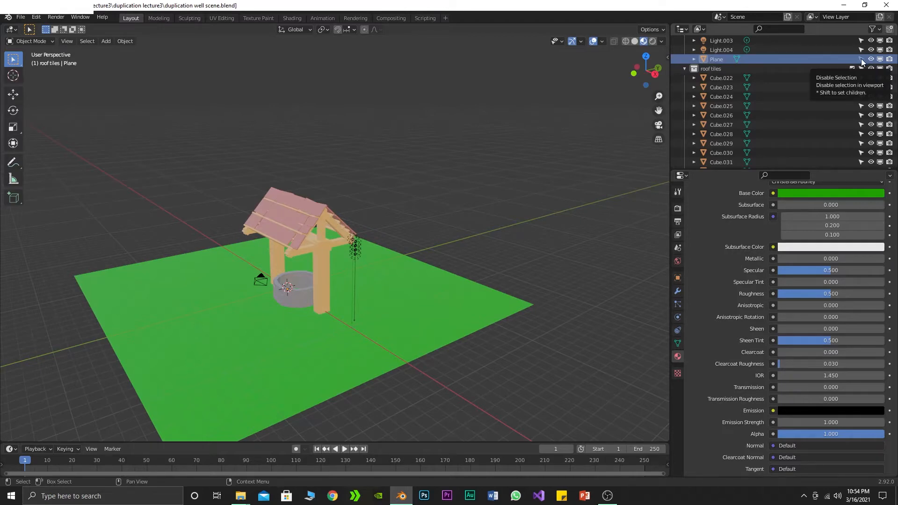
left_click(861, 58)
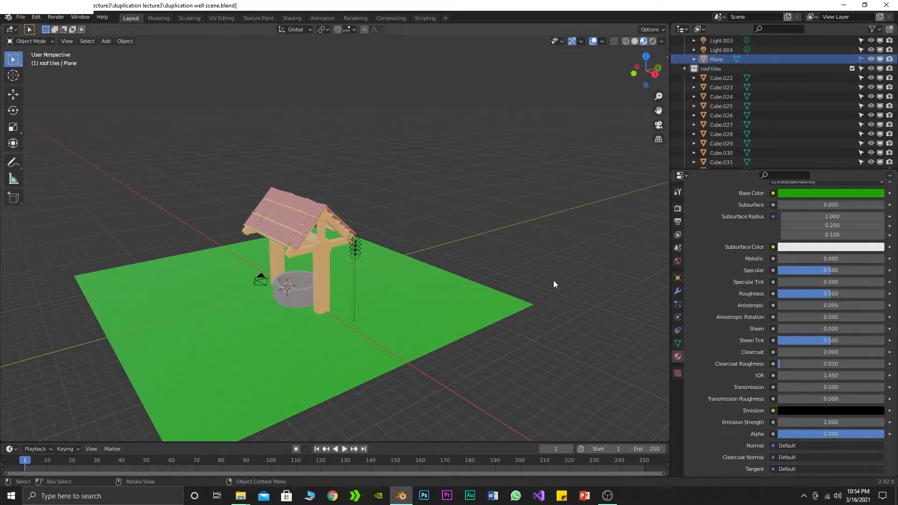
Test the ground Plane's selection restriction by trying to pick it in the viewport
left_click(498, 318)
left_click(498, 302)
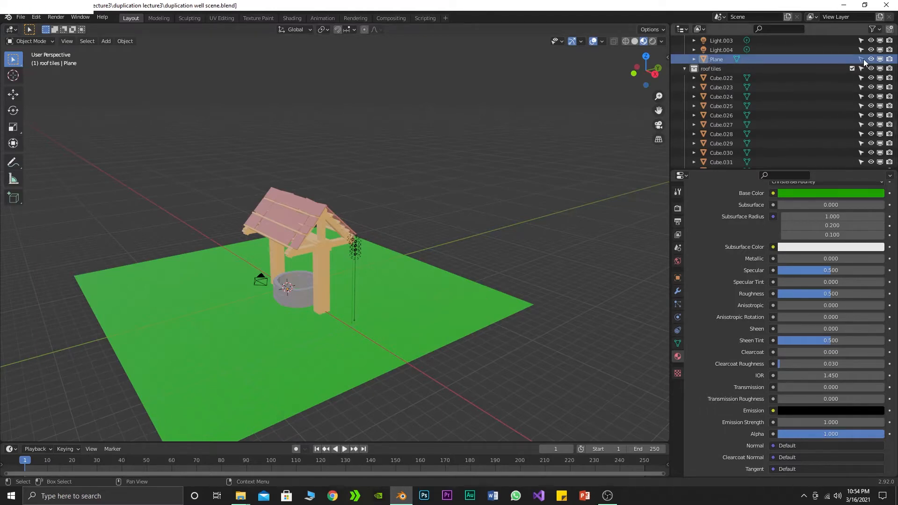
left_click(366, 352)
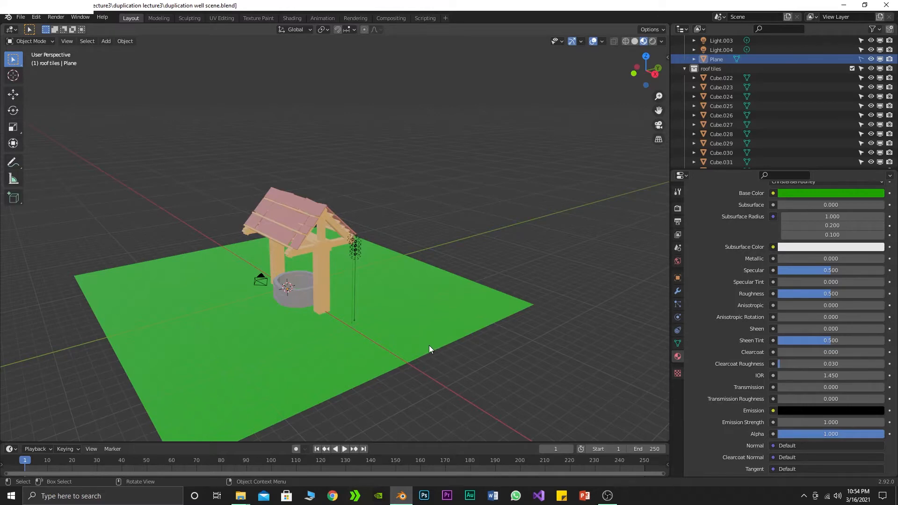
Temporarily disable viewport selection for Light.004, test it by picking among the lights beside the well, and restore it
left_click(354, 245)
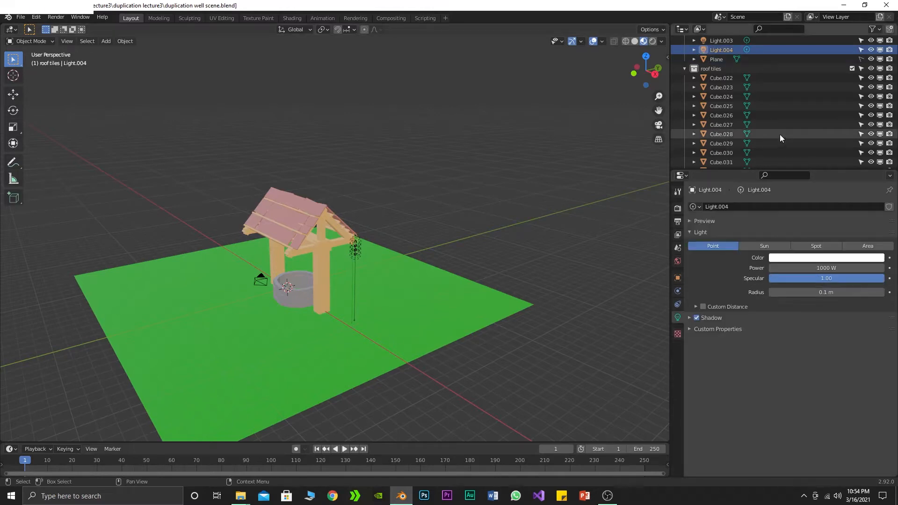
left_click(861, 49)
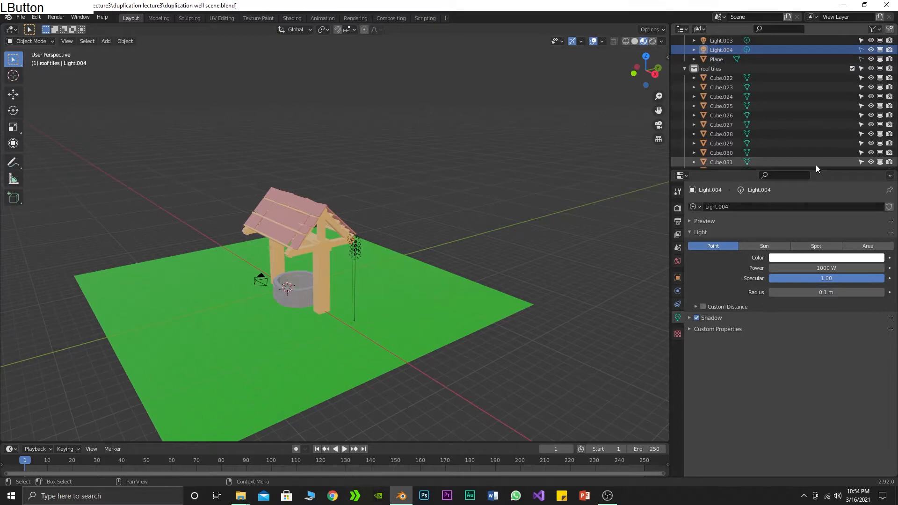
scroll(372, 253, "up", 6)
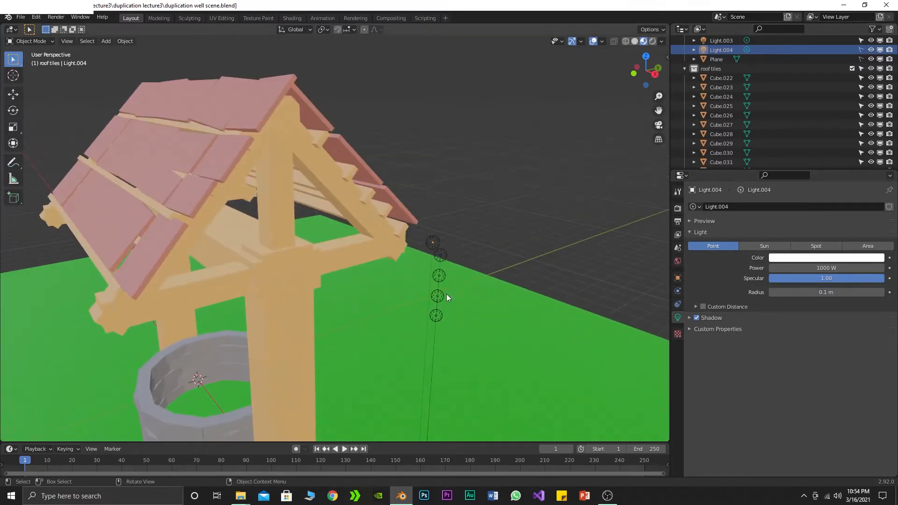
scroll(556, 297, "down", 6)
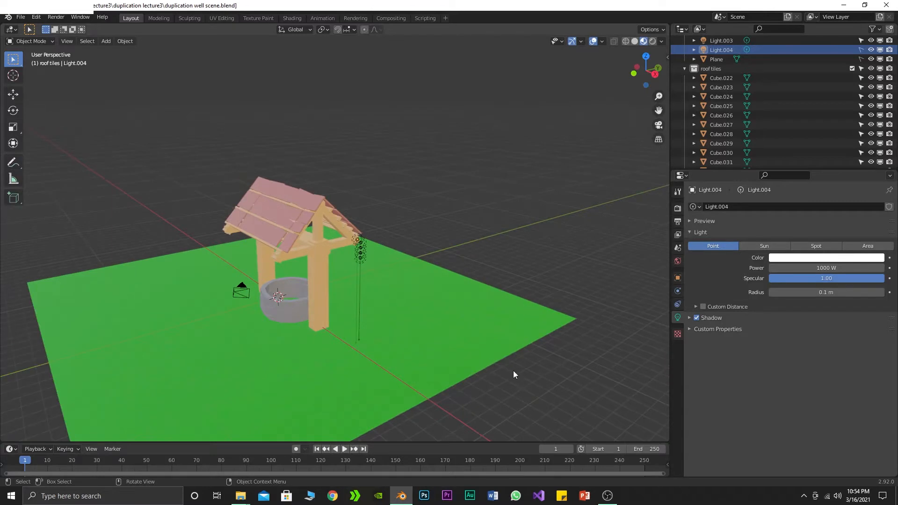
middle_click_drag(264, 211, 425, 233)
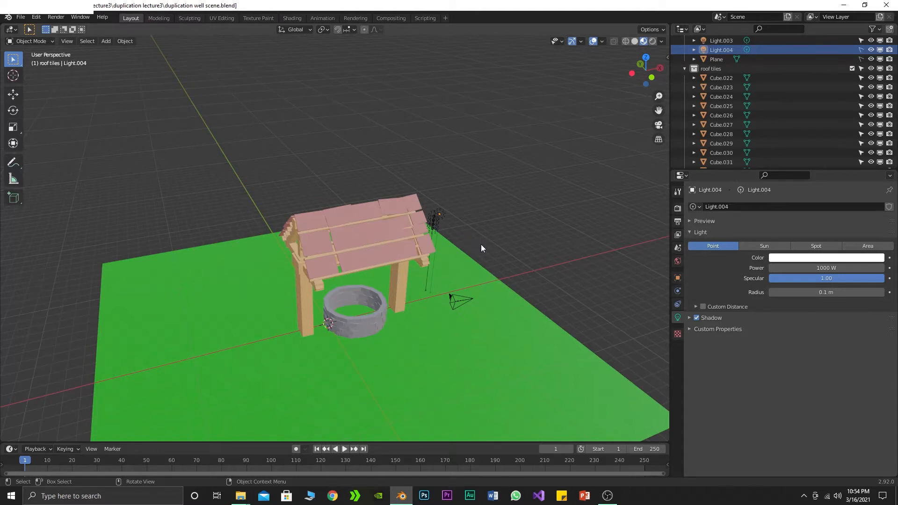
left_click(440, 213)
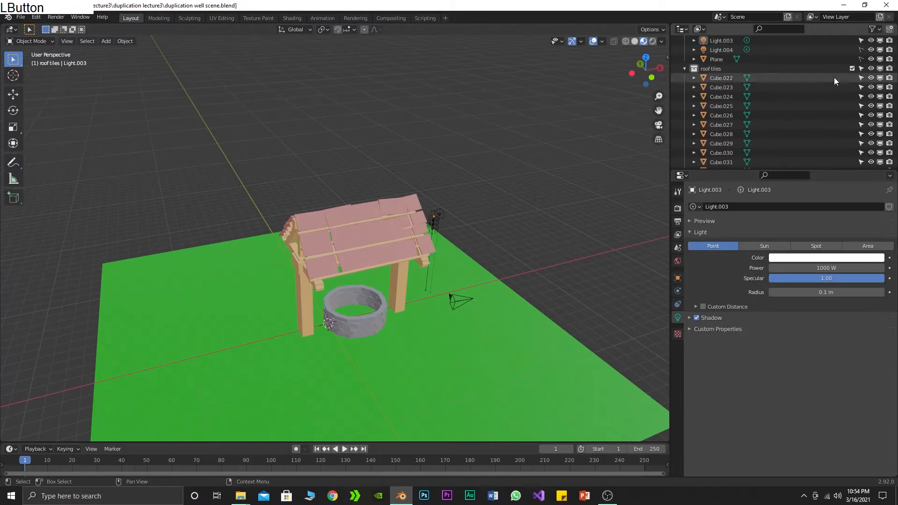
left_click(862, 49)
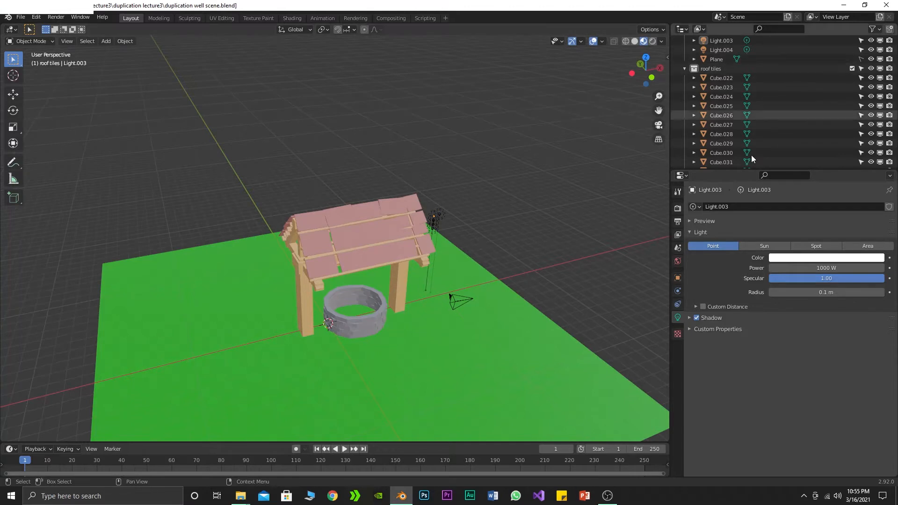
Select the Plane in the Outliner, and test picking the camera and Light.004 in the viewport
left_click(600, 278)
left_click(826, 59)
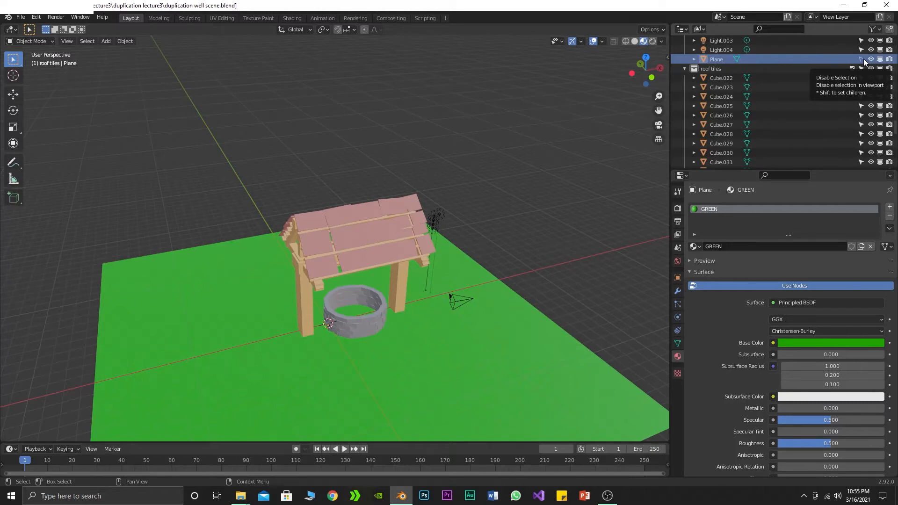
scroll(426, 404, "down", 3)
scroll(418, 392, "up", 1)
left_click(412, 279)
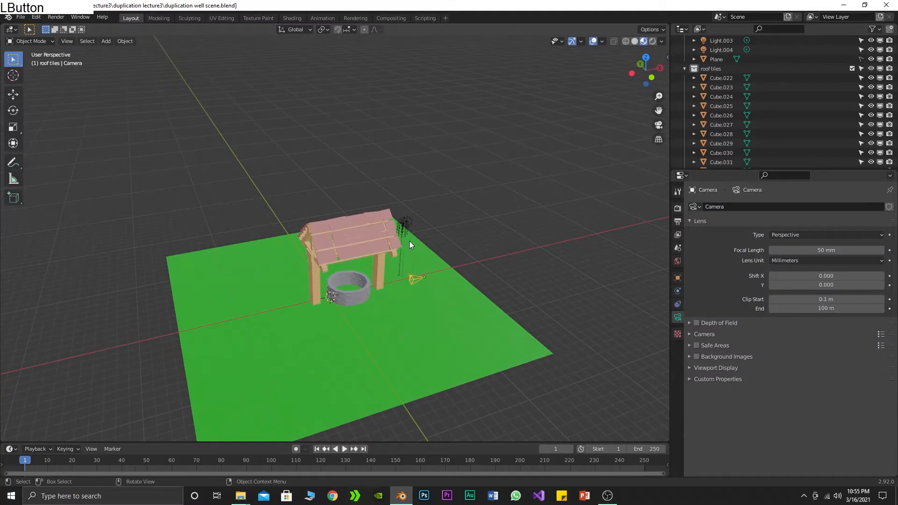
left_click(403, 228)
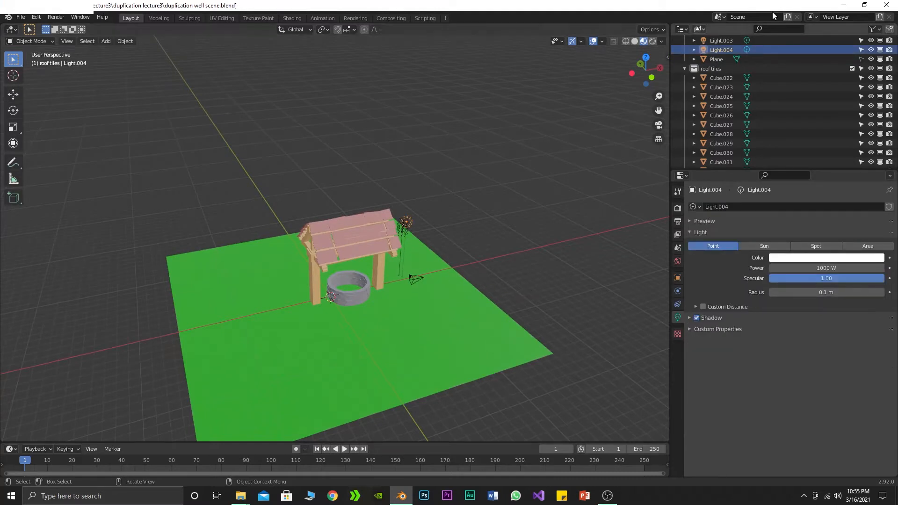
Make the ground Plane selectable and pick it in the viewport, switching its selection restriction on and off again
left_click(769, 58)
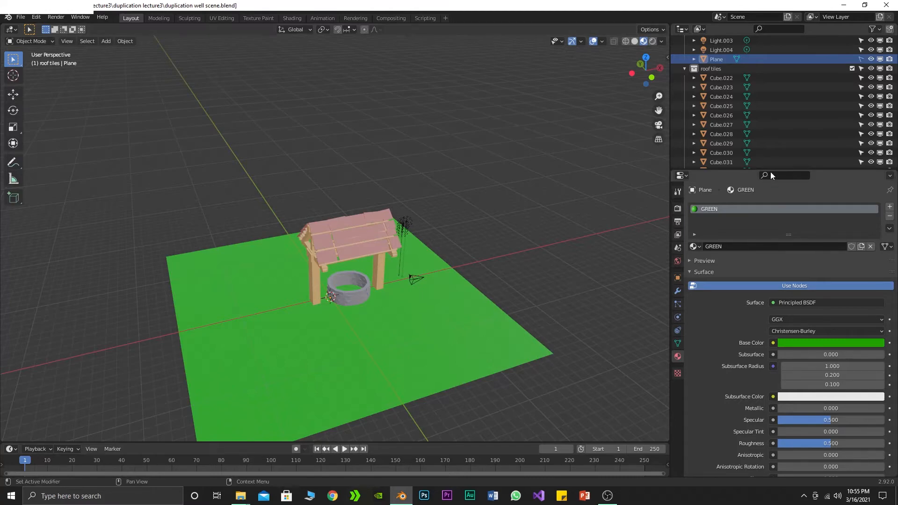
left_click(861, 59)
left_click(443, 362)
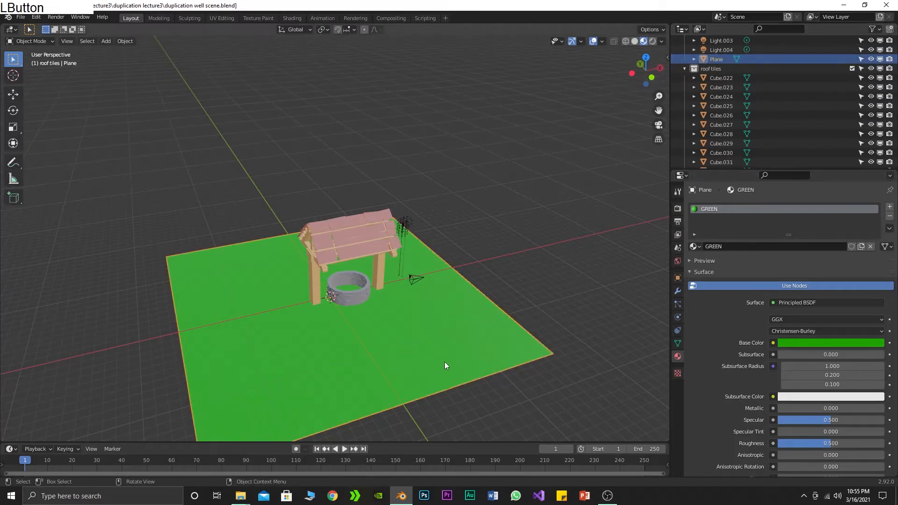
left_click(552, 332)
left_click(500, 347)
left_click(861, 59)
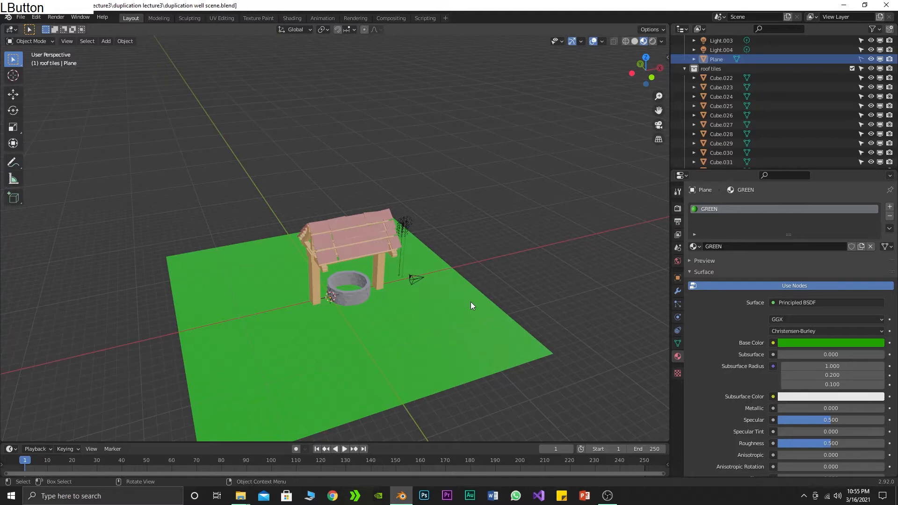
left_click(863, 60)
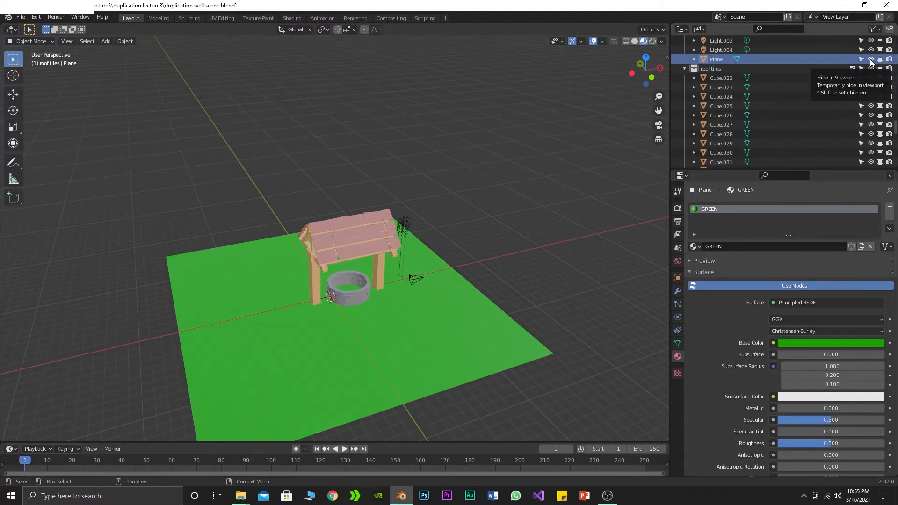
left_click(499, 328)
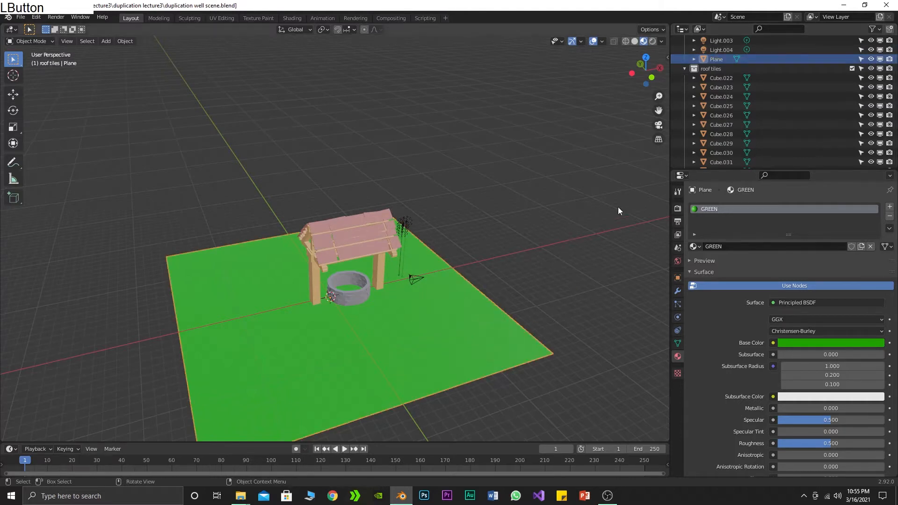
Temporarily hide the ground Plane with Hide in Viewport, inspect the well without it, and show it again
left_click(871, 59)
scroll(369, 368, "up", 1)
middle_click_drag(358, 369, 398, 349)
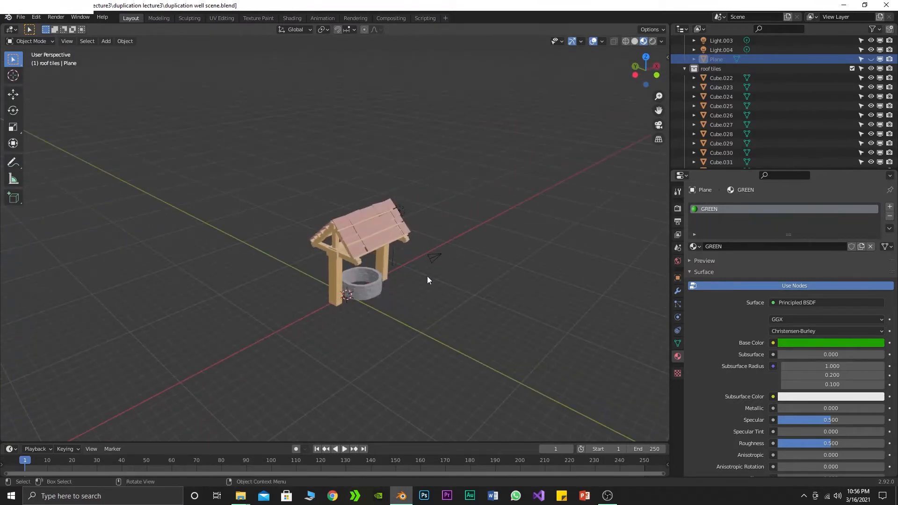
left_click(872, 60)
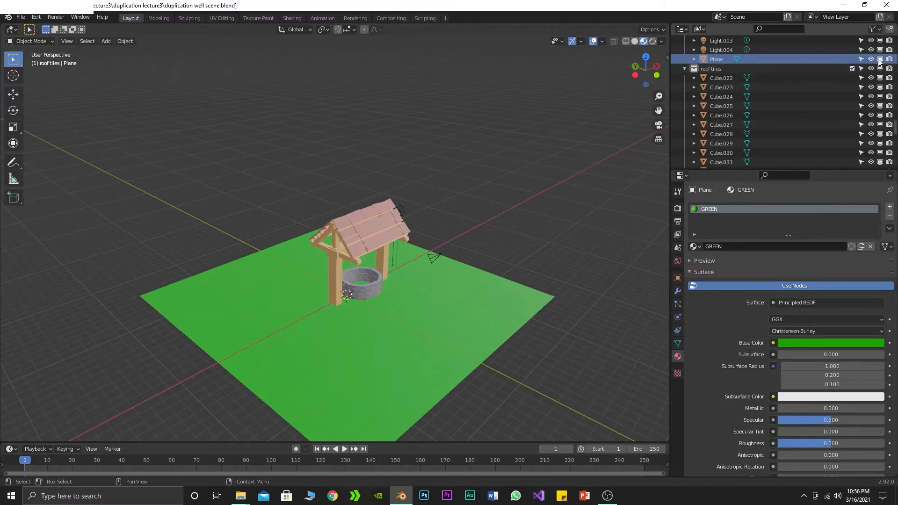
Switch the Plane's Disable in Viewports restriction on and off twice, leaving the Plane enabled
left_click(881, 60)
left_click(881, 59)
left_click(881, 60)
left_click(880, 59)
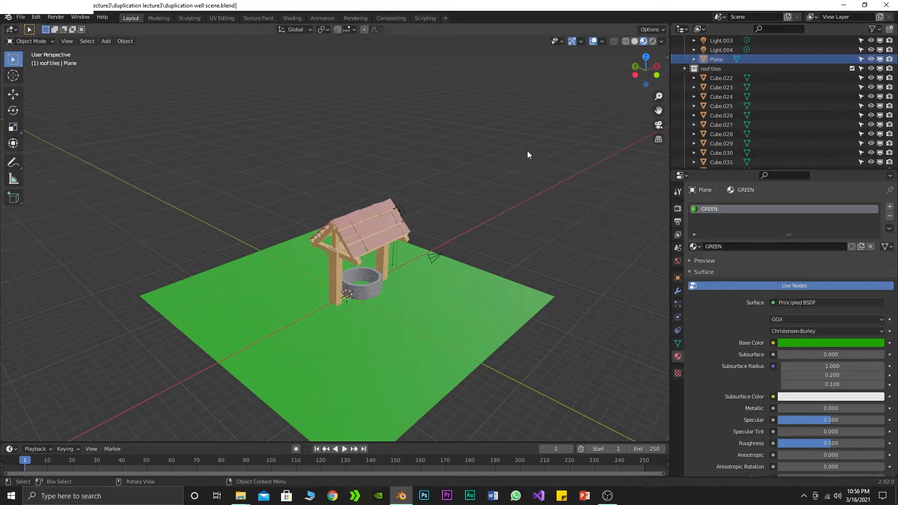
Split the 3D viewport into two side-by-side views and select the ground Plane
left_click(540, 156)
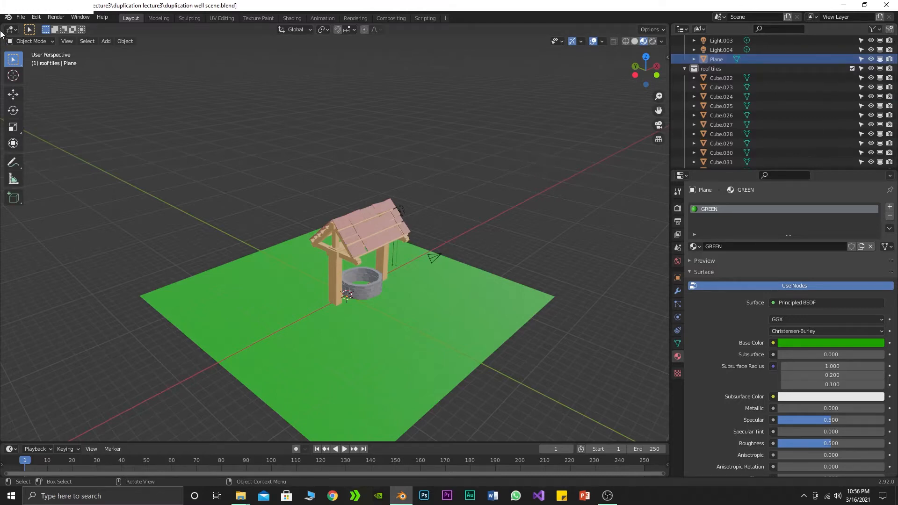
left_click_drag(1, 24, 361, 65)
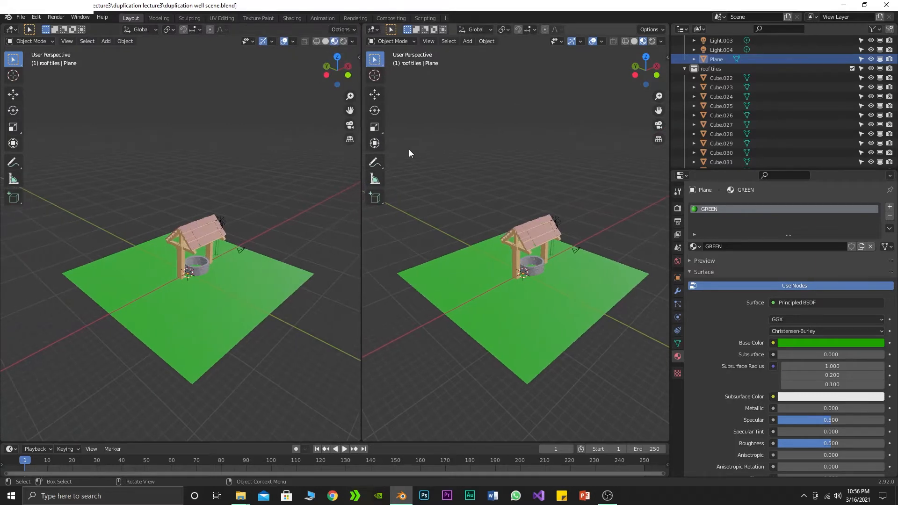
left_click(453, 285)
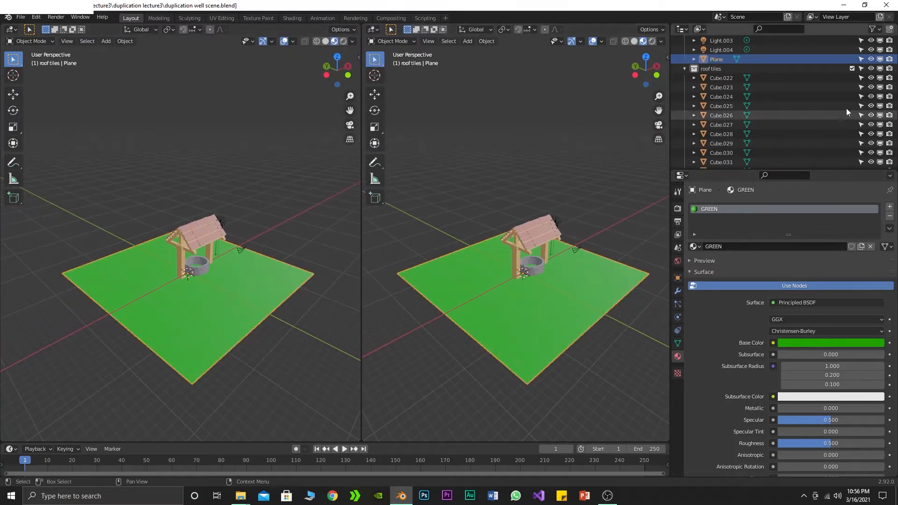
Toggle the Plane's Hide in Viewport setting repeatedly to compare both views, leaving the Plane shown
left_click(872, 60)
left_click(871, 59)
left_click(872, 59)
left_click(871, 59)
left_click(871, 58)
left_click(869, 58)
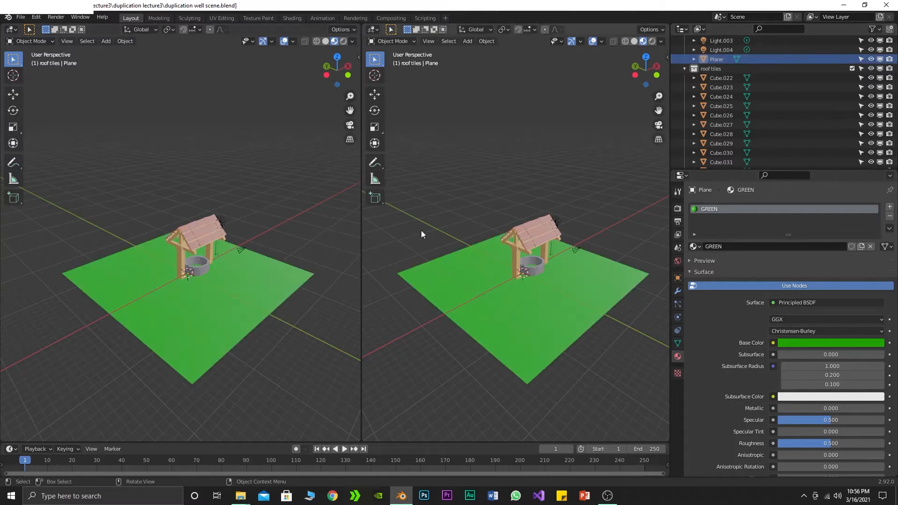
Review the editor types available for one of the split viewports and reselect the ground Plane
left_click(455, 301)
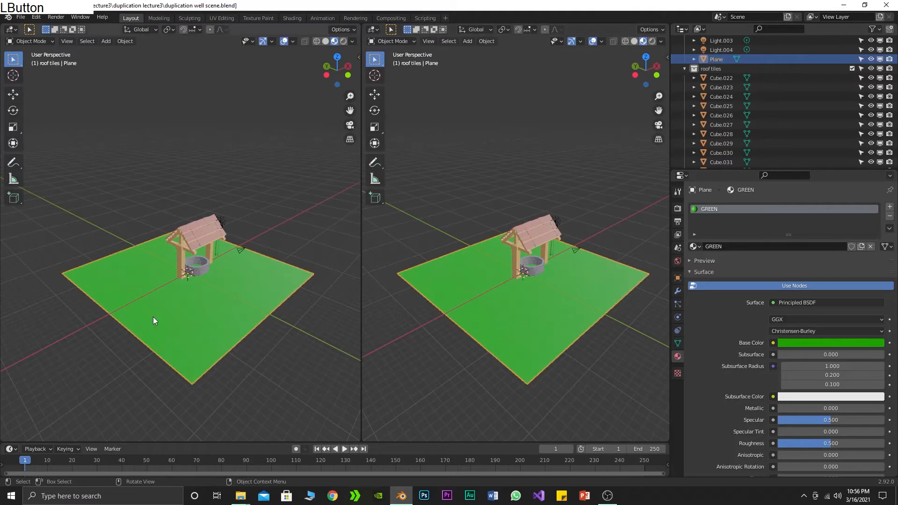
left_click(12, 29)
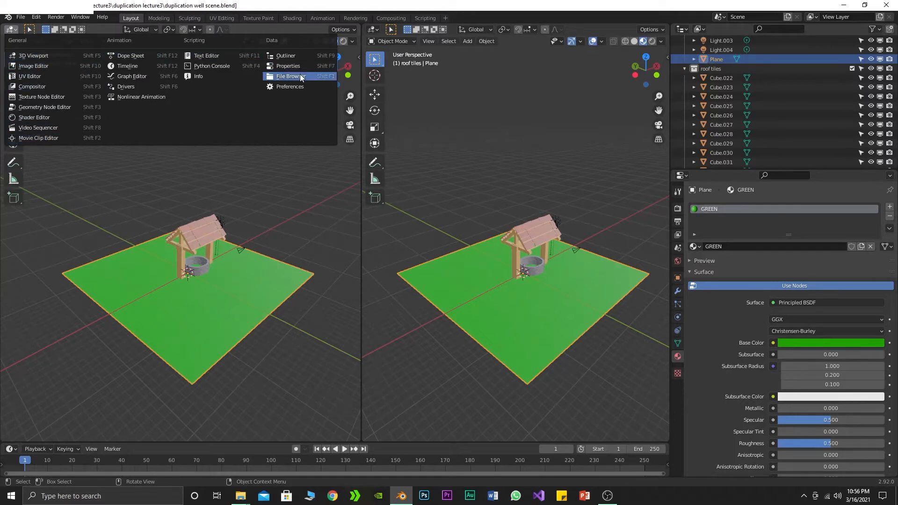
left_click(325, 263)
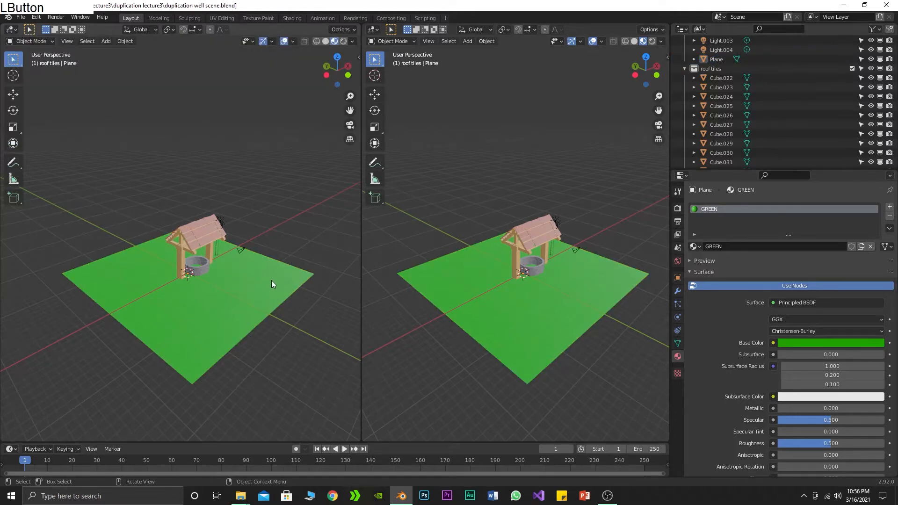
left_click(271, 280)
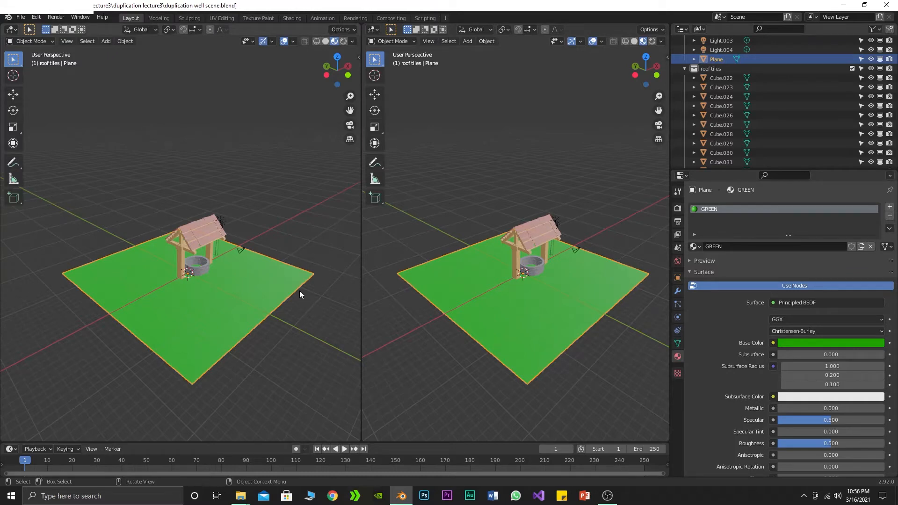
Disable the Plane in all viewports and re-enable it, and join the two split views into one
left_click(879, 60)
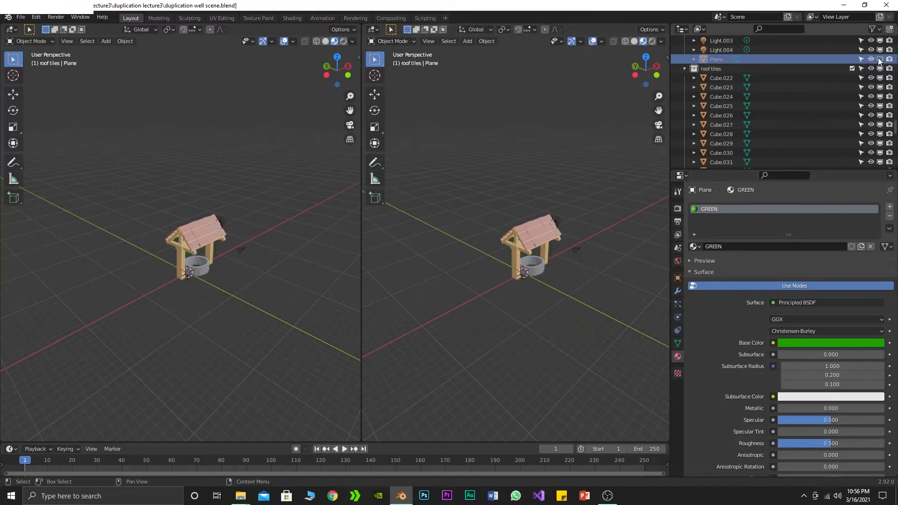
left_click(880, 59)
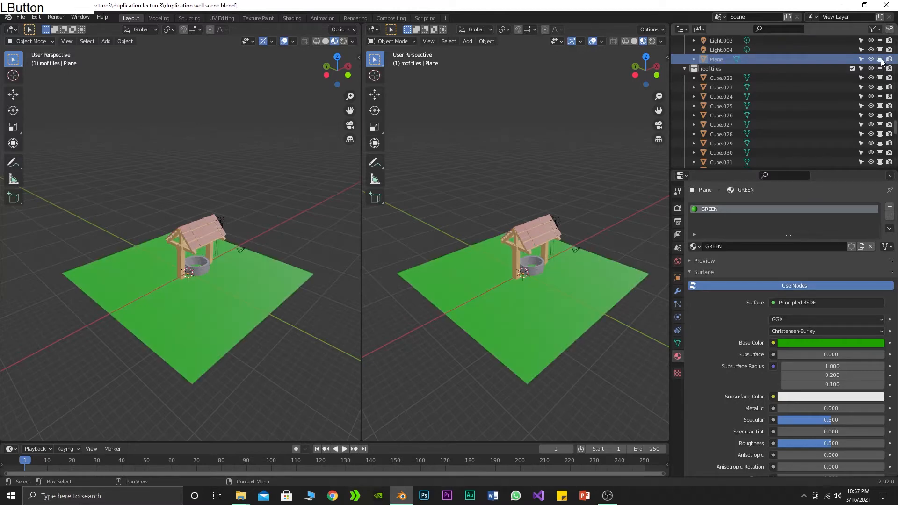
left_click_drag(365, 29, 354, 33)
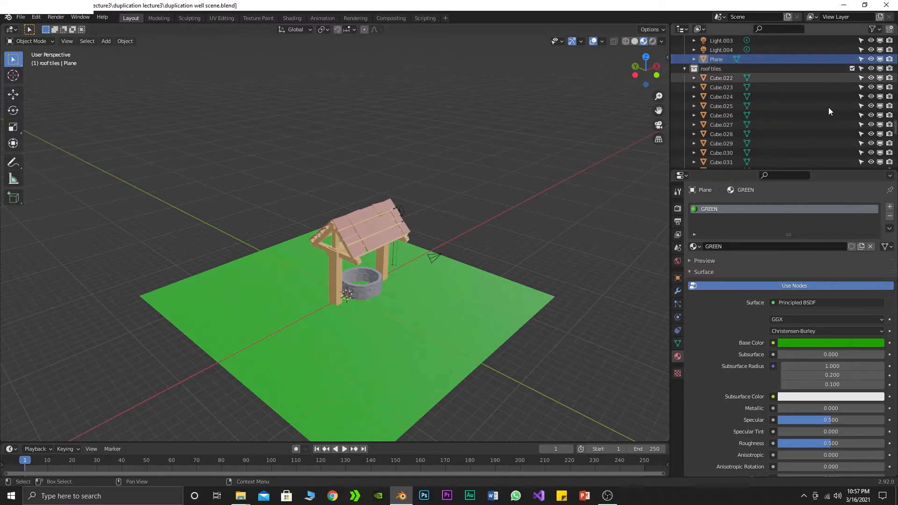
Examine the camera beside the well up close and select the ground Plane in the Outliner
scroll(435, 259, "up", 3)
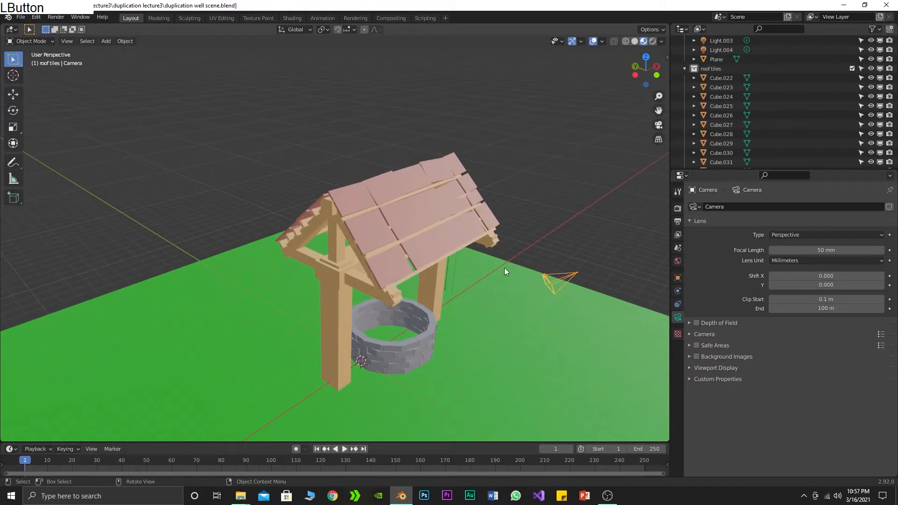
scroll(567, 269, "up", 2)
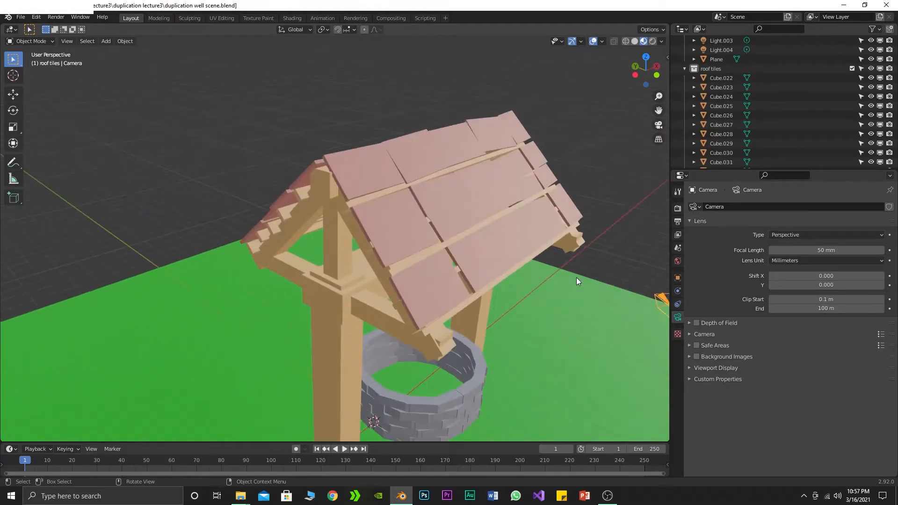
middle_click_drag(610, 295, 423, 242, "shift")
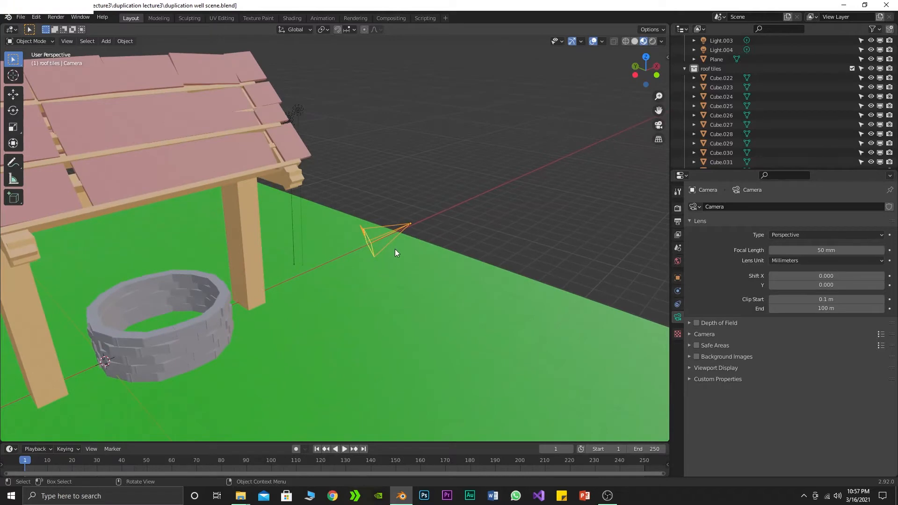
left_click(821, 58)
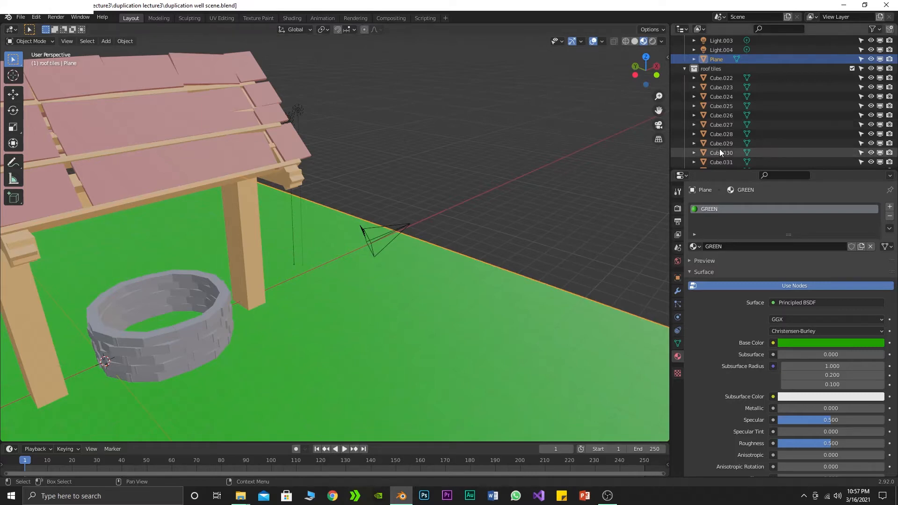
Disable the ground Plane in renders and clear the selection
left_click(890, 59)
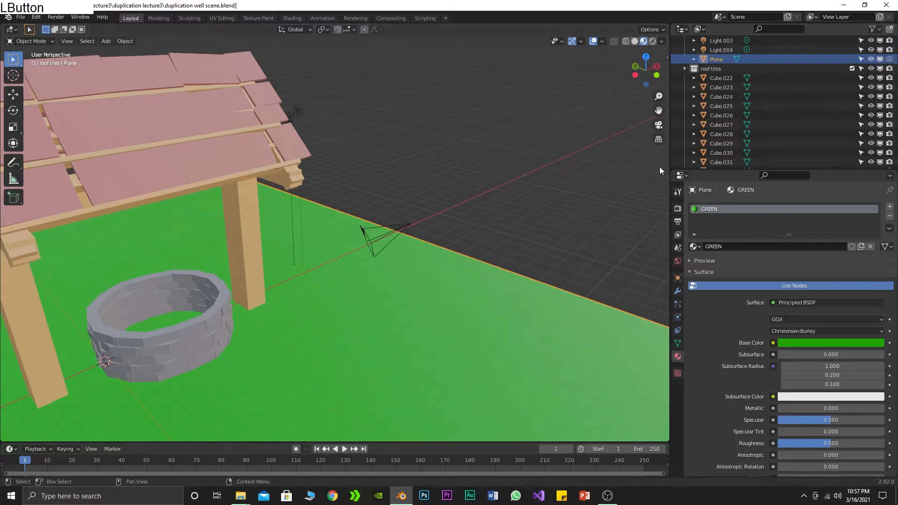
left_click(590, 154)
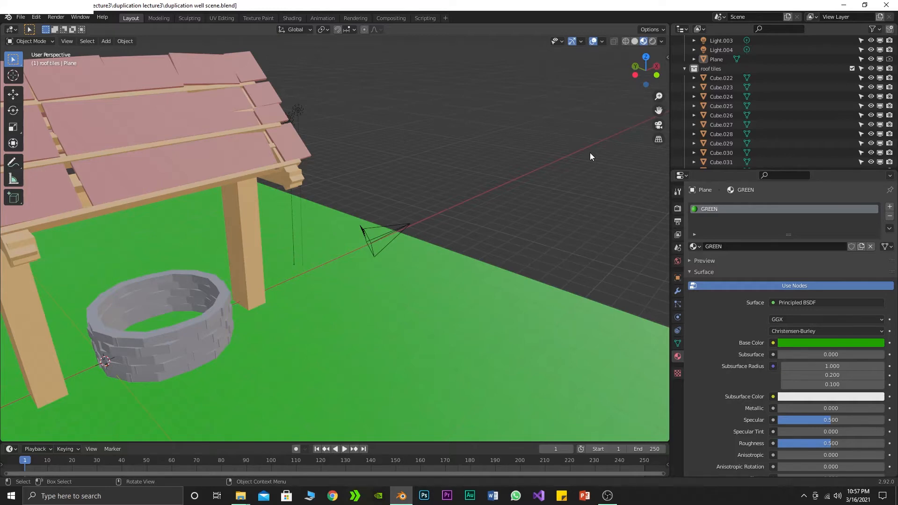
Align the camera to a low perspective view that takes in the well and the green ground
scroll(590, 153, "down", 6)
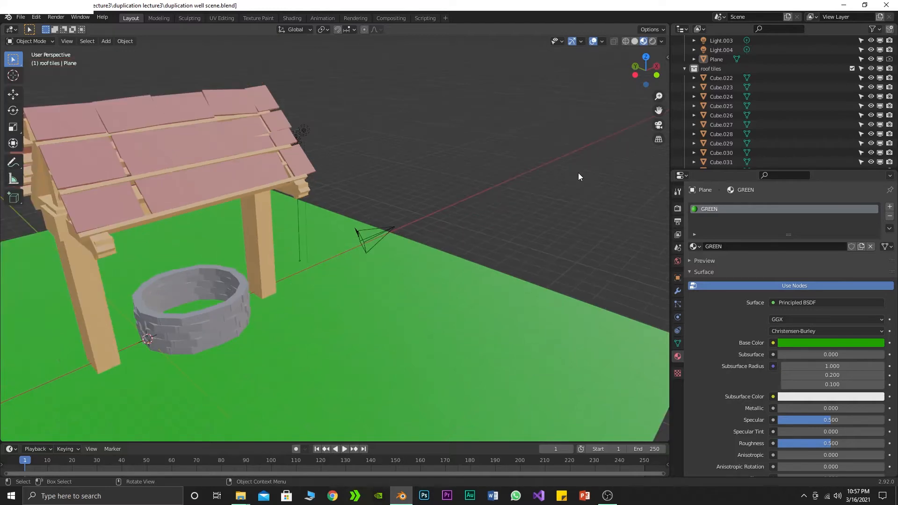
middle_click_drag(433, 307, 445, 285)
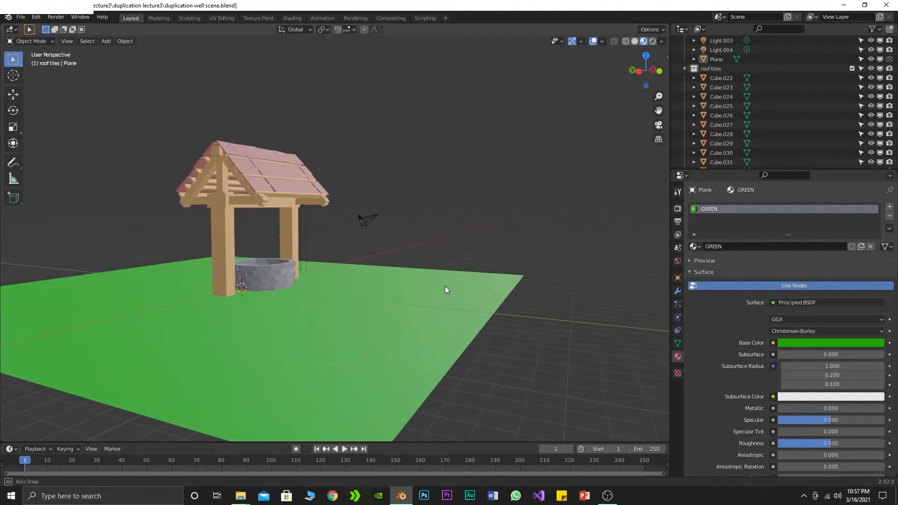
scroll(445, 285, "up", 3)
scroll(445, 285, "down", 2)
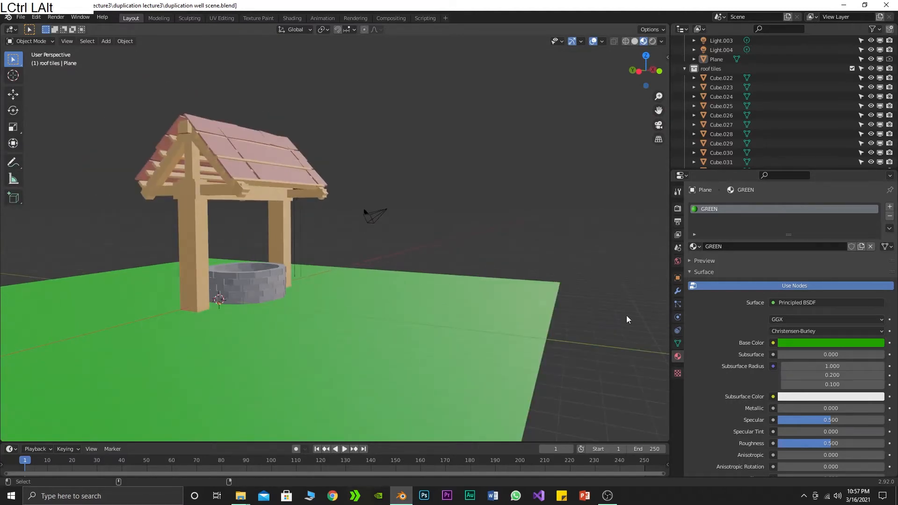
key("ctrl+alt+KP_0")
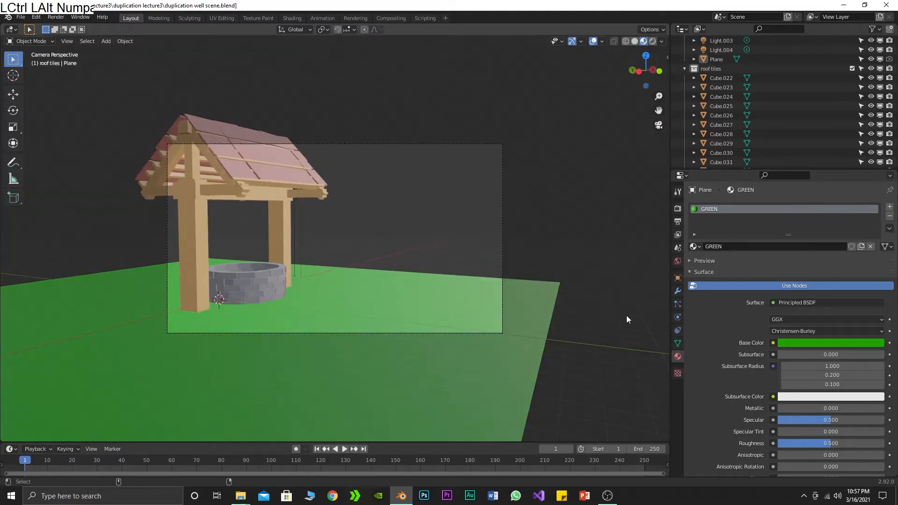
Select the camera and shift it sideways so the well sits inside the camera frame
left_click(348, 145)
key("g")
key("y")
key("y")
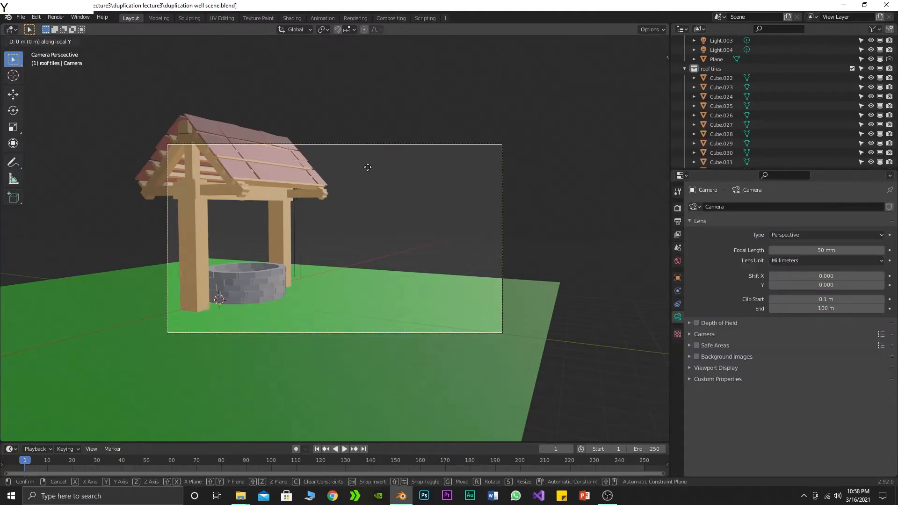
right_click(320, 172)
key("g")
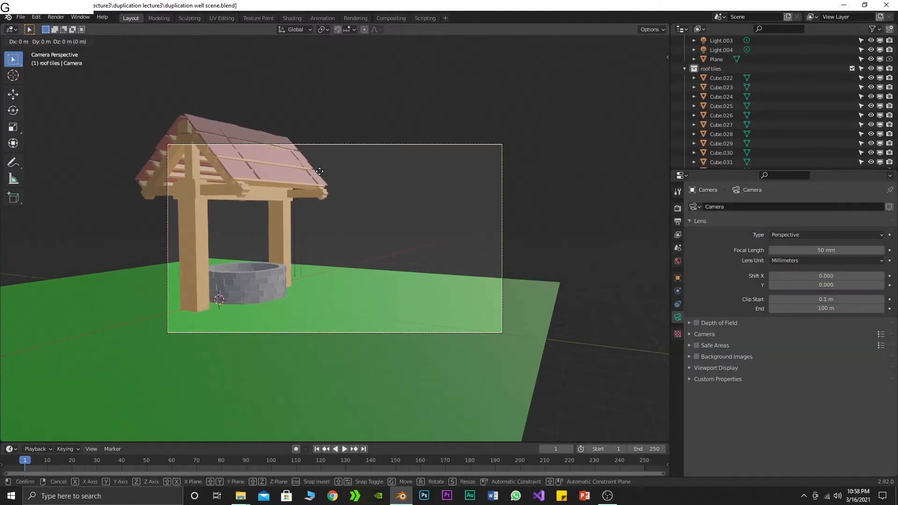
left_click(214, 204)
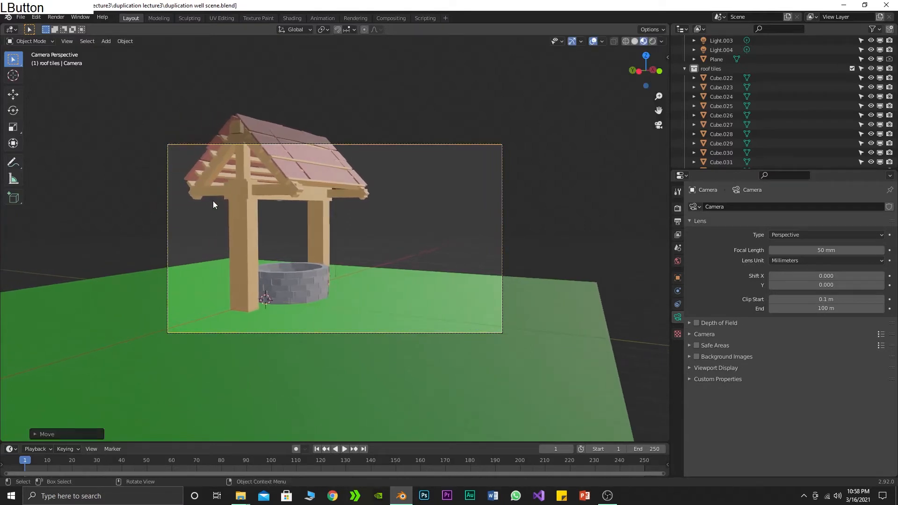
Move the camera backward along its local Z axis until the whole well fits inside the frame
key("g")
key("z")
key("z")
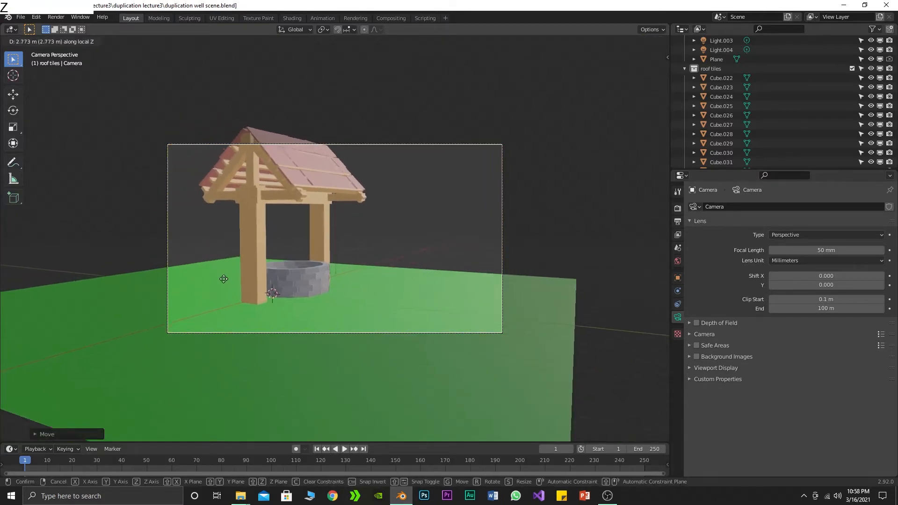
left_click(238, 325)
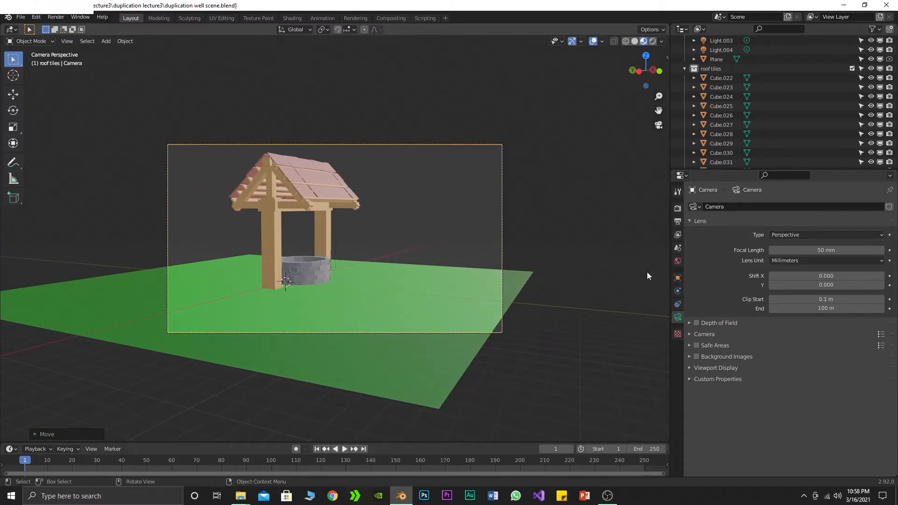
Re-enable the ground Plane in renders and point it out by selecting it
left_click(890, 59)
left_click(720, 60)
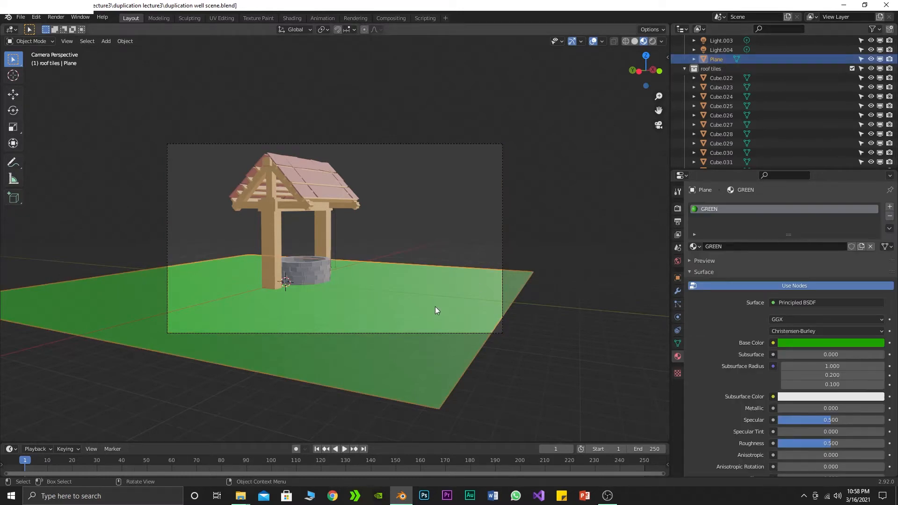
left_click(594, 378)
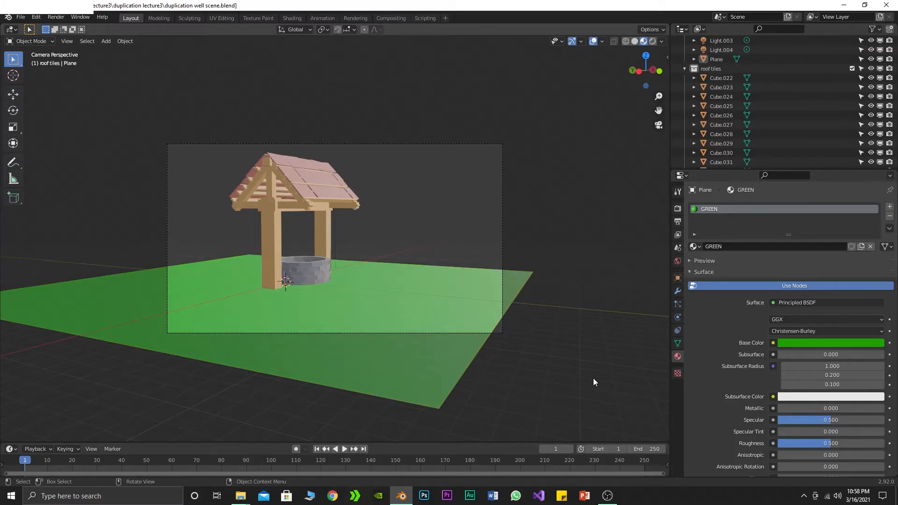
Render the camera view, examine the well and ground in the result, and close the render window
key("F12")
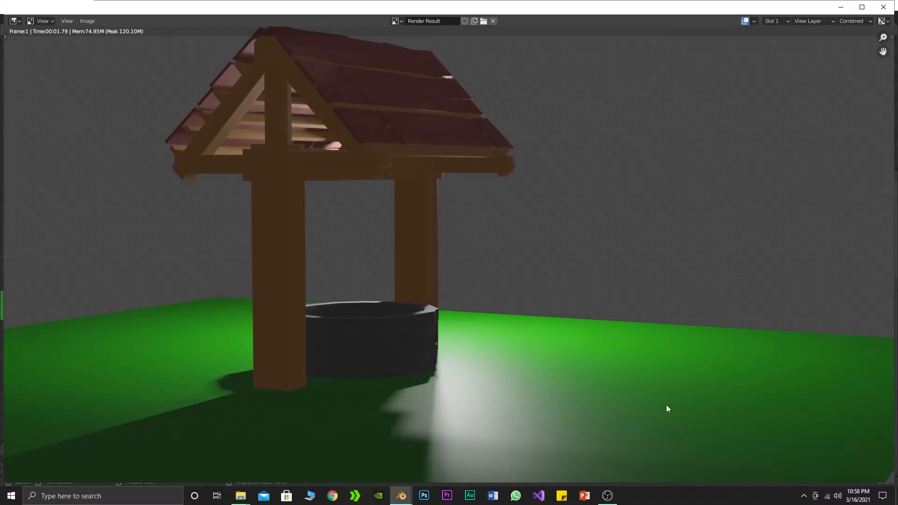
scroll(608, 374, "down", 2)
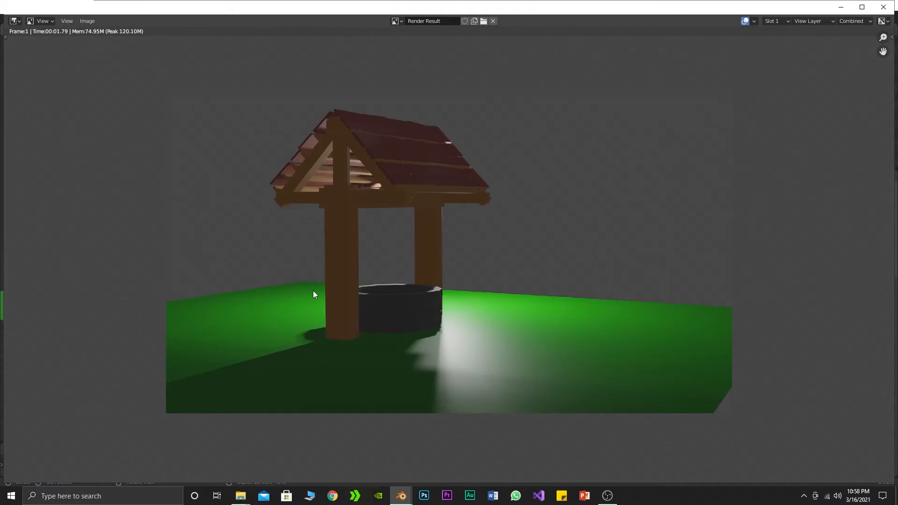
left_click(884, 7)
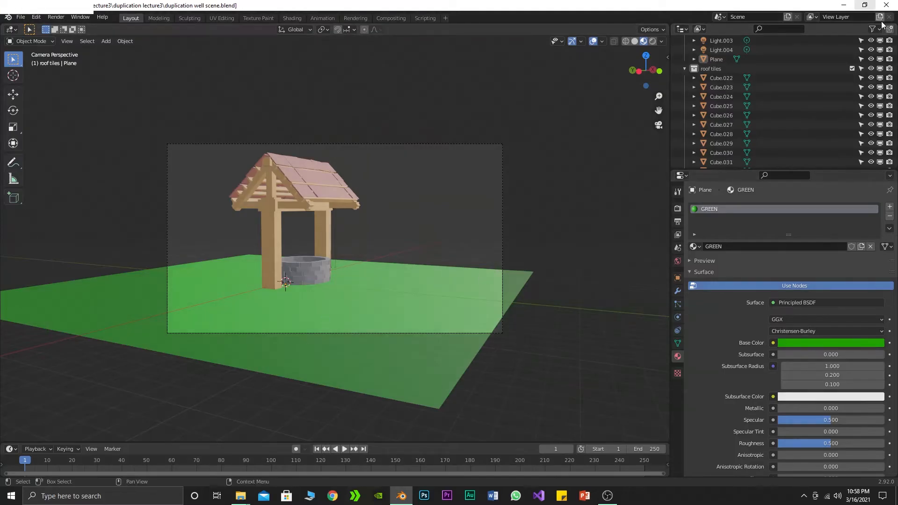
Turn off render visibility for the ground Plane while keeping it shown in the viewport
left_click(799, 59)
left_click(889, 59)
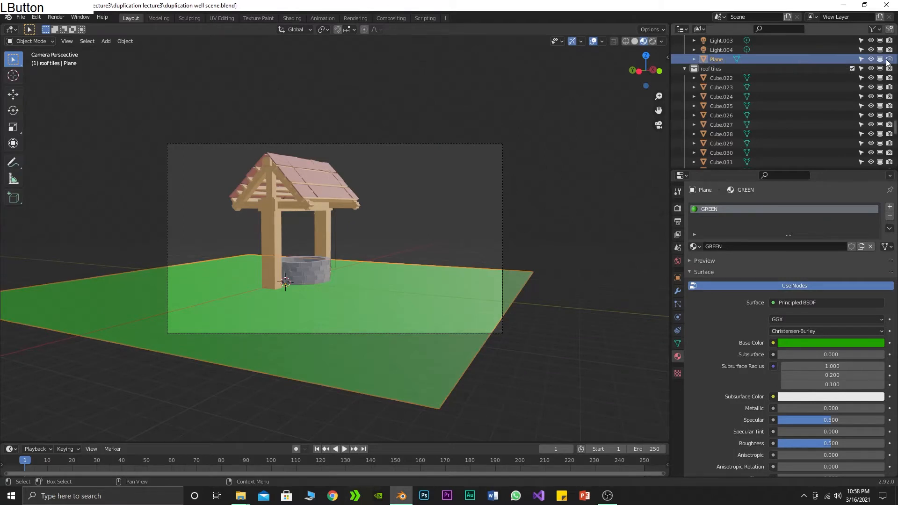
left_click(410, 300)
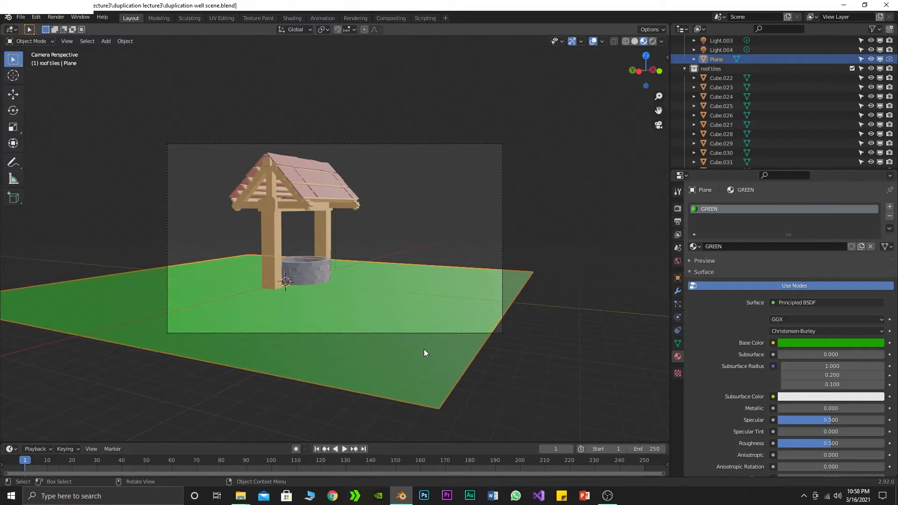
scroll(434, 321, "up", 2)
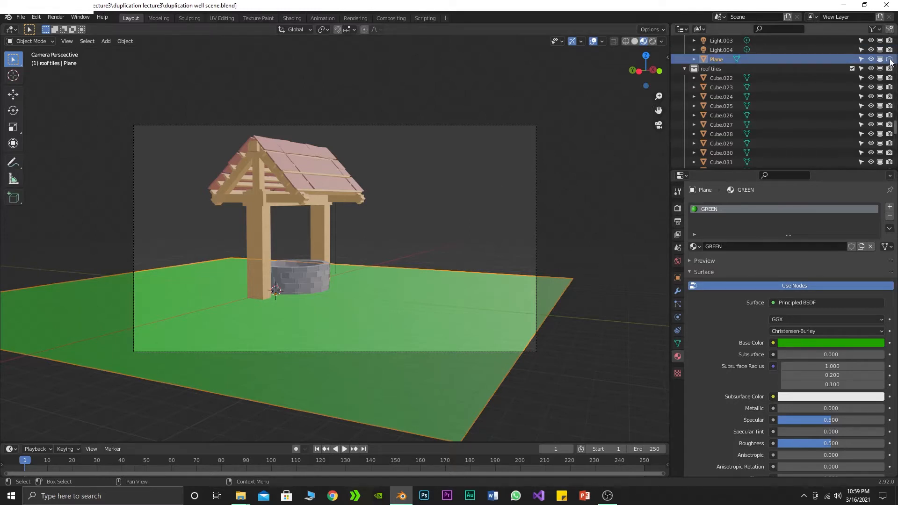
left_click(555, 207)
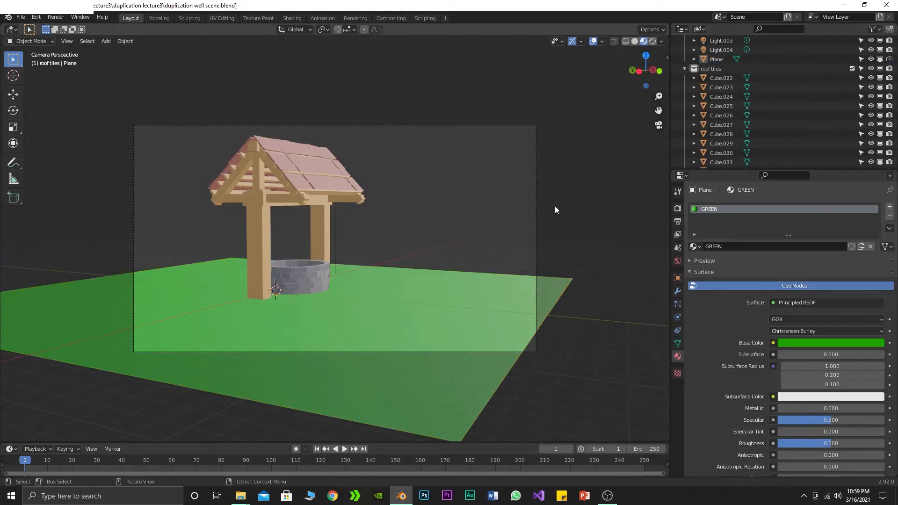
left_click(715, 59)
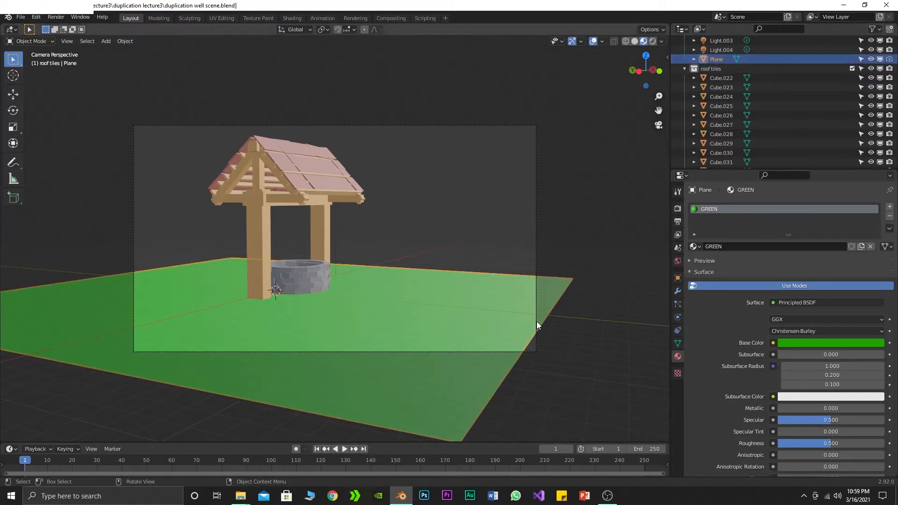
left_click(571, 263)
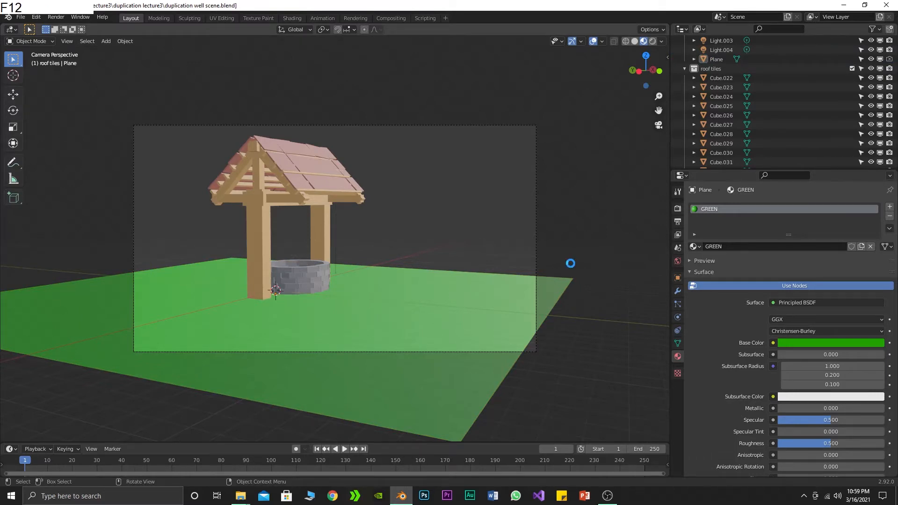
Render the camera view again to check the ground, and re-enable the Plane in renders
key("F12")
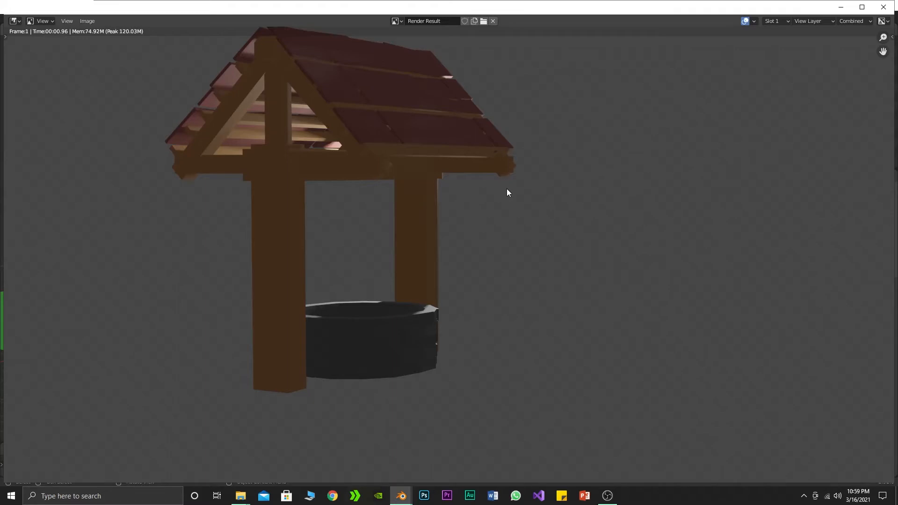
left_click(884, 7)
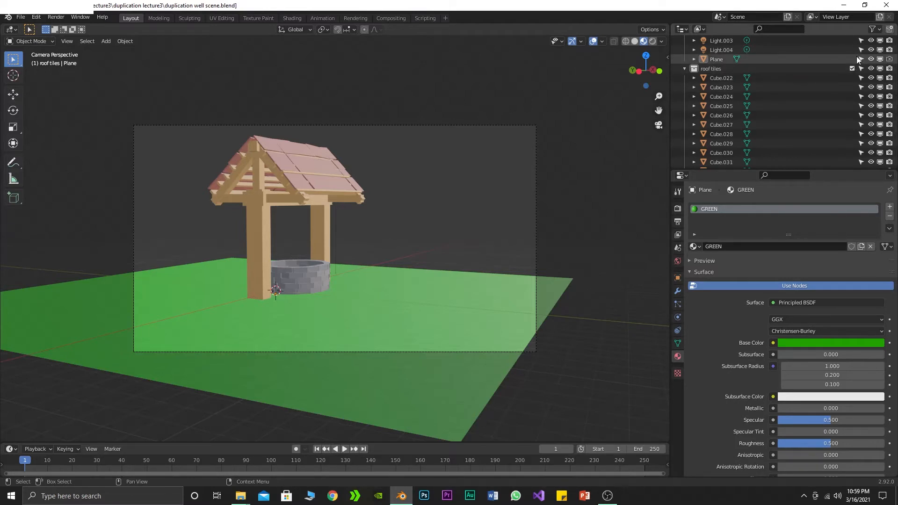
left_click(890, 59)
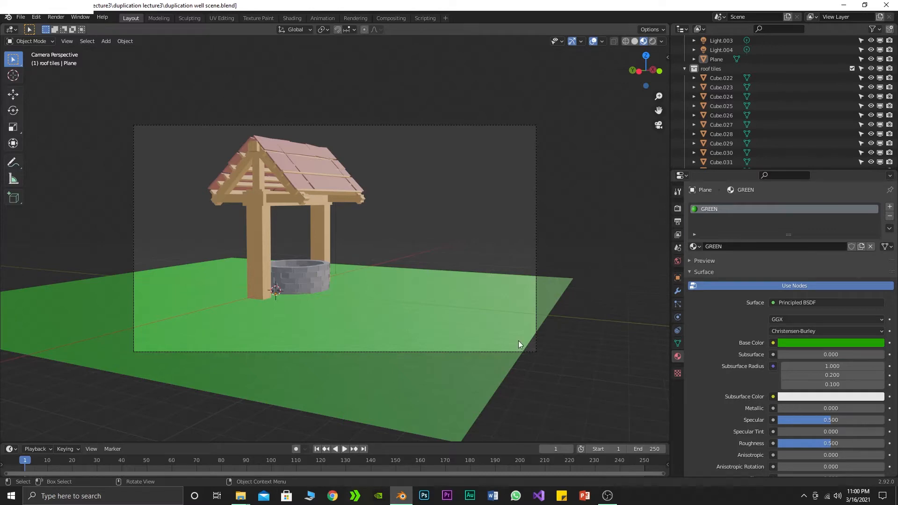
Leave the camera view to look around the well and return to the camera view
scroll(321, 345, "down", 3)
middle_click_drag(321, 345, 324, 312)
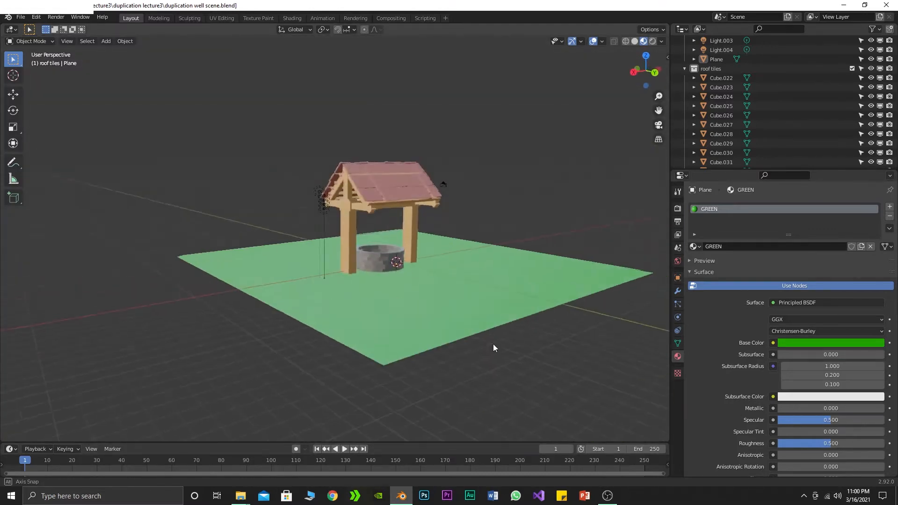
middle_click_drag(323, 339, 320, 338)
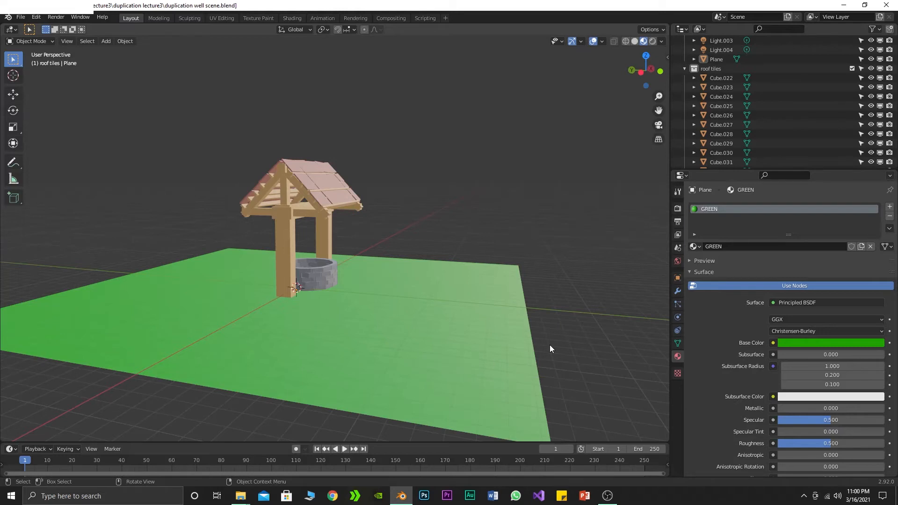
key("KP_0")
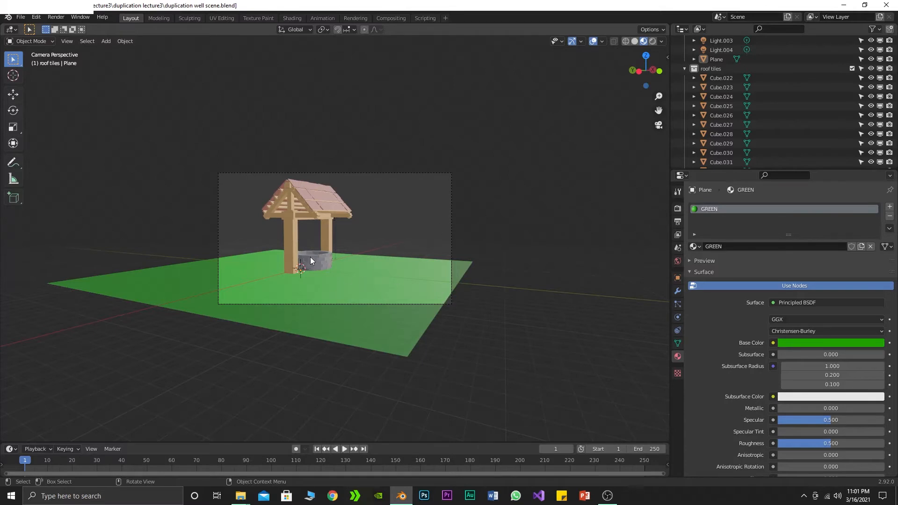
Align the camera to an elevated view of the whole scene and undo that alignment
middle_click_drag(275, 249, 341, 277)
scroll(341, 280, "down", 4)
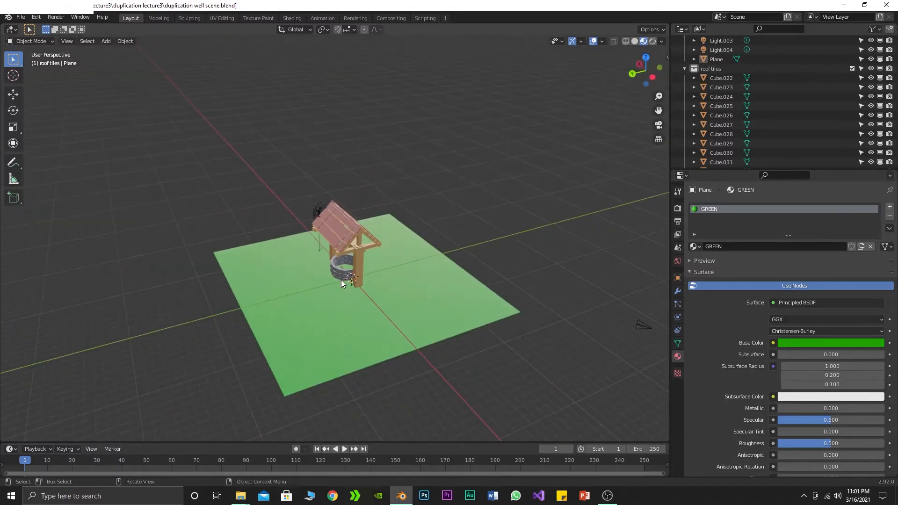
key("ctrl")
key("ctrl")
key("alt")
key("ctrl+alt+KP_0")
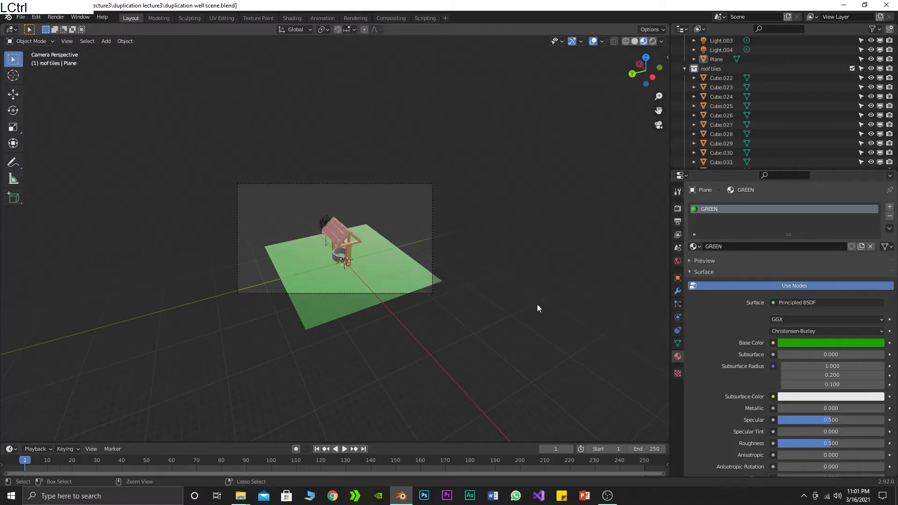
key("ctrl+z")
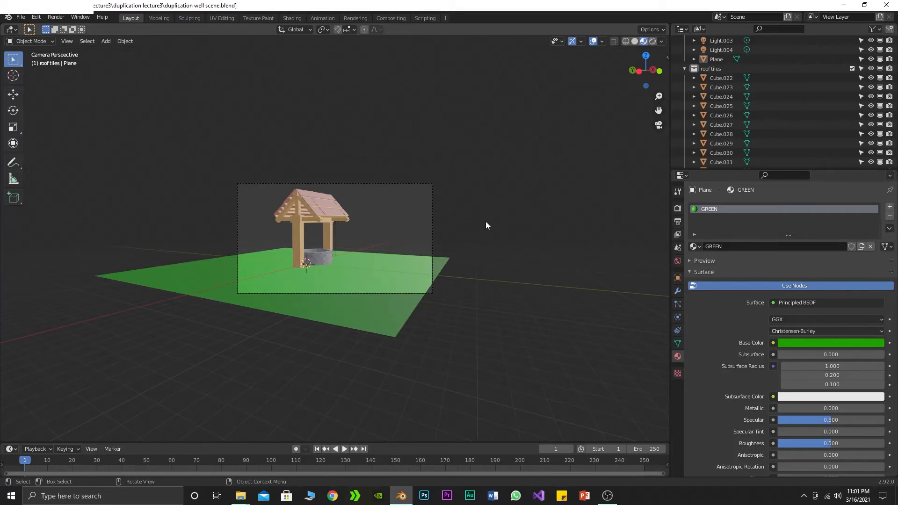
left_click(503, 212)
scroll(503, 212, "up", 3)
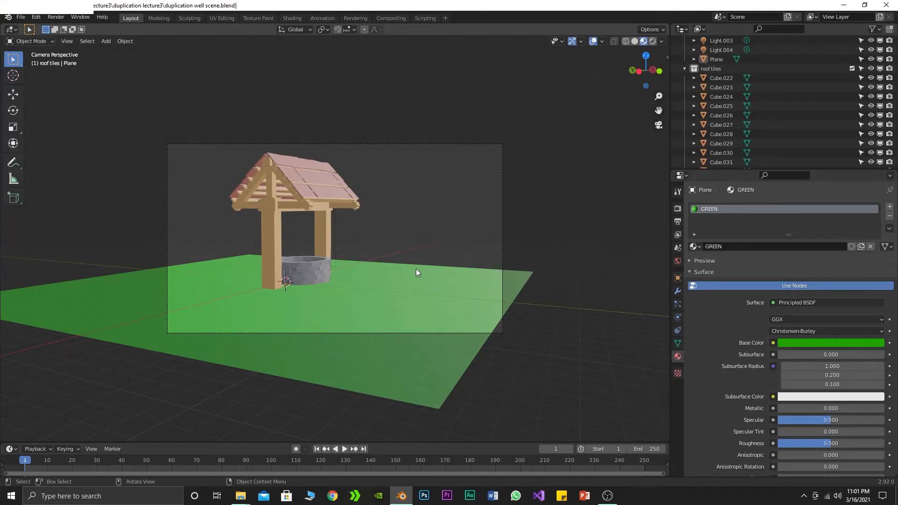
Move the point light Light.004 about 6.7 m along negative X and lower it into the well's stone ring
middle_click_drag(414, 268, 310, 262)
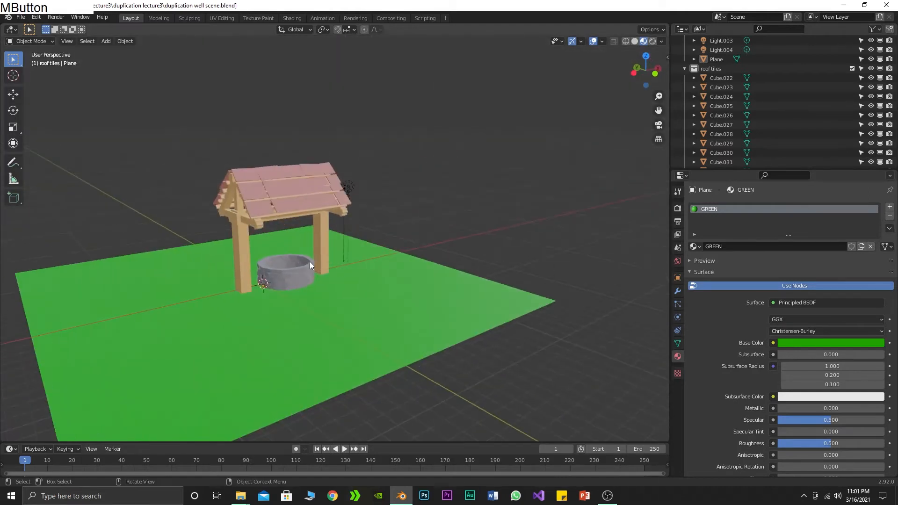
left_click(348, 187)
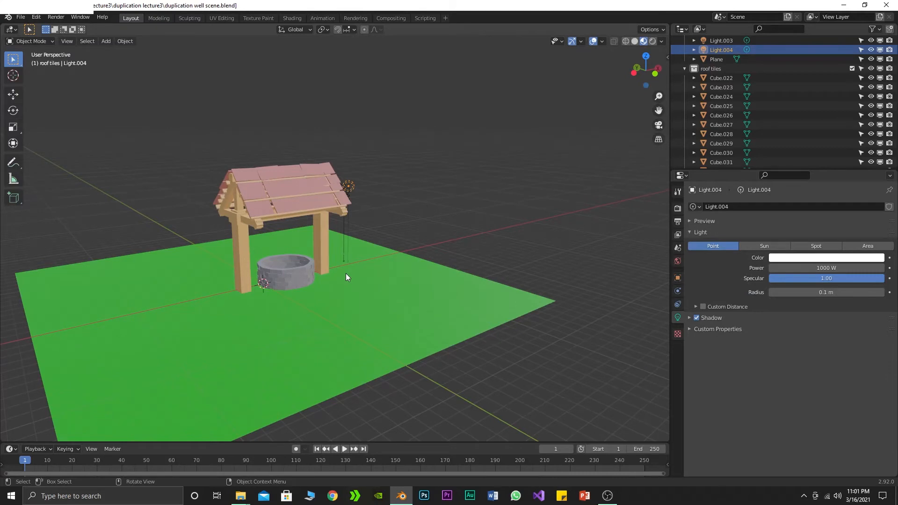
key("g")
key("x")
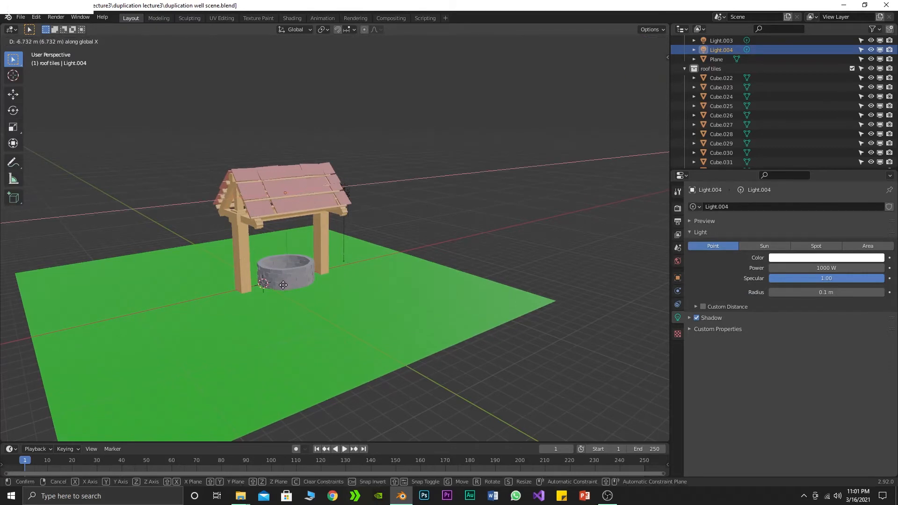
left_click(281, 285)
key("g")
key("z")
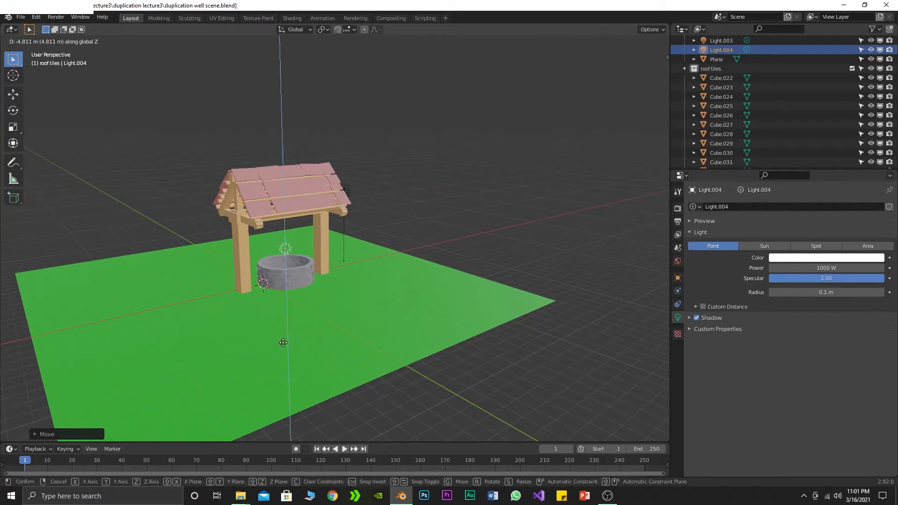
left_click(283, 365)
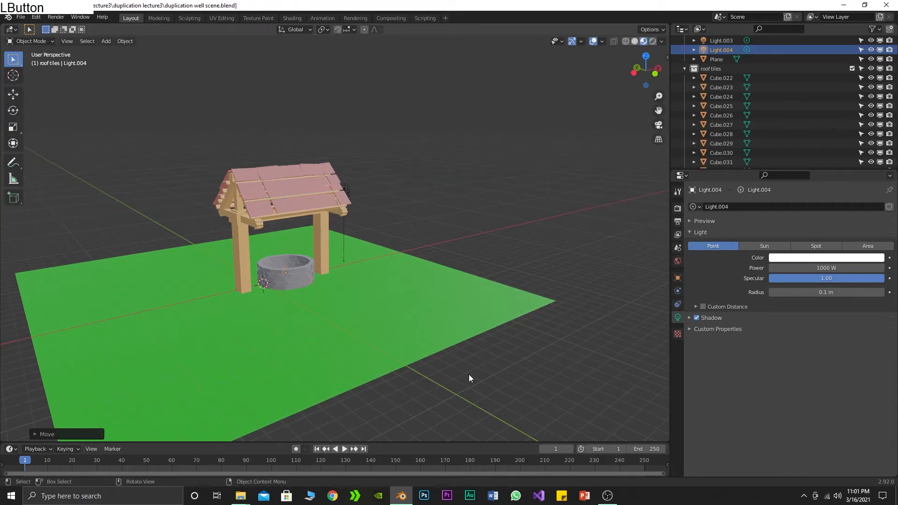
Render the camera view to check the light inside the well, and close the render window
key("KP_0")
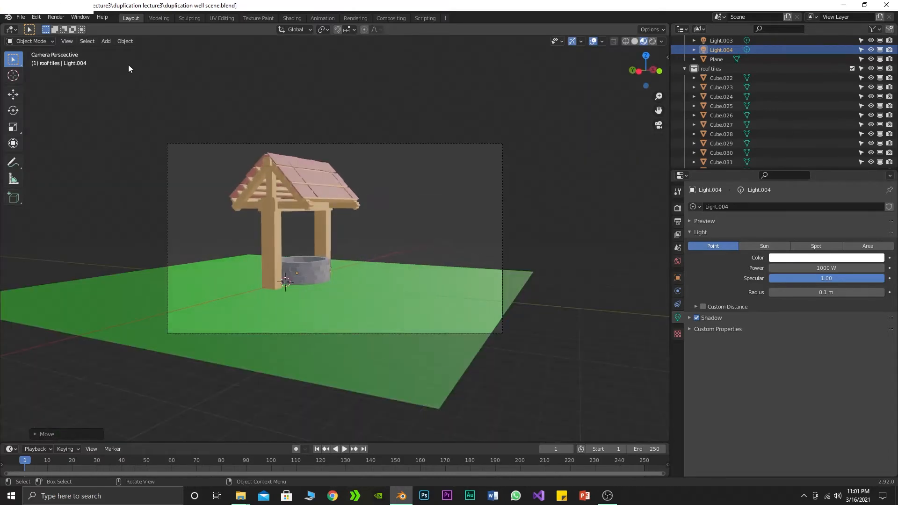
key("F12")
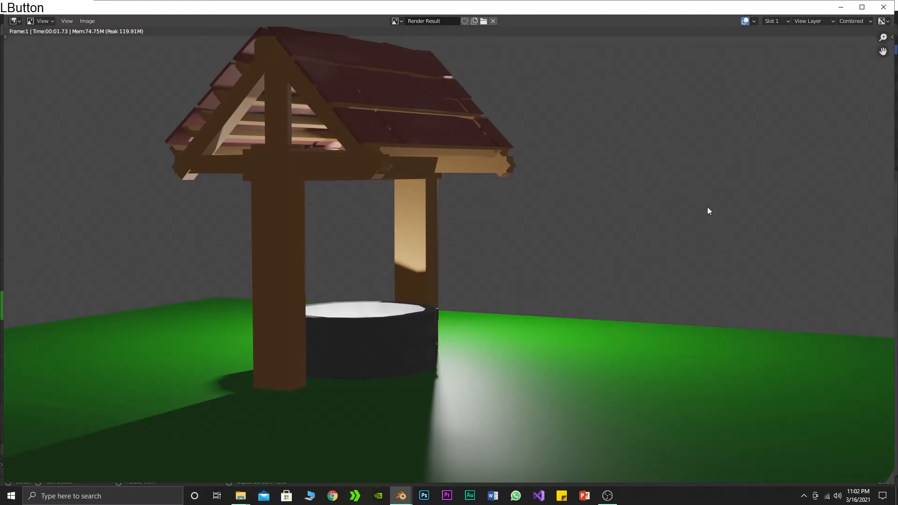
left_click(883, 7)
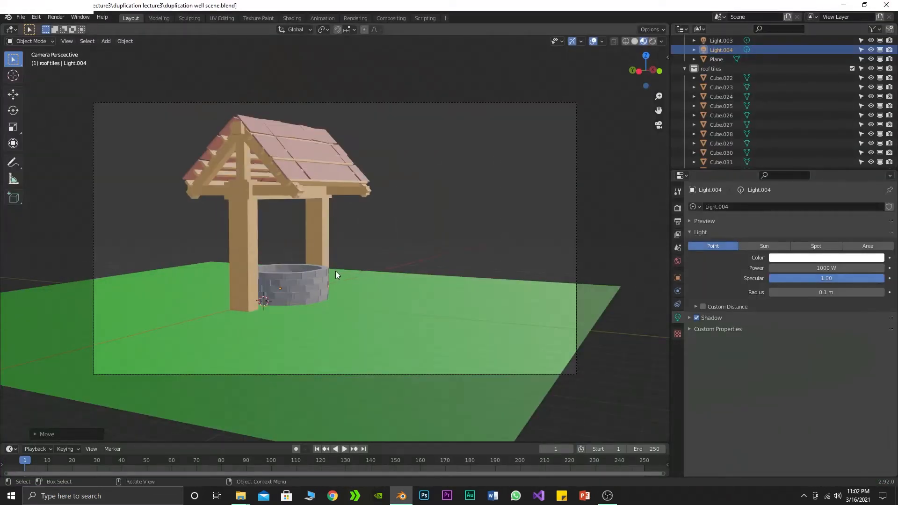
Delete the cluster of lights beside the well, keeping the ground Plane and the light inside the well
scroll(335, 274, "down", 3)
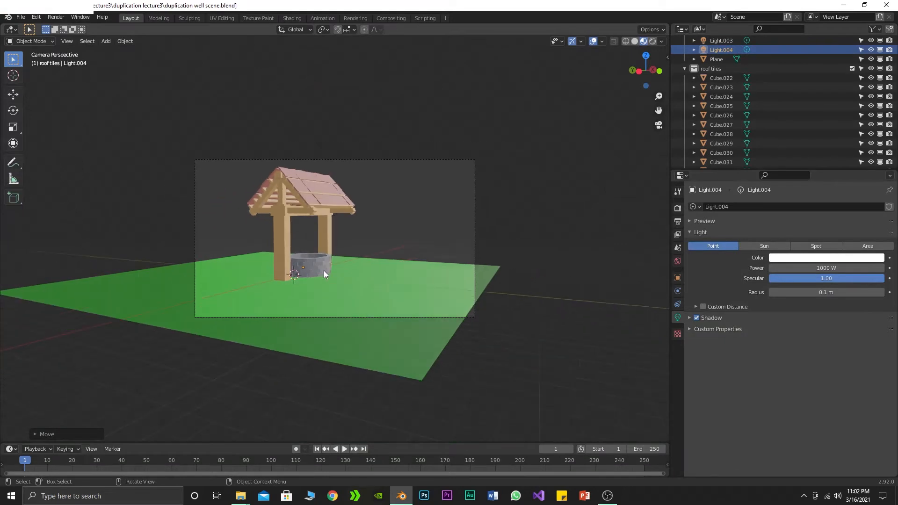
middle_click_drag(315, 281, 358, 201)
left_click_drag(357, 200, 364, 214)
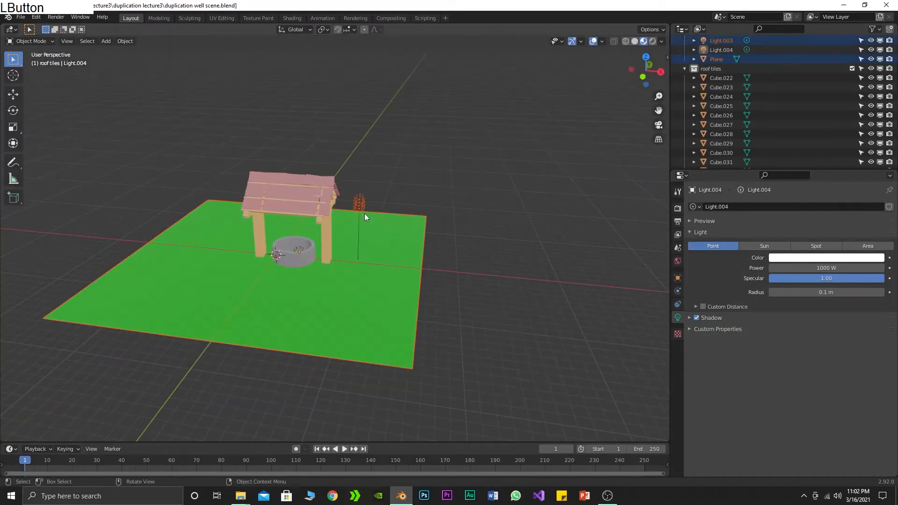
left_click(405, 230, "ctrl")
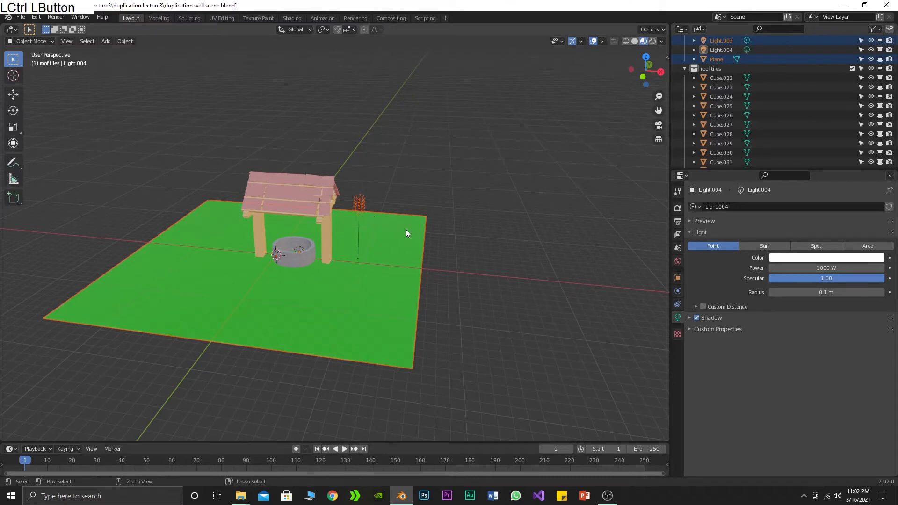
left_click(410, 245, "shift")
left_click(410, 245, "shift")
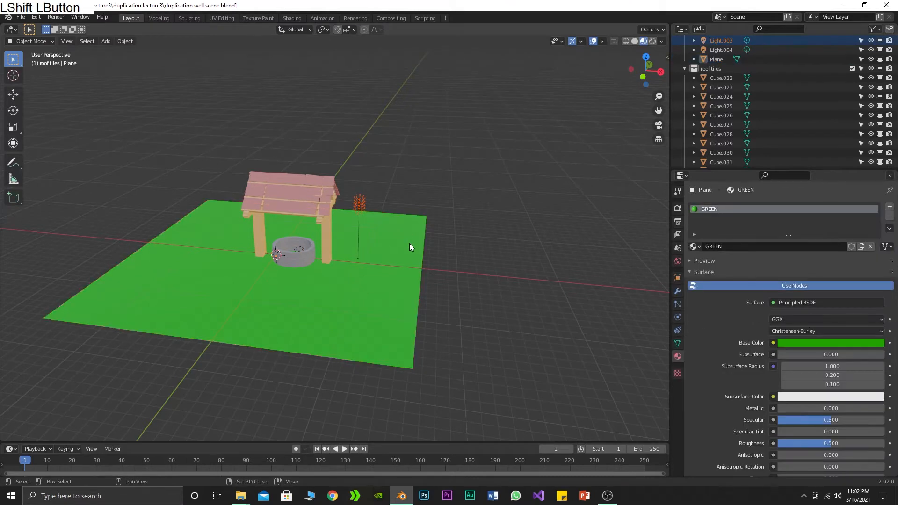
key("Delete")
Adjust the light inside the well by about 0.7 m along negative Y and a small amount along X
middle_click_drag(485, 184, 351, 254)
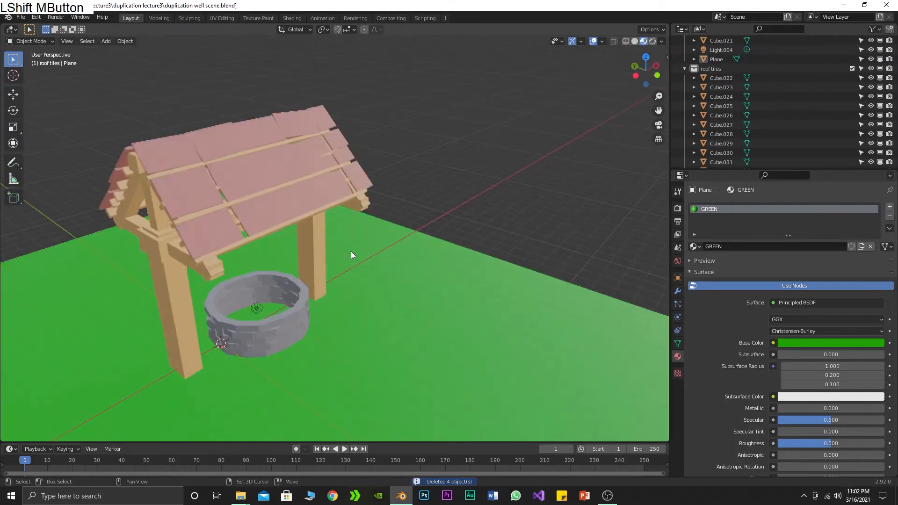
left_click(257, 308)
key("g")
key("y")
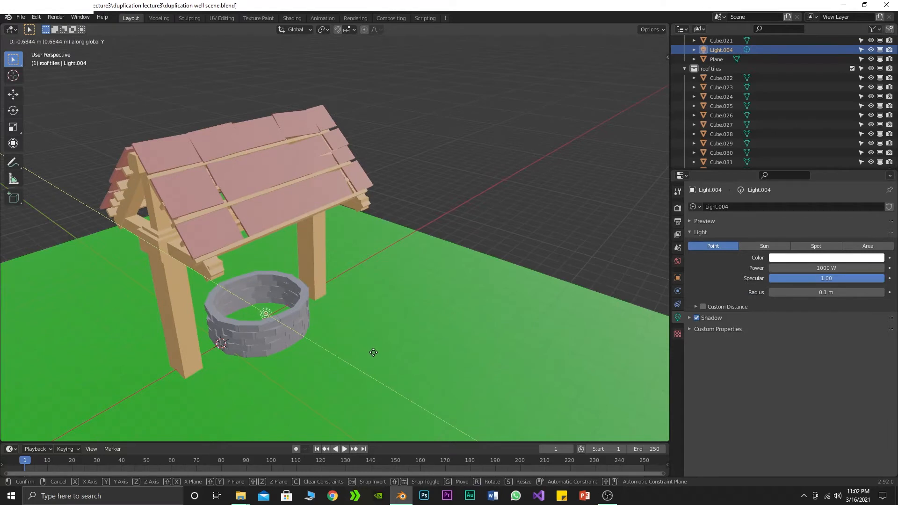
left_click(374, 353)
key("g")
key("x")
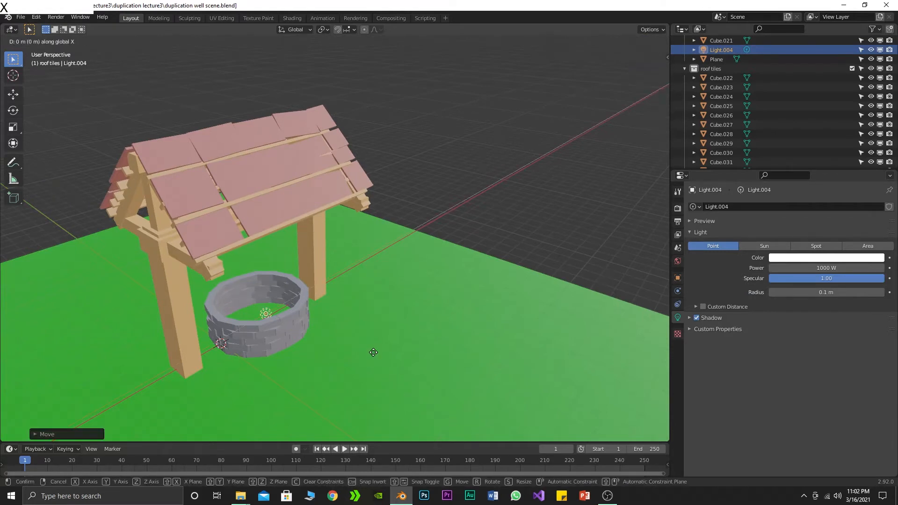
left_click(366, 355)
left_click(546, 169)
Align the camera to a low, closer corner view of the well
middle_click_drag(515, 209, 420, 199)
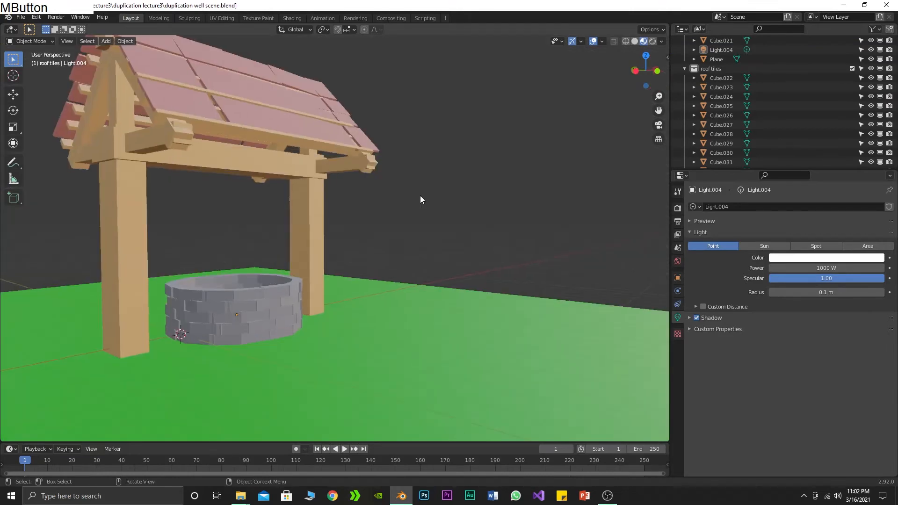
scroll(420, 196, "down", 2)
scroll(421, 195, "up", 2)
scroll(419, 196, "down", 1)
middle_click_drag(381, 197, 428, 194, "shift")
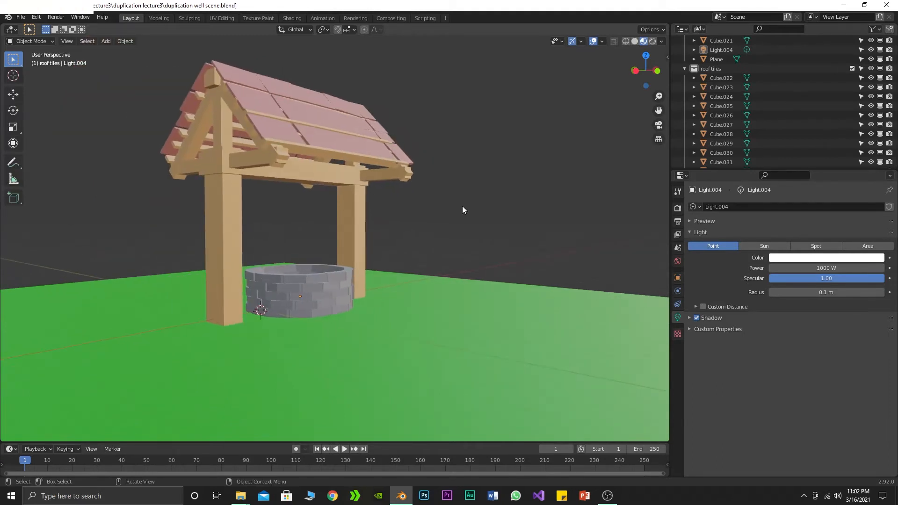
key("ctrl+alt+KP_0")
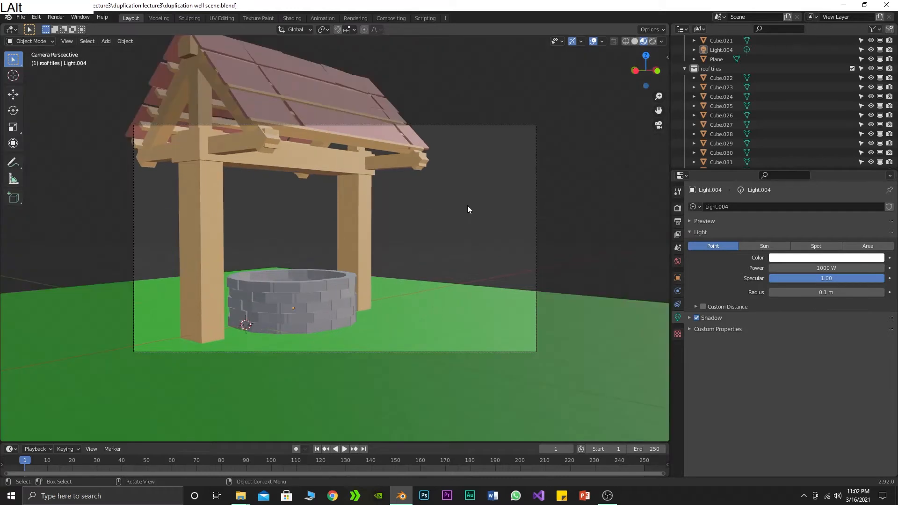
Select the camera and pull it back along its local Z axis to fit more of the well in frame
left_click(367, 126)
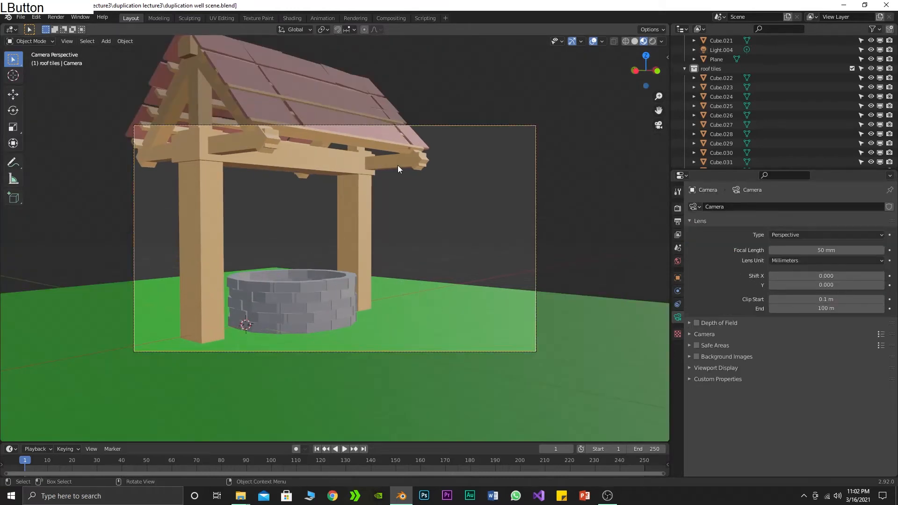
key("g")
key("z")
right_click(413, 206)
key("g")
key("z")
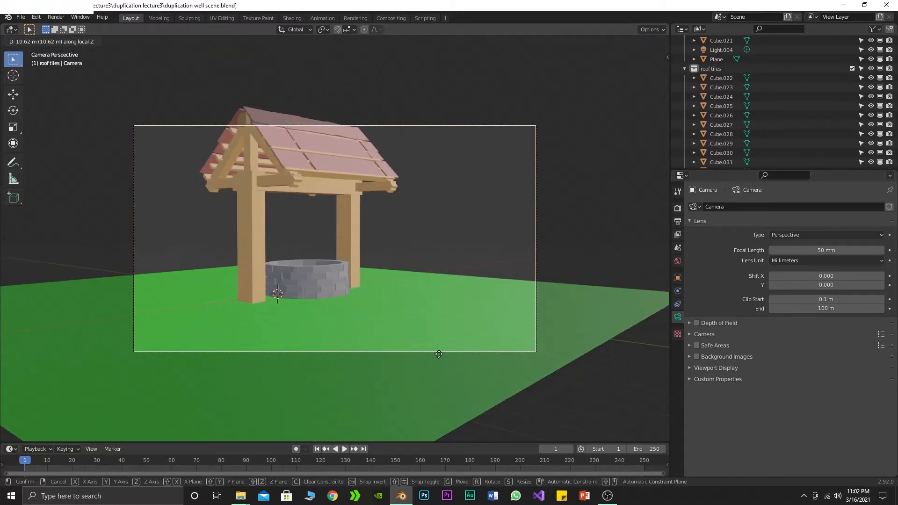
left_click(439, 330)
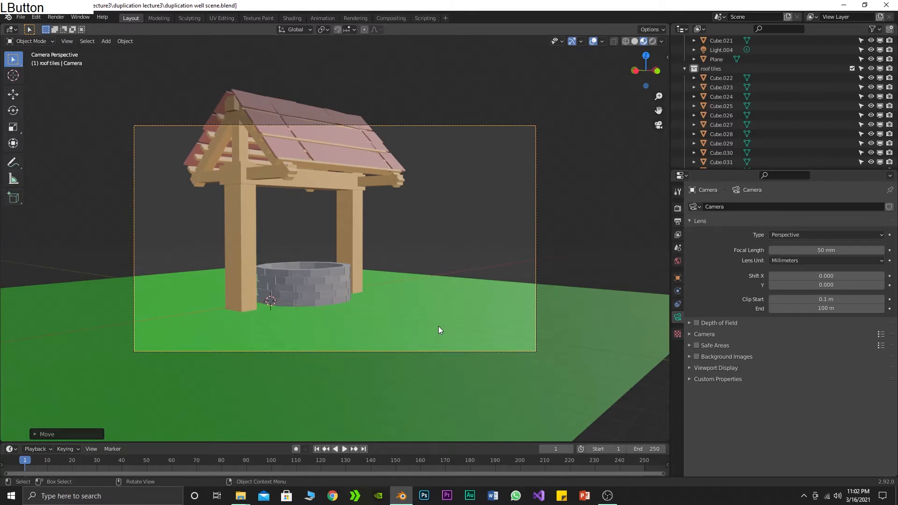
Tilt the camera upward a few degrees around its local X axis to bring the whole roof into frame
key("r")
key("x")
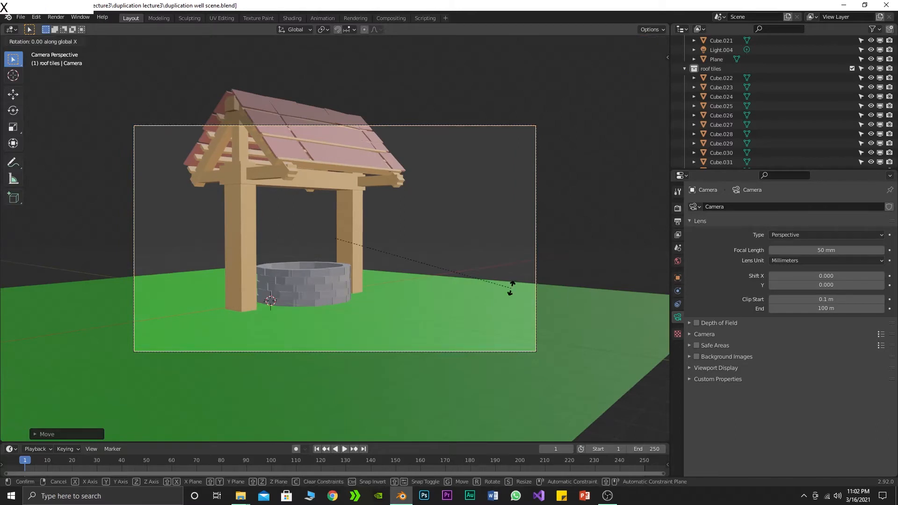
right_click(512, 304)
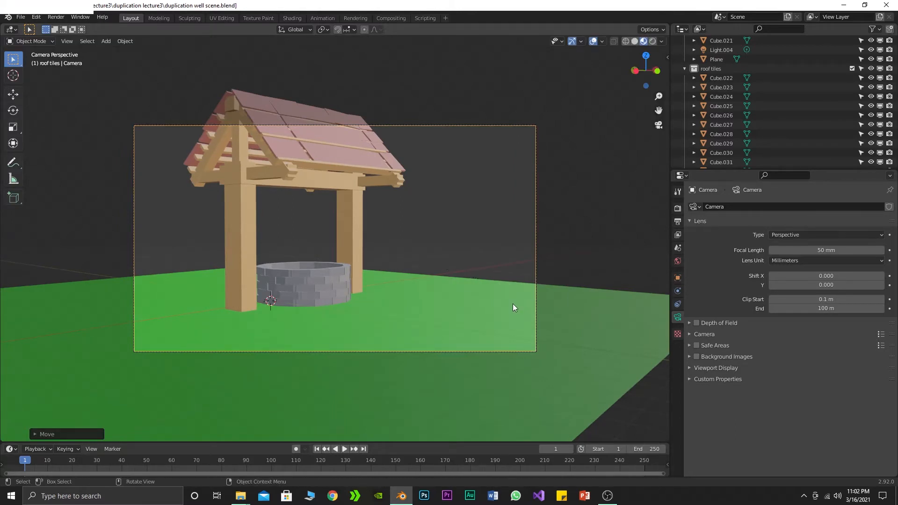
key("r")
key("x")
key("x")
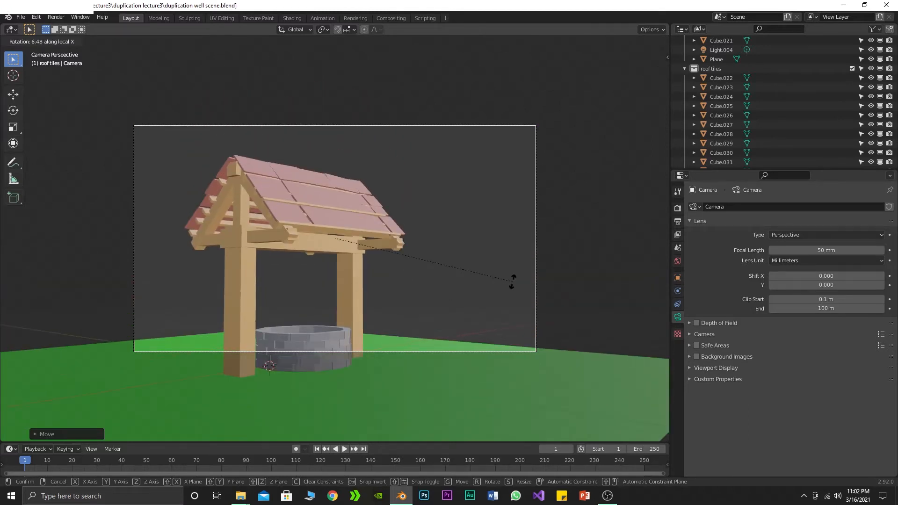
left_click(513, 283)
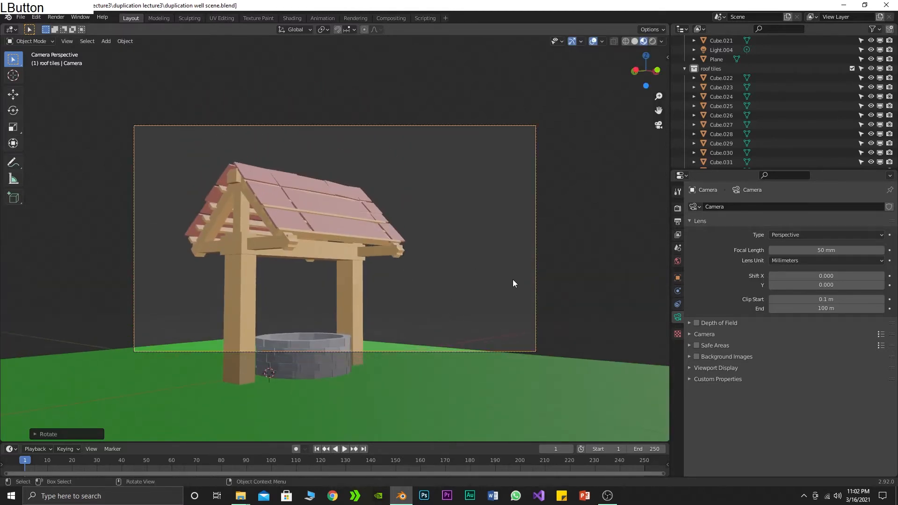
Pull the camera back about 8.8 m along its local Z axis so the whole well fits the frame
key("g")
key("z")
key("z")
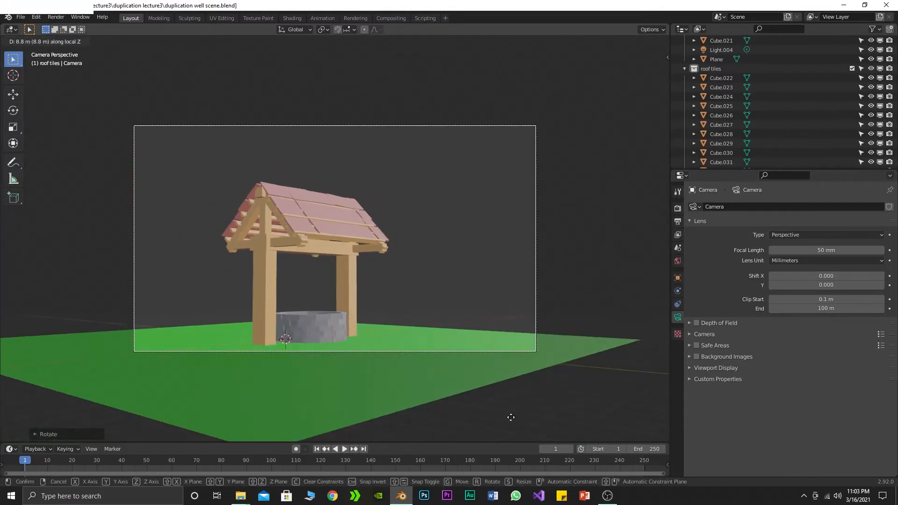
left_click(511, 417)
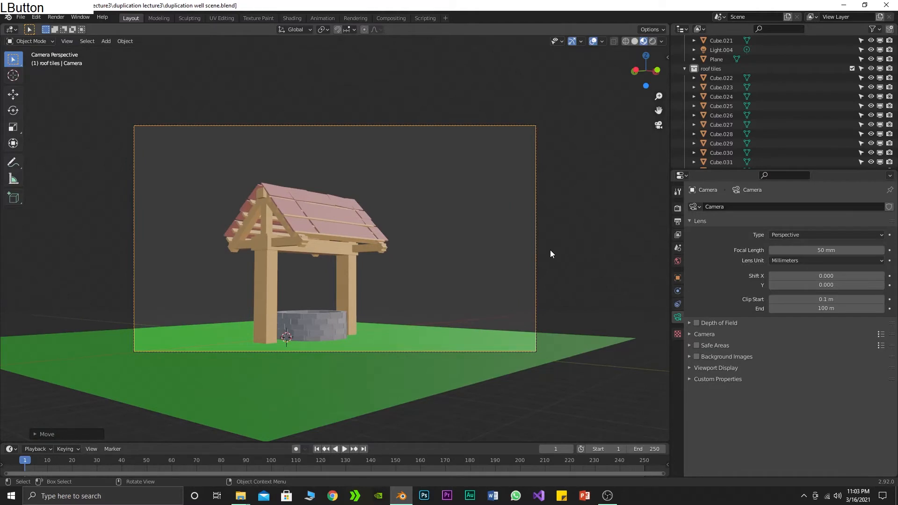
Slide the camera about 3.4 m along its local X axis to place the well off-centre in the frame
key("g")
key("y")
key("y")
right_click(471, 308)
key("g")
key("x")
key("x")
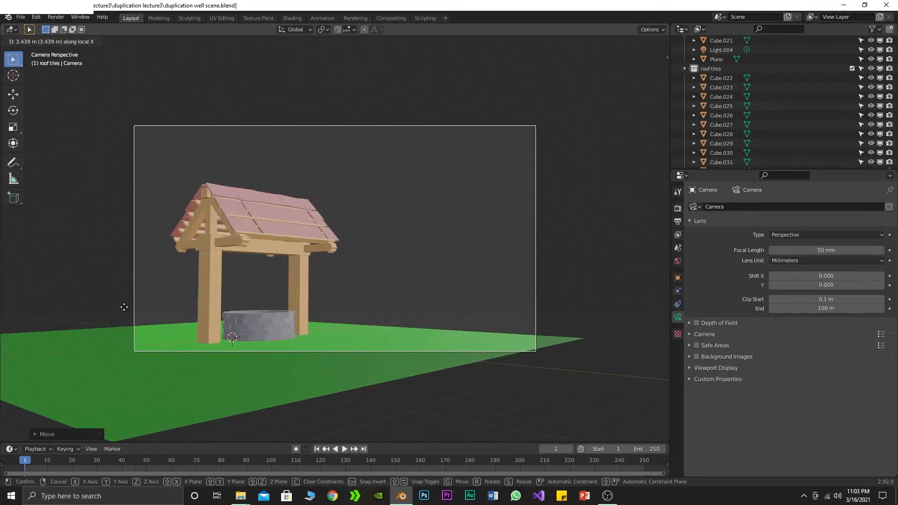
left_click(124, 307)
Scale up the ground Plane so it extends past the frame edges, and return to the camera view
left_click(286, 388)
middle_click_drag(286, 389, 320, 419)
key("s")
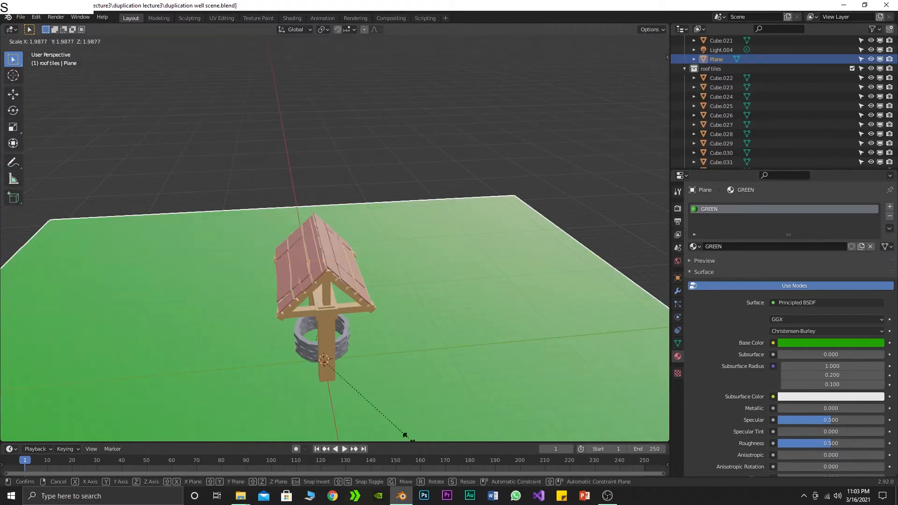
left_click(399, 316)
key("KP_0")
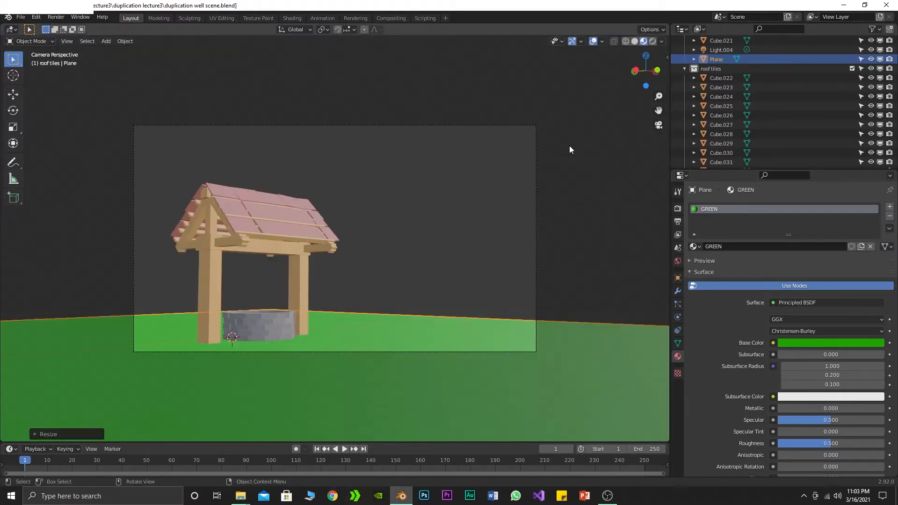
left_click(570, 147)
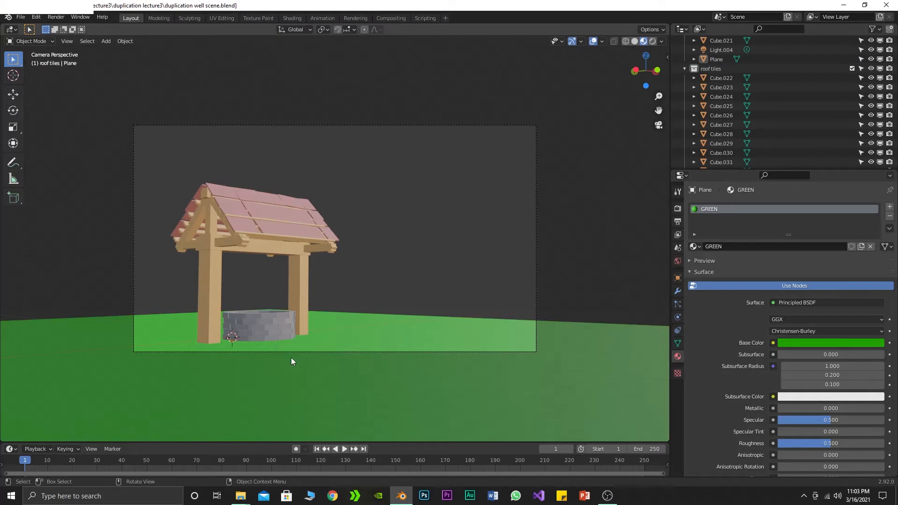
Shift the ground Plane slightly along X and about 3.3 m along negative global Y
left_click(306, 367)
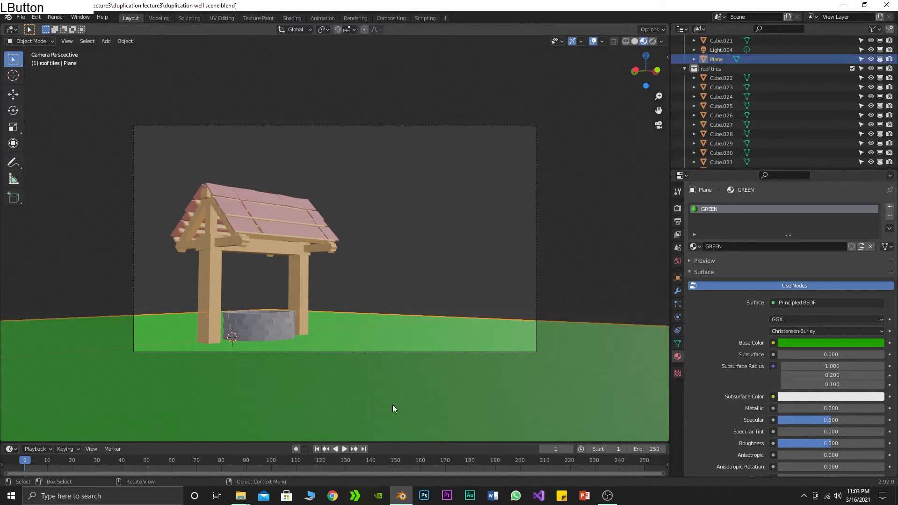
key("g")
key("y")
key("y")
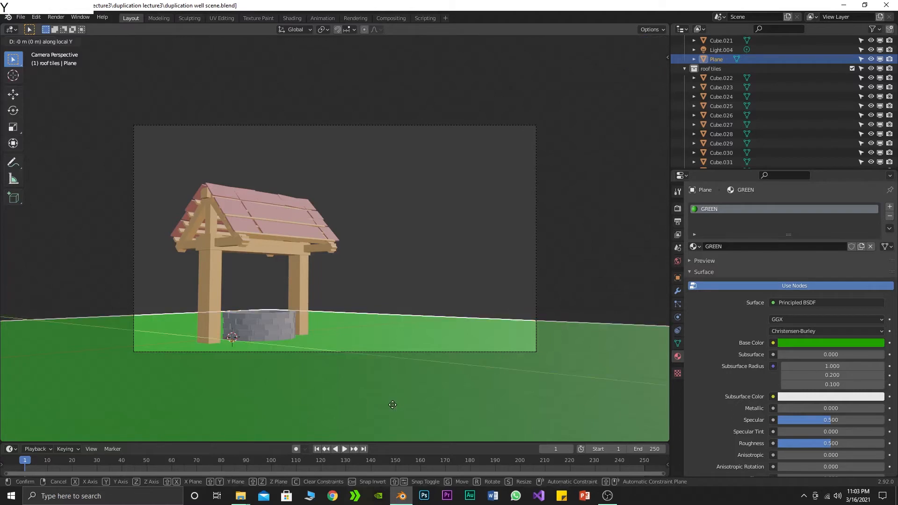
key("x")
left_click(385, 405)
key("g")
key("y")
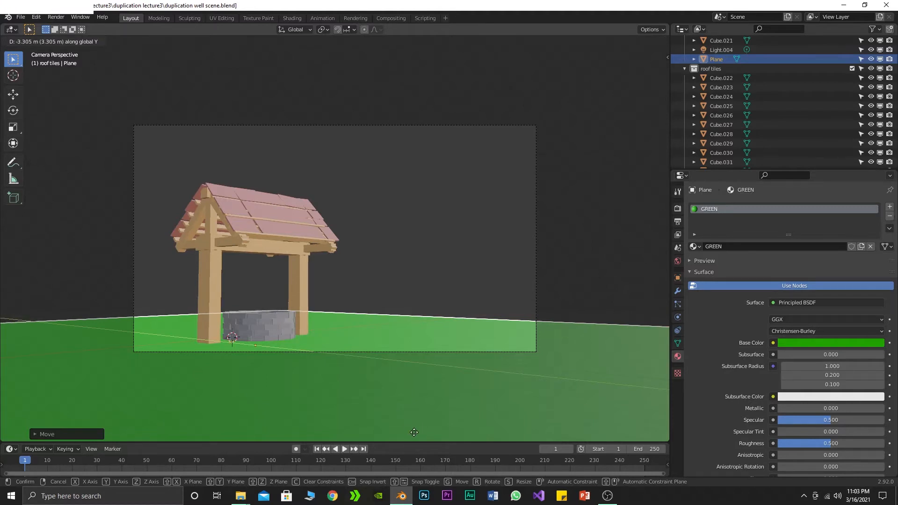
left_click(394, 347)
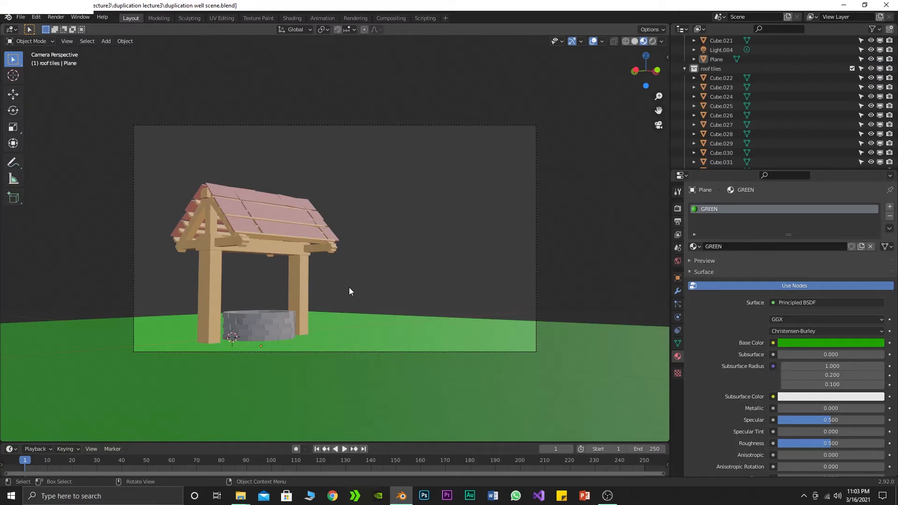
Open the render settings and compare the well scene in Rendered and Material Preview viewport shading
middle_click_drag(411, 288, 422, 301)
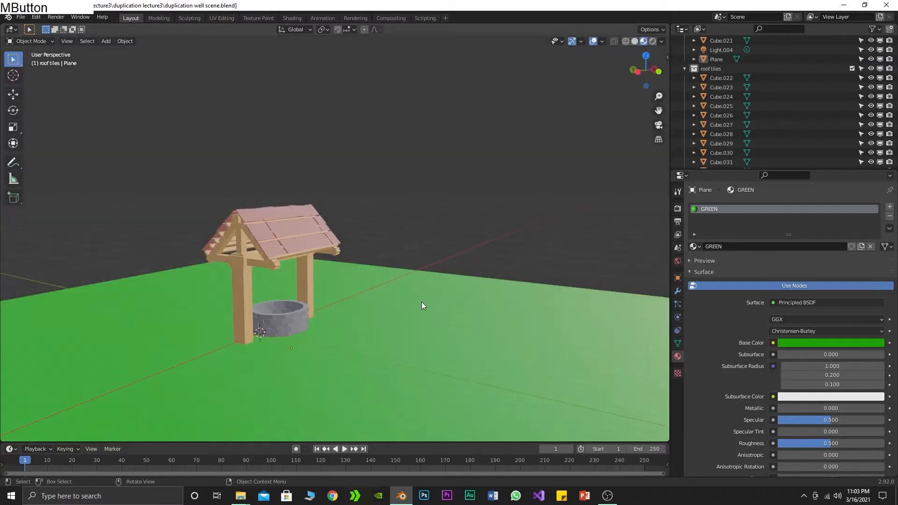
scroll(425, 296, "down", 3)
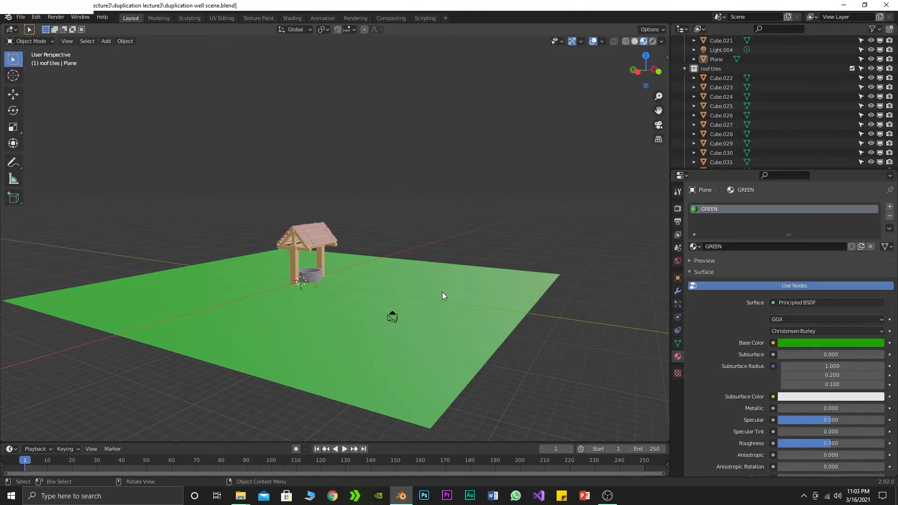
middle_click_drag(442, 293, 355, 294)
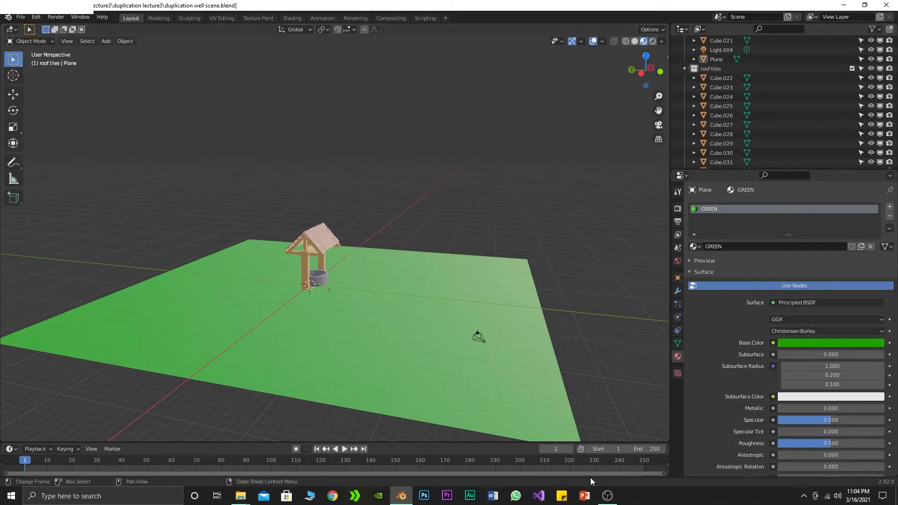
left_click(677, 213)
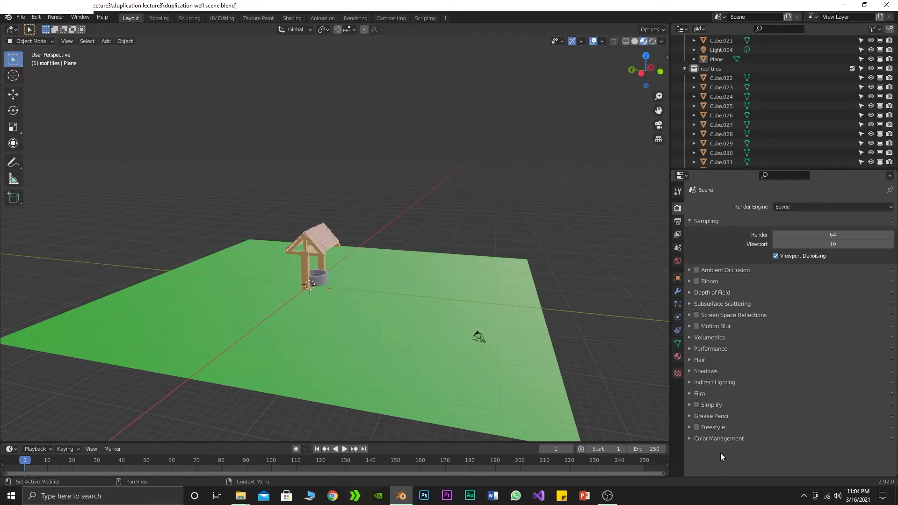
left_click(653, 41)
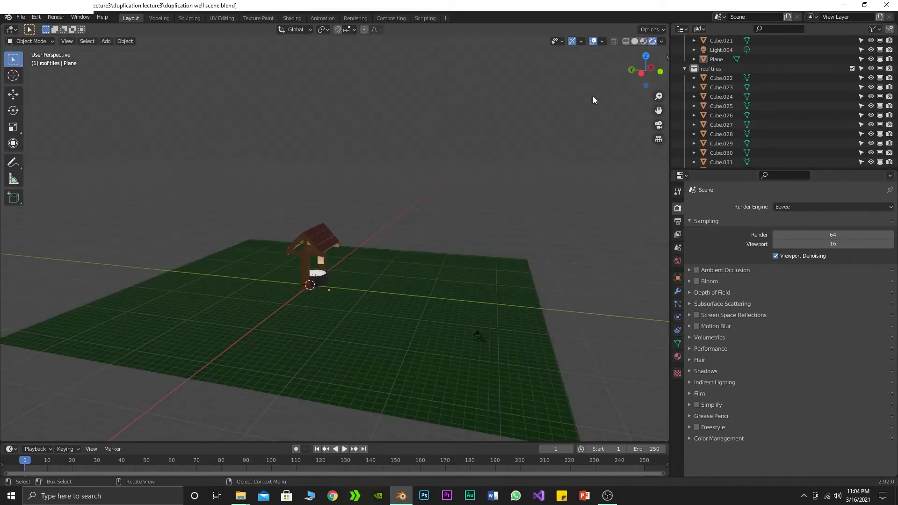
left_click(644, 42)
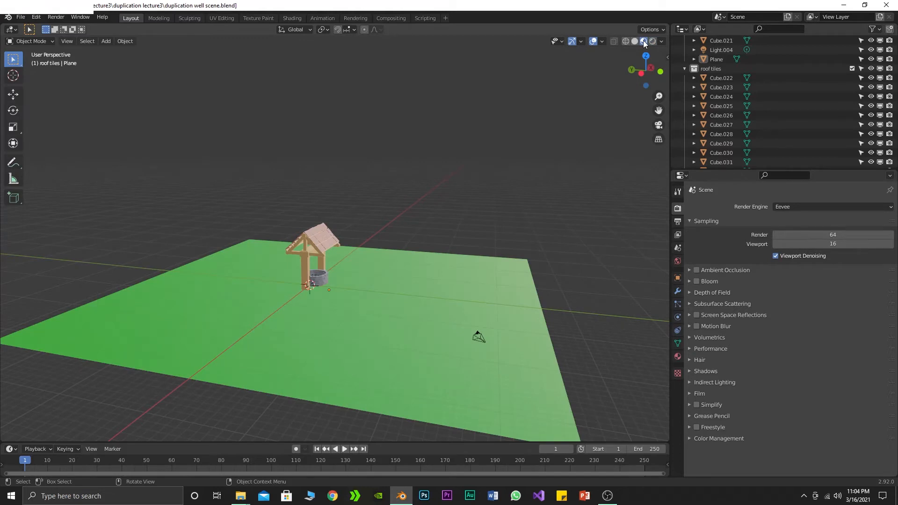
left_click(652, 41)
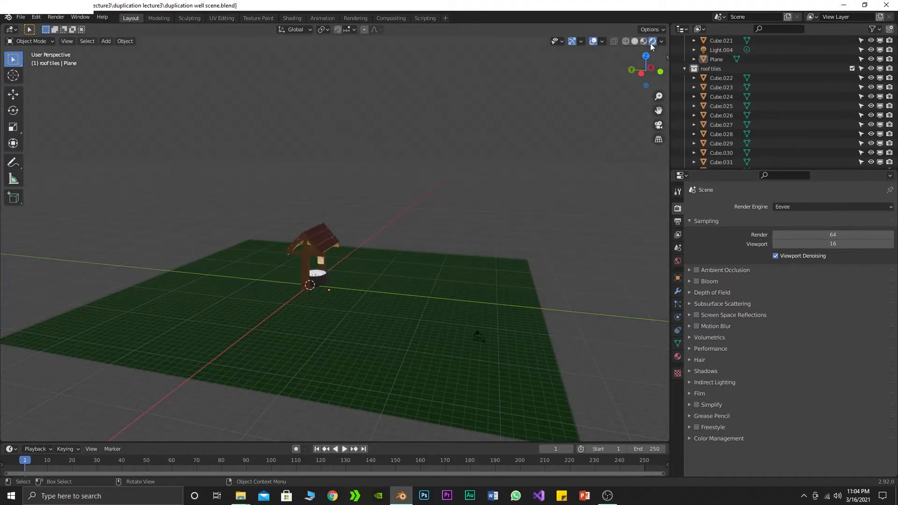
left_click(644, 42)
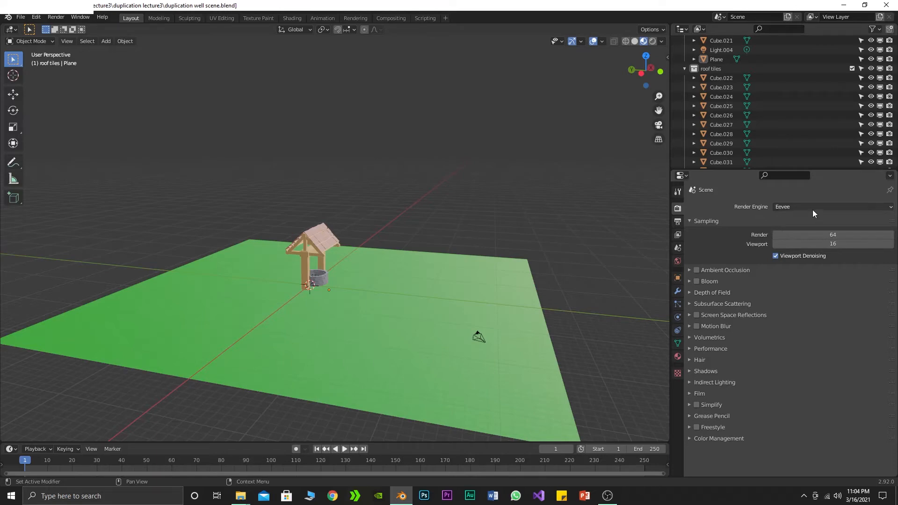
left_click(607, 496)
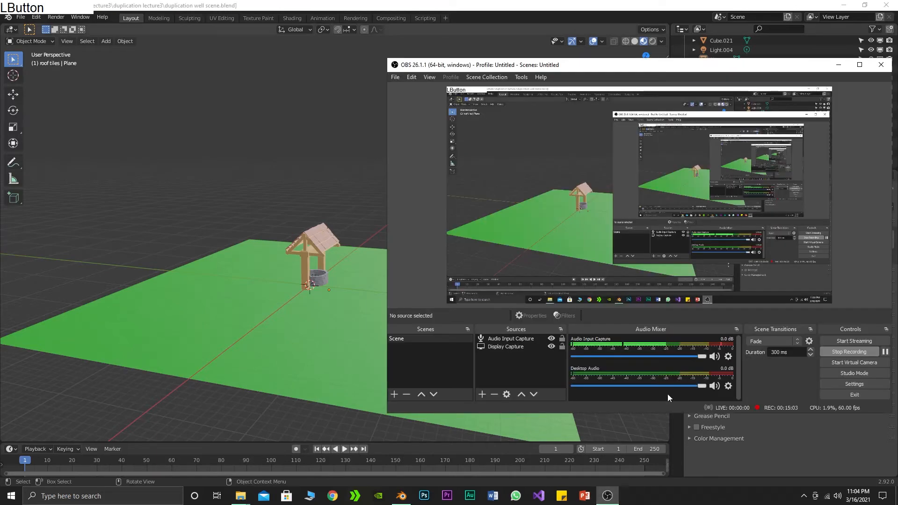
left_click(838, 66)
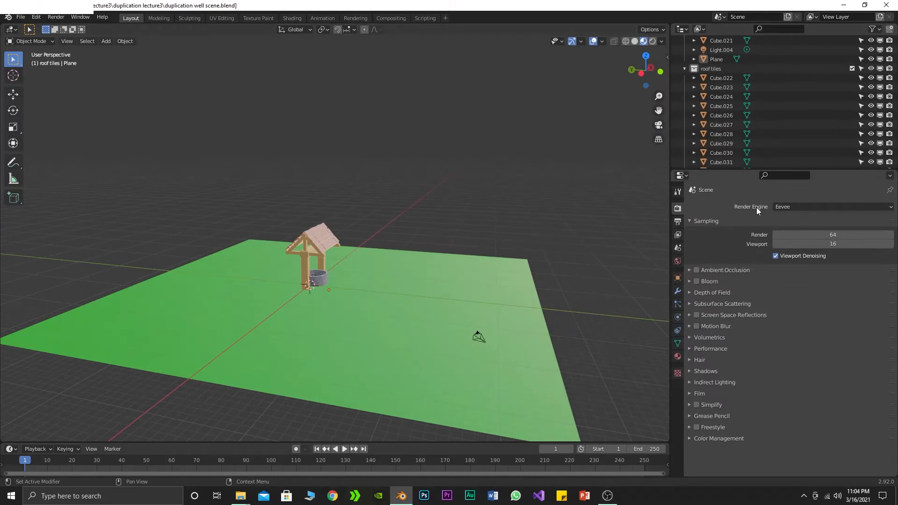
Switch the render engine to Cycles and preview the well scene in Rendered viewport shading from another angle
left_click(799, 209)
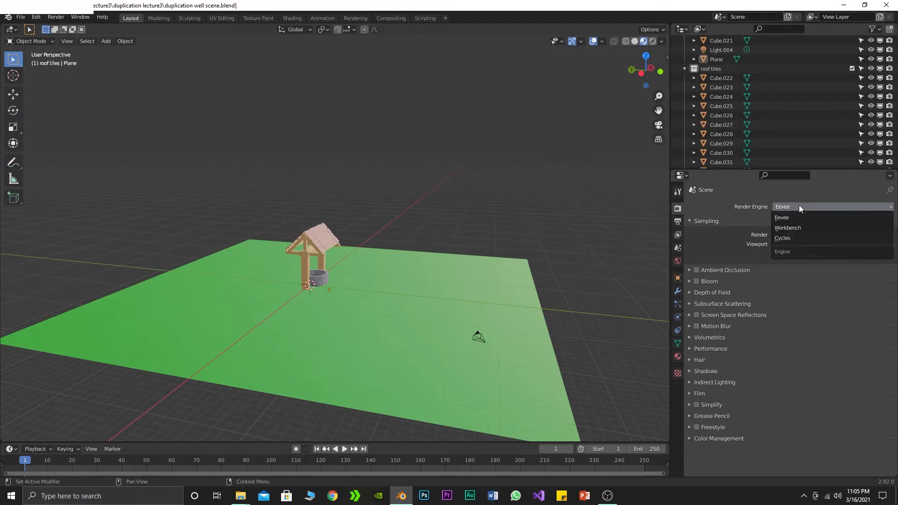
left_click(764, 197)
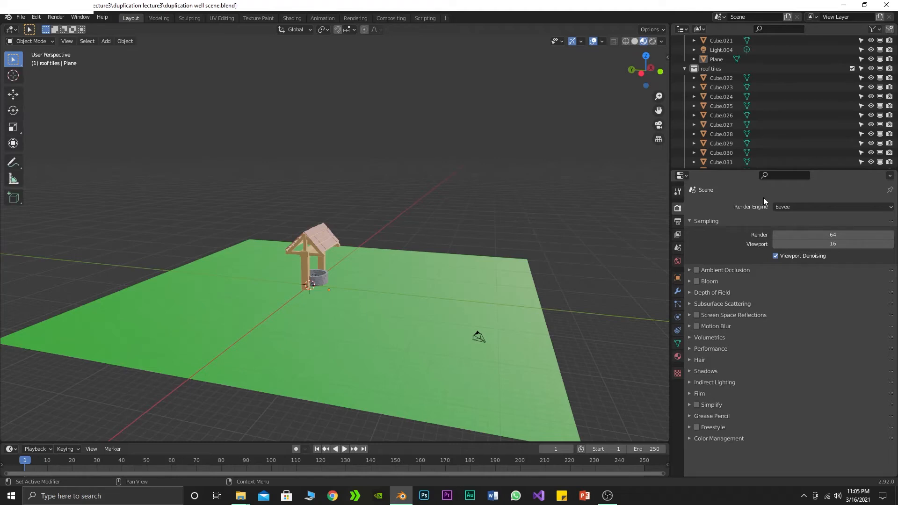
left_click(795, 206)
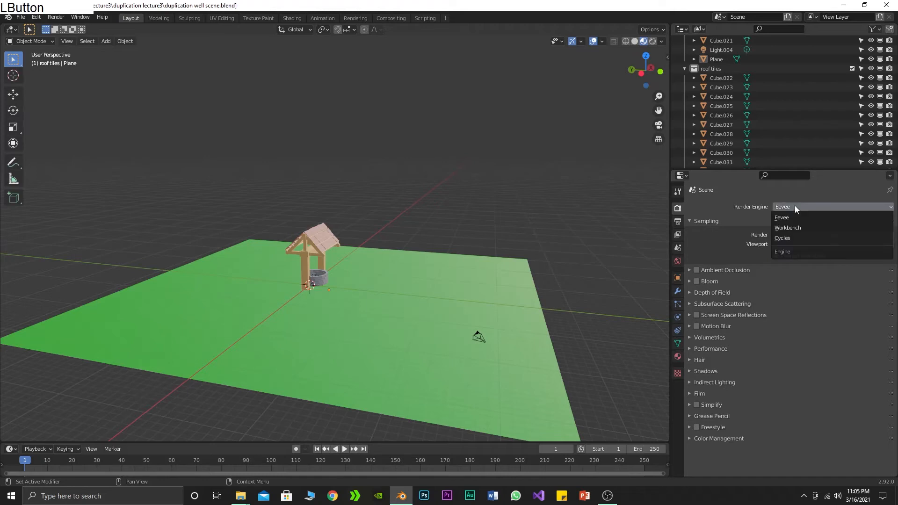
left_click(796, 236)
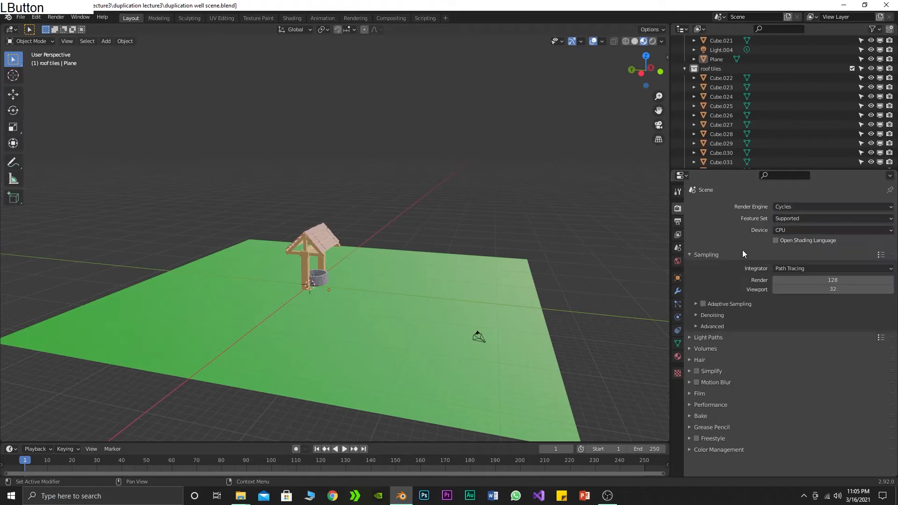
left_click(652, 42)
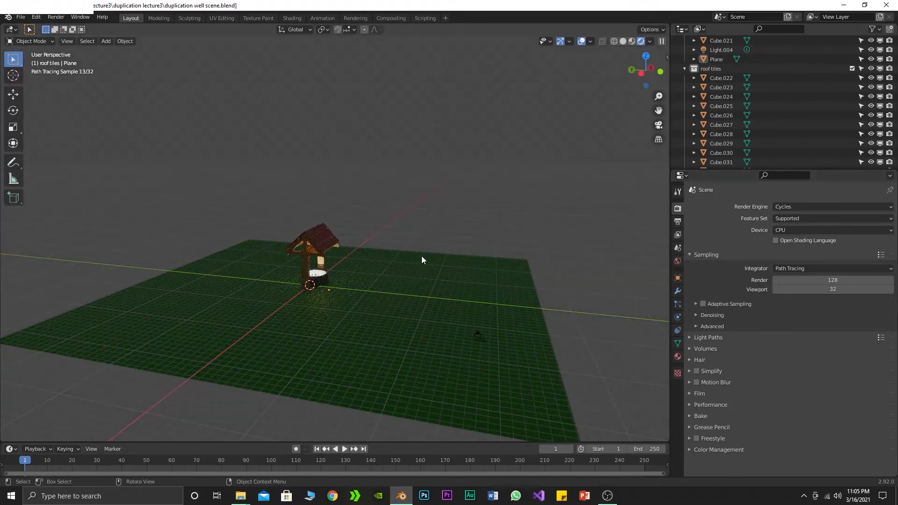
middle_click_drag(434, 282, 392, 281)
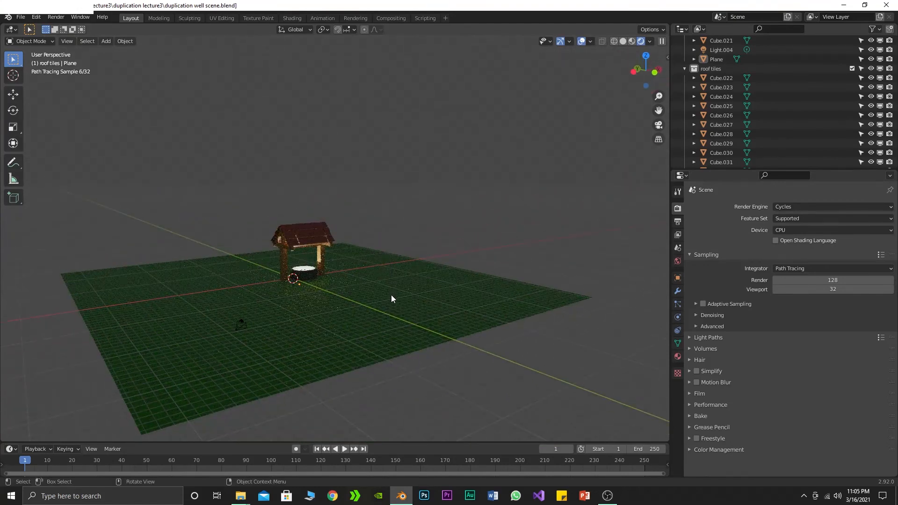
scroll(391, 295, "up", 2)
scroll(392, 295, "down", 2)
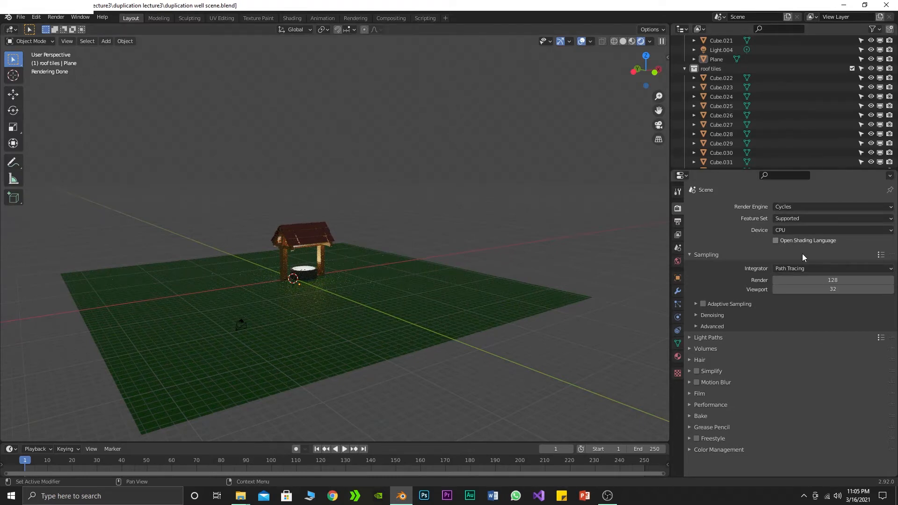
Set the Cycles feature set to Experimental and choose the render device
left_click(806, 218)
left_click(805, 239)
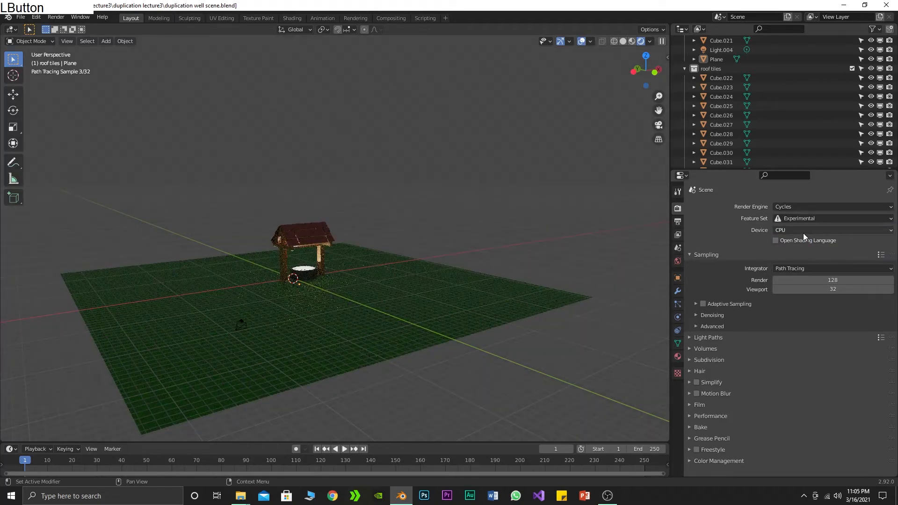
left_click(803, 231)
left_click(804, 251)
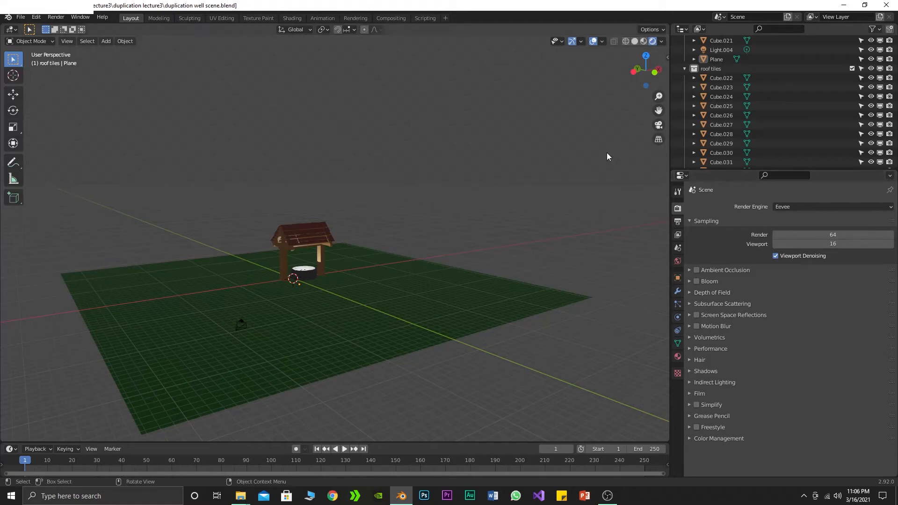
Open the preferences for Cycles render devices, toggle the CUDA entries for the Intel Core i7 CPU and Quadro K2000, and close them
left_click(36, 19)
left_click(94, 147)
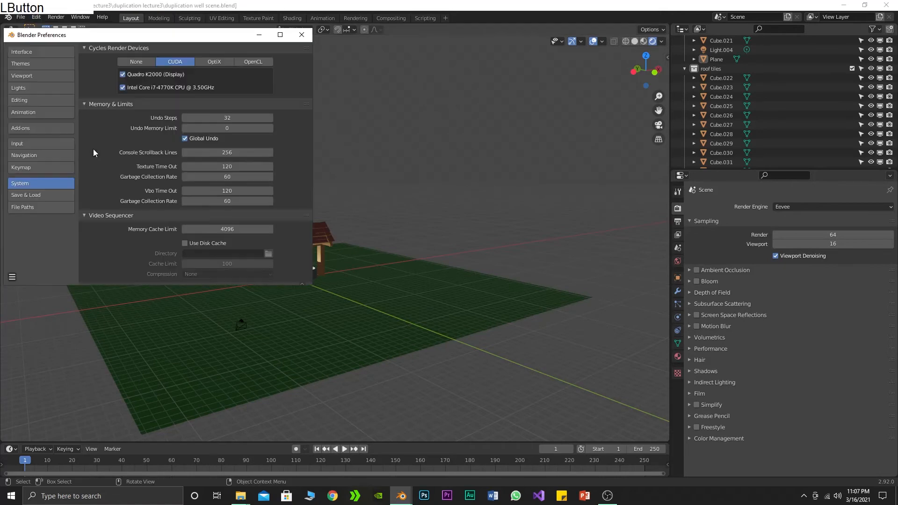
left_click_drag(150, 41, 298, 54)
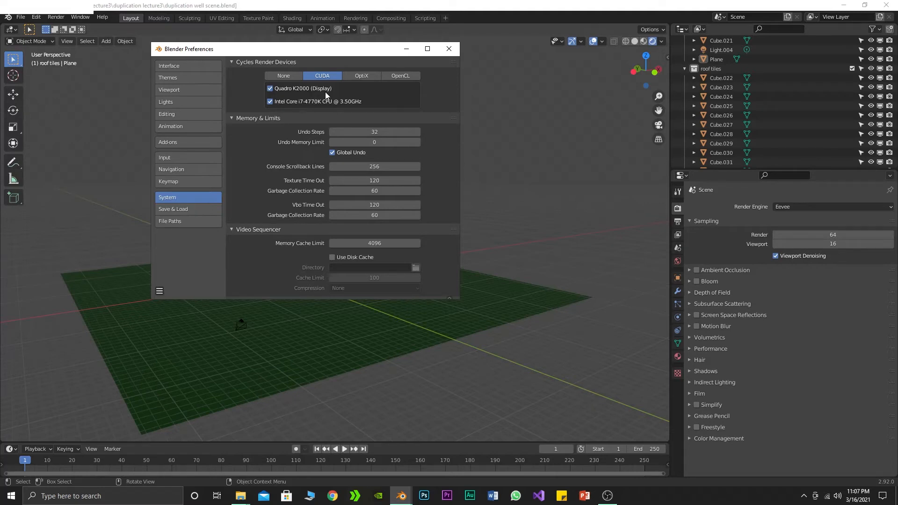
left_click(271, 101)
left_click(289, 89)
left_click(287, 89)
left_click(452, 50)
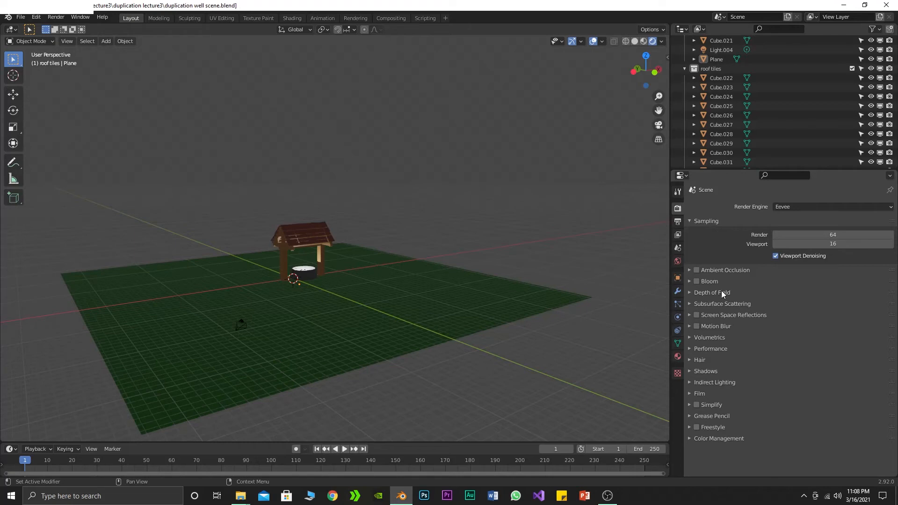
Enable Ambient Occlusion and Bloom in the Eevee render settings, and briefly toggle Screen Space Reflections
left_click(696, 270)
left_click(699, 291)
left_click(697, 282)
left_click(697, 282)
left_click(697, 282)
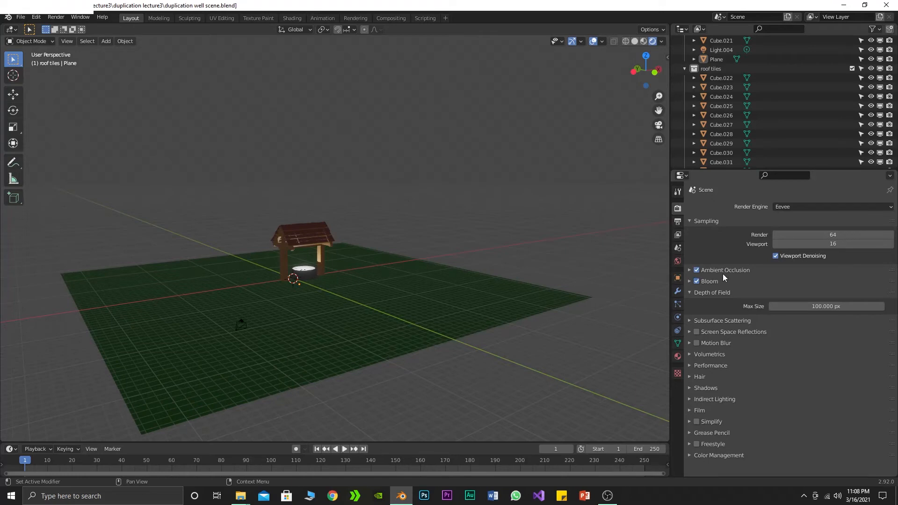
left_click(720, 256)
left_click(690, 293)
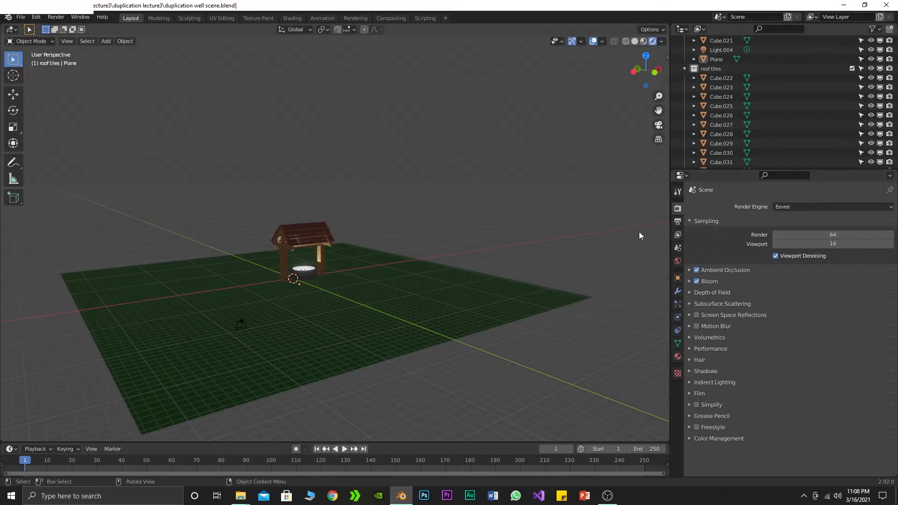
left_click(696, 315)
left_click(697, 315)
Try a 200% resolution scale in the output settings and set it back to 100%
left_click(678, 222)
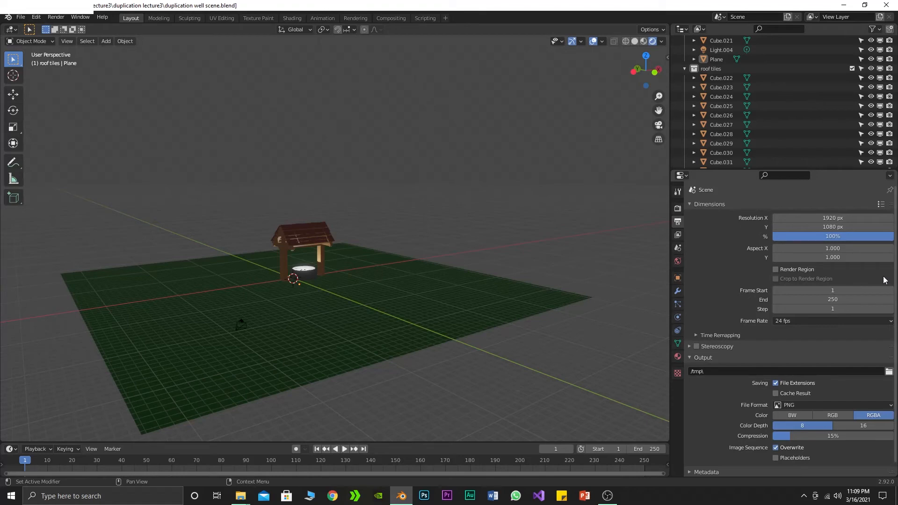
left_click(831, 236)
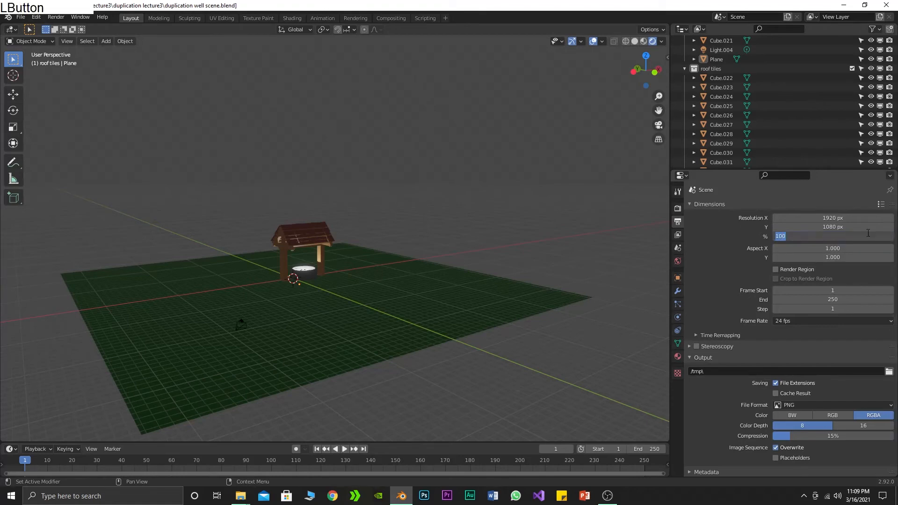
type("200")
key("Return")
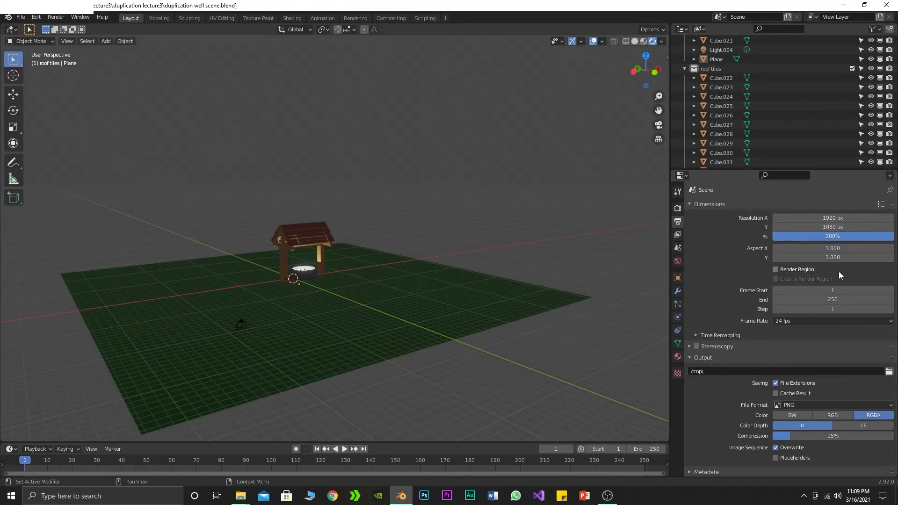
left_click(848, 234)
type("100")
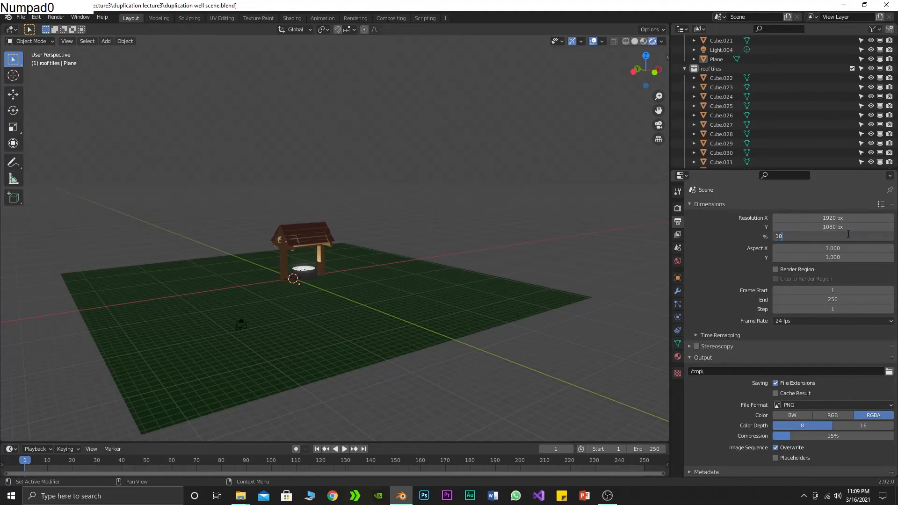
key("KP_Enter")
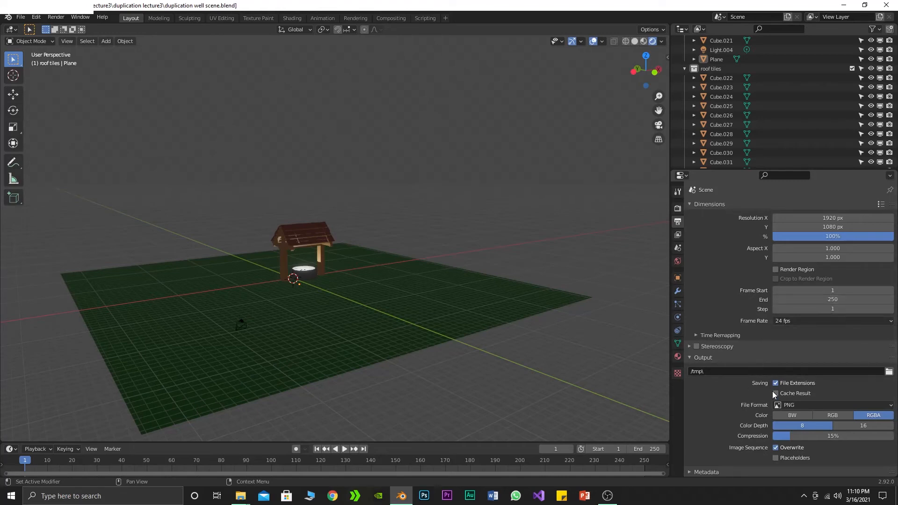
Review the available output file formats and choose PNG for the rendered image
scroll(773, 391, "down", 2)
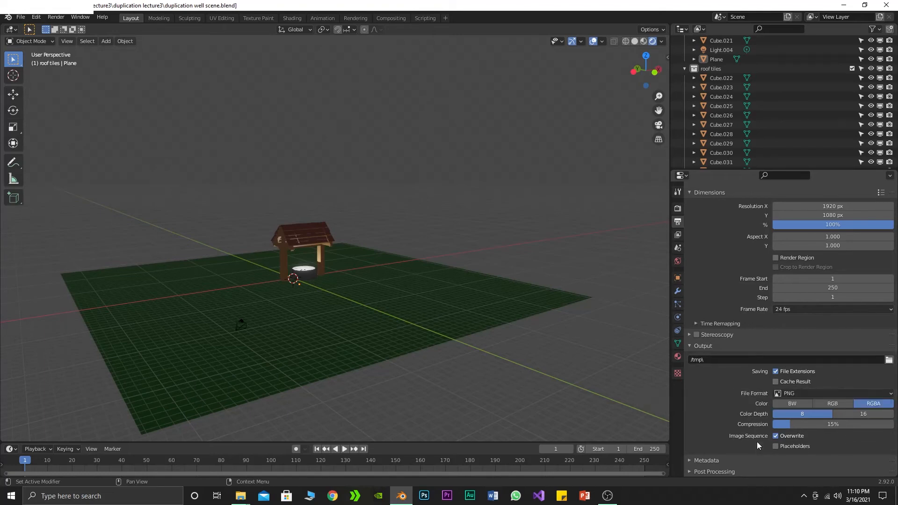
left_click(819, 395)
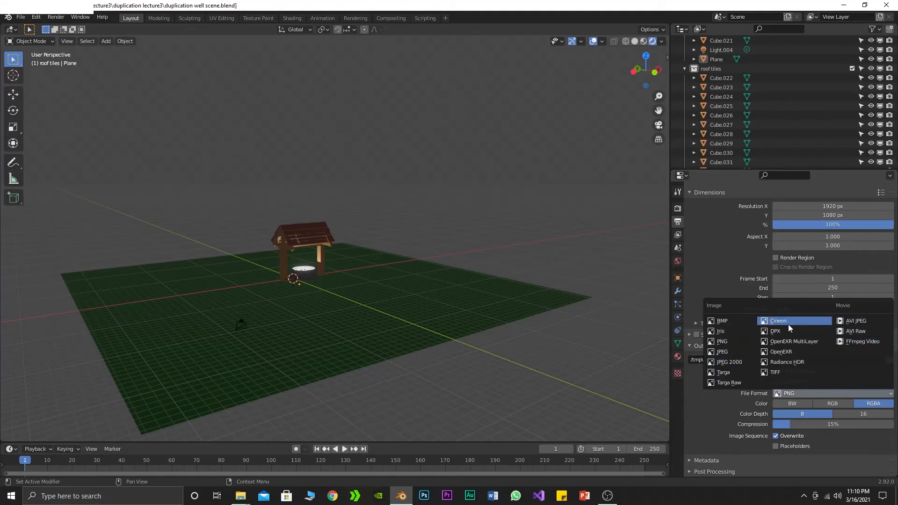
left_click(733, 341)
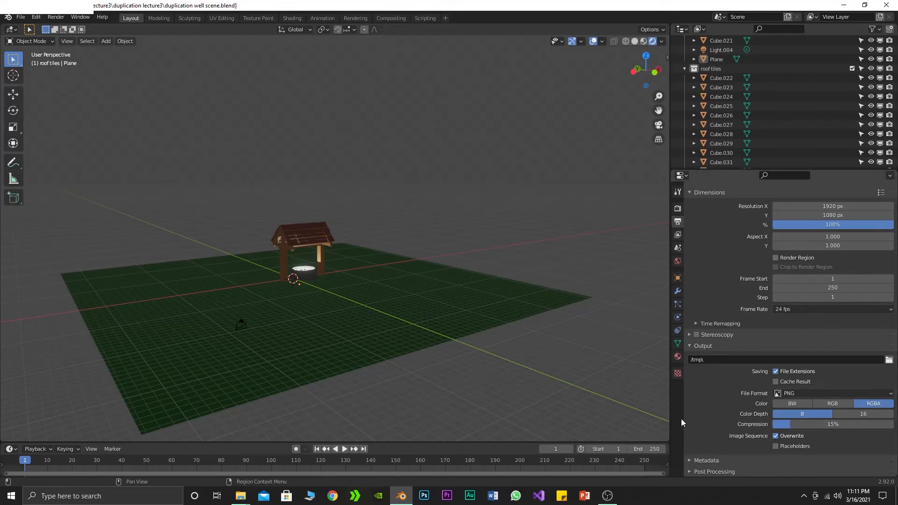
Look through the scene camera to check the framing of the well in Rendered shading
left_click(678, 222)
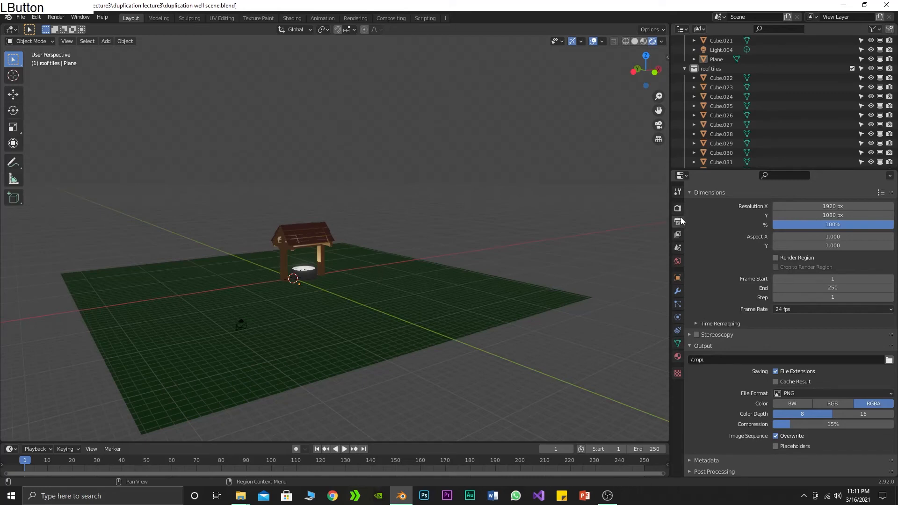
left_click(412, 213)
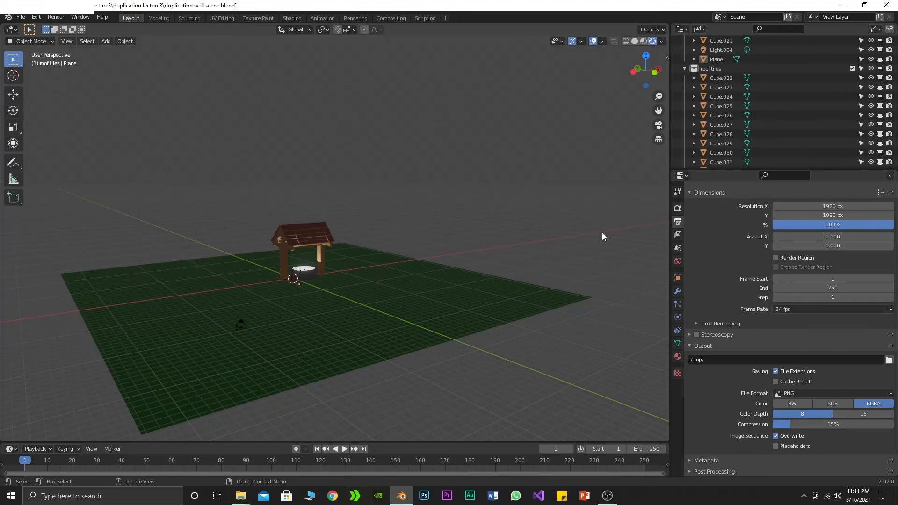
key("KP_0")
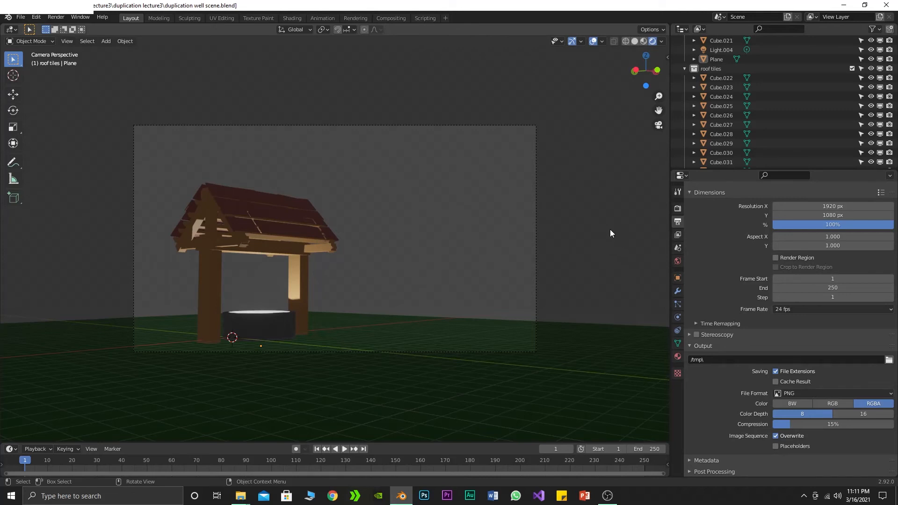
Render the camera view of the well as a still image with Eevee and inspect the result
left_click(55, 18)
left_click(147, 63)
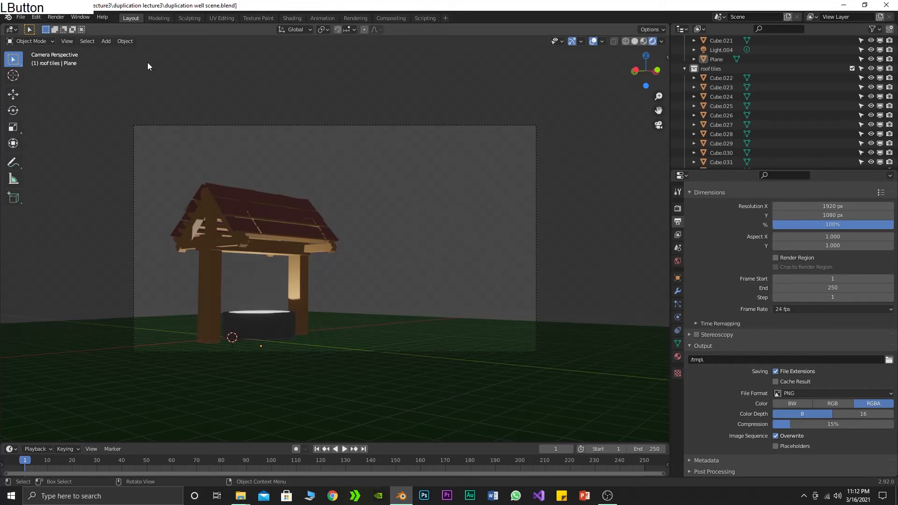
left_click(56, 17)
left_click(68, 27)
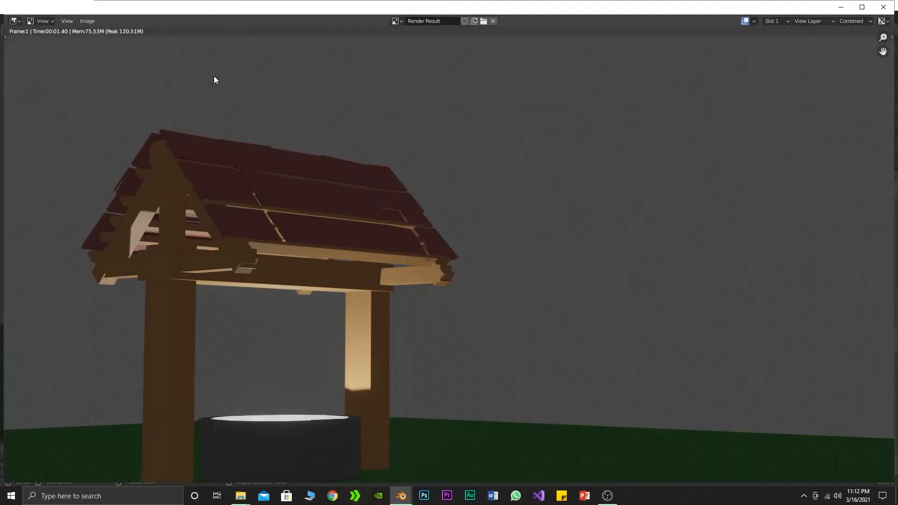
scroll(349, 242, "down", 2)
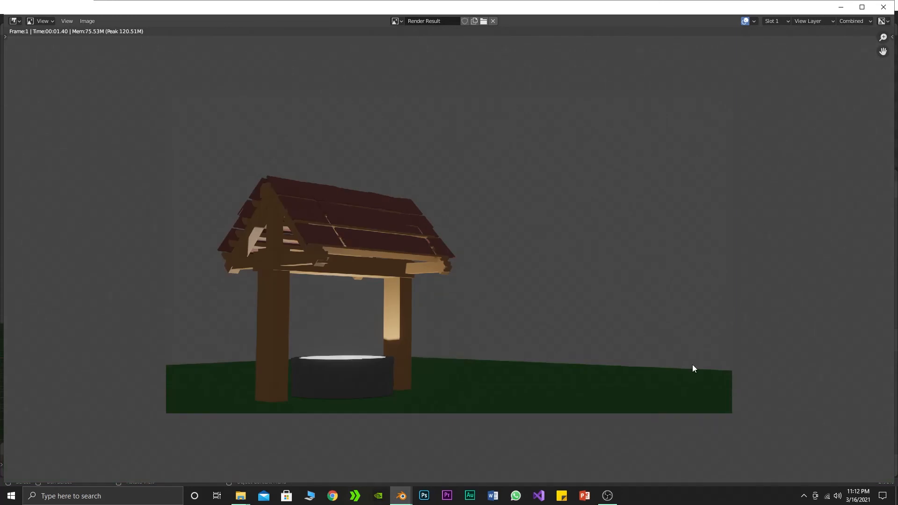
scroll(414, 390, "up", 2)
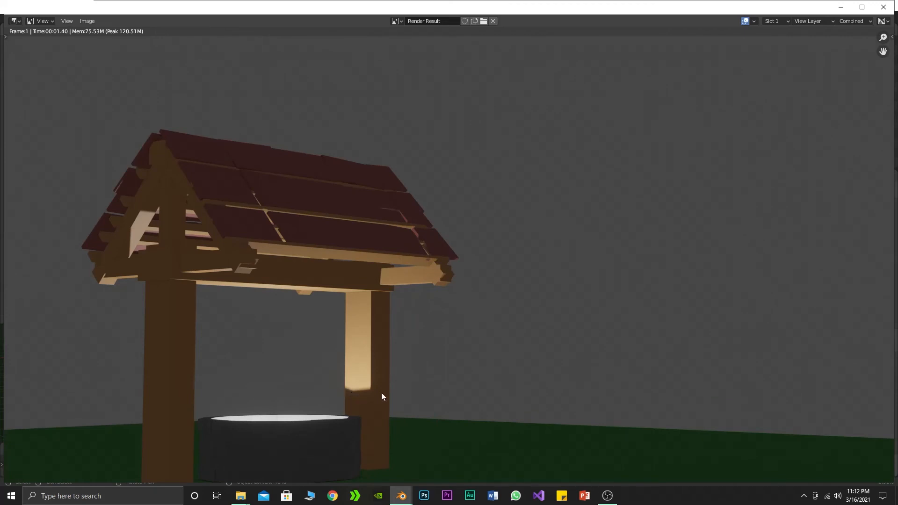
scroll(557, 331, "down", 2)
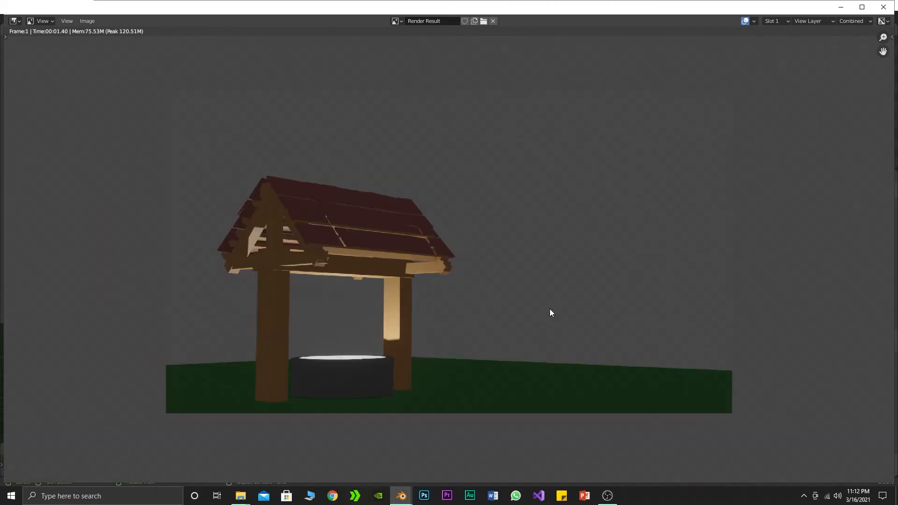
scroll(551, 312, "up", 1)
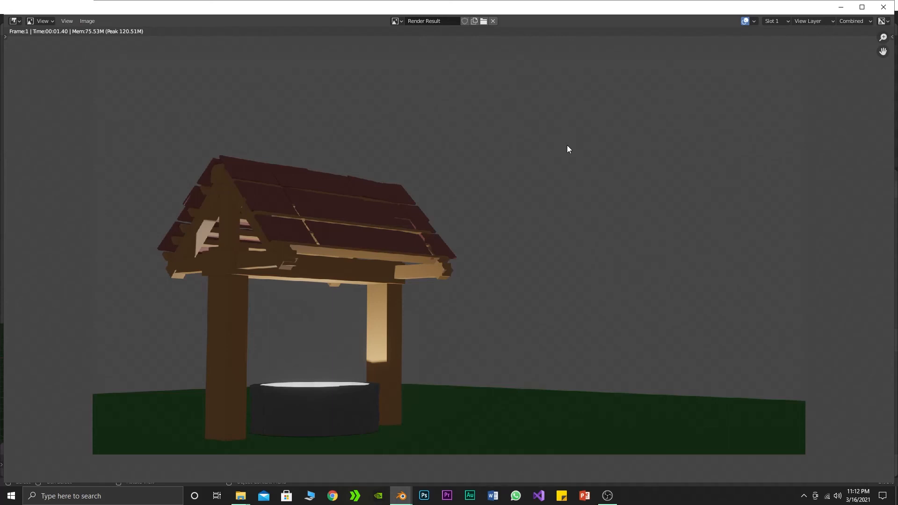
Start saving the rendered image under a new name and choose the Desktop as the destination folder
left_click(92, 21)
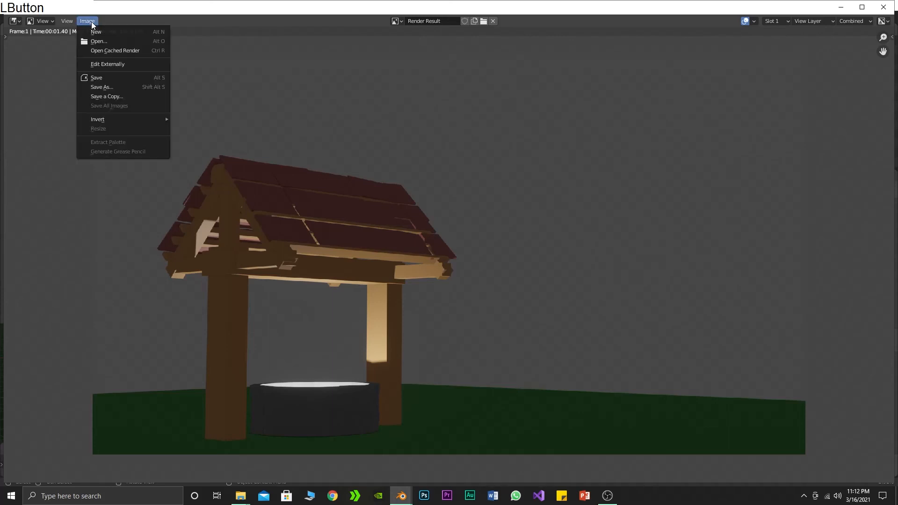
left_click(102, 85)
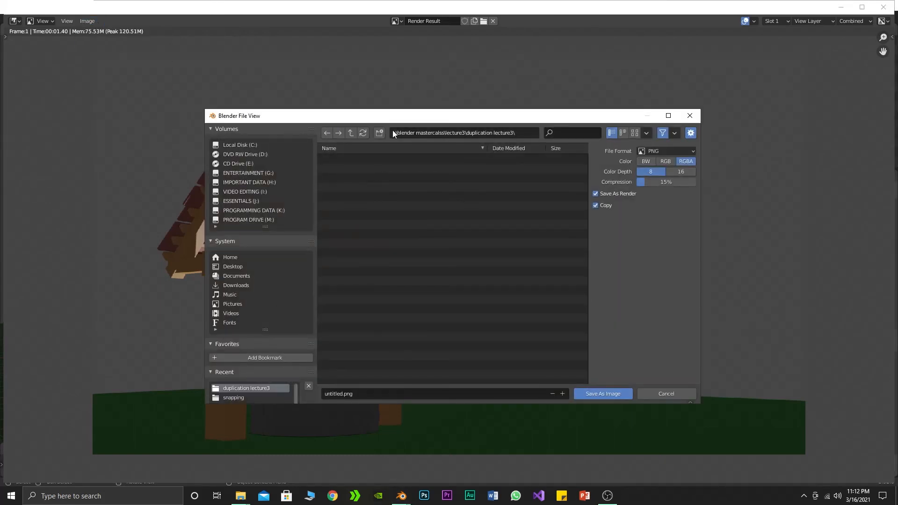
left_click(350, 133)
left_click(351, 133)
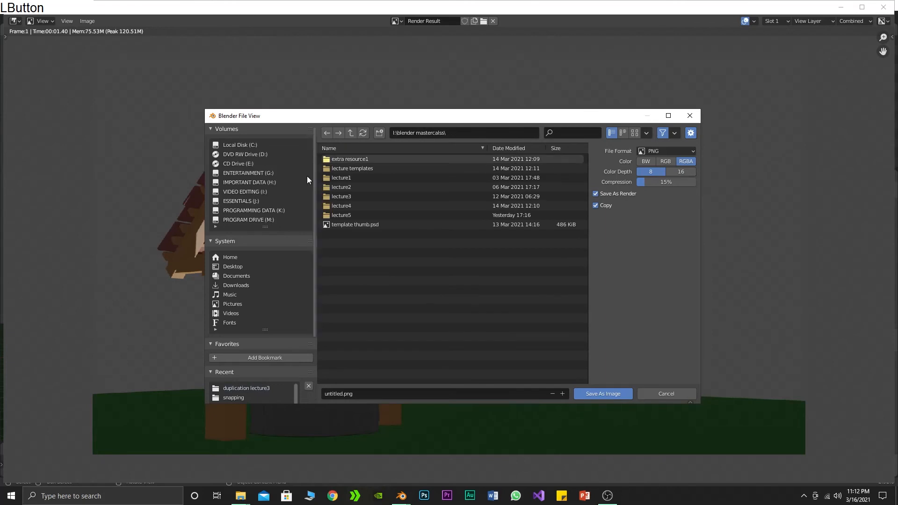
left_click(228, 266)
Name the image "eeve well scene.png" and save it as PNG
left_click(375, 393)
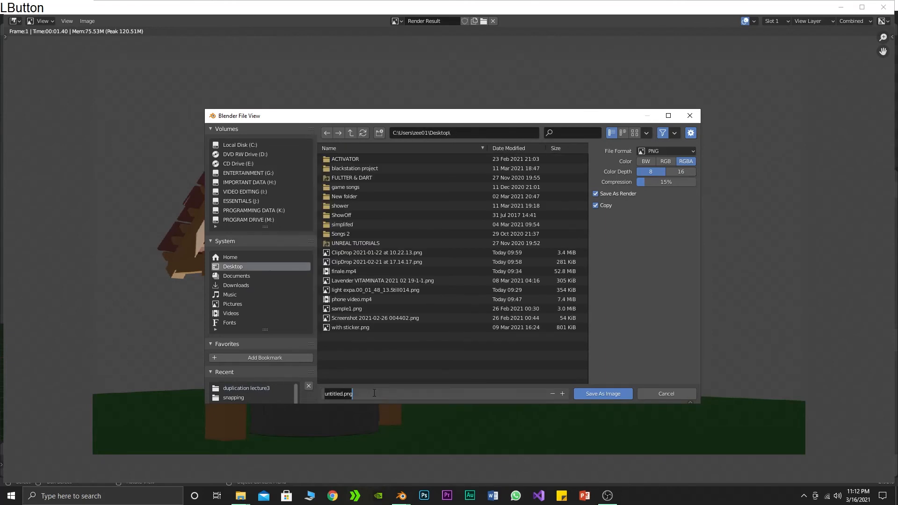
type("eeve")
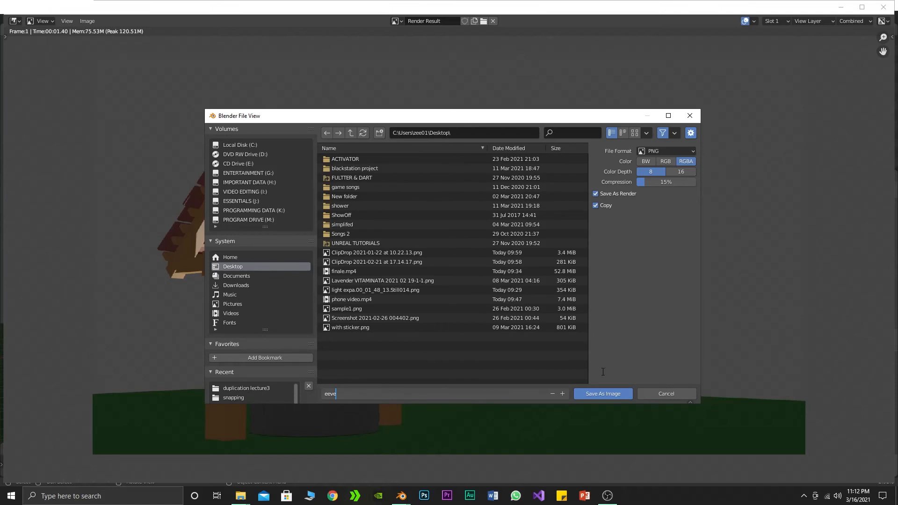
type(" well sene")
key("Return")
left_click(452, 392)
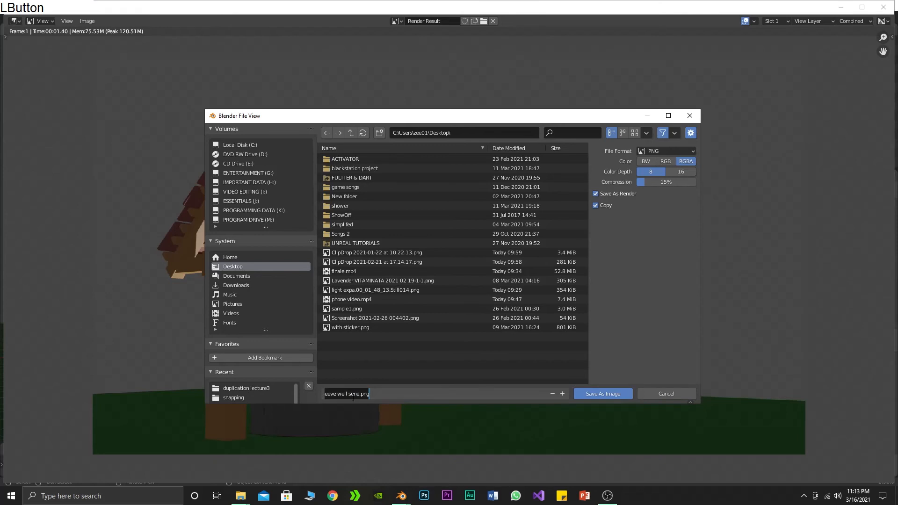
left_click(350, 399)
type("c")
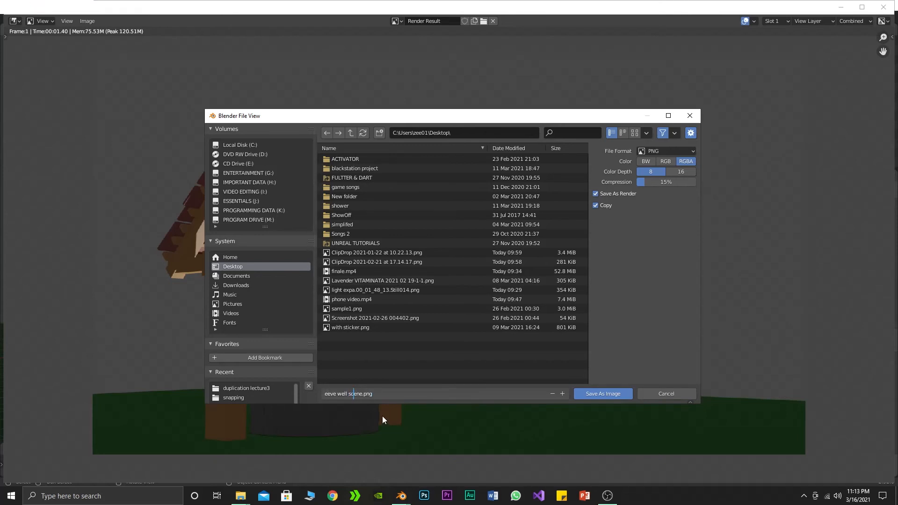
key("Return")
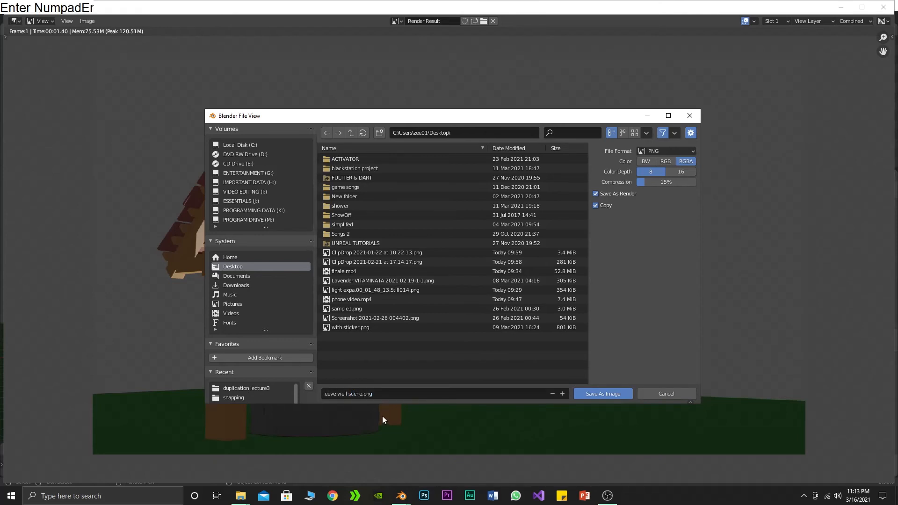
left_click(625, 391)
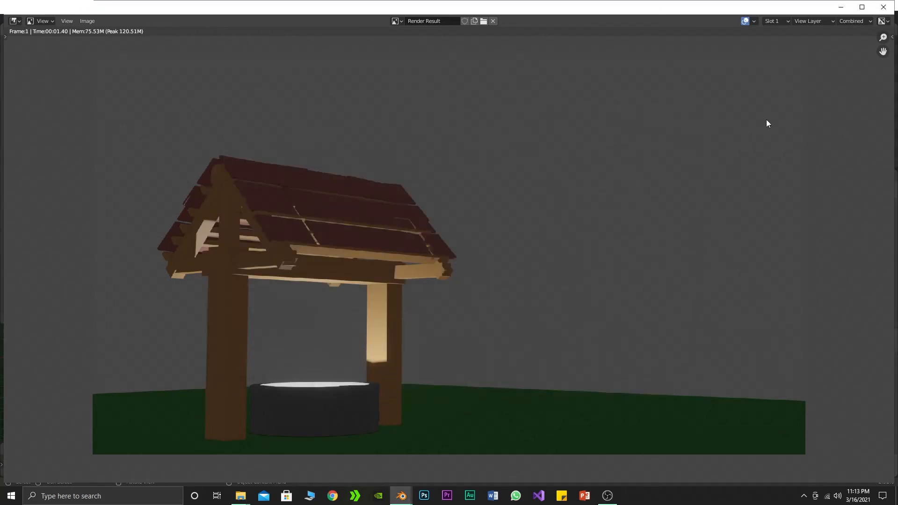
Switch the render result to Slot 2 and close the render window
left_click(780, 20)
left_click(779, 27)
left_click(780, 24)
left_click(785, 41)
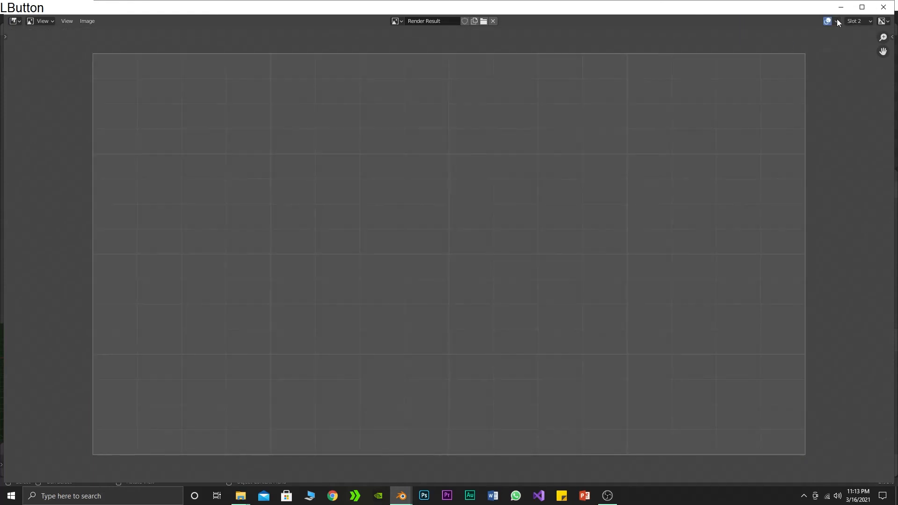
left_click(884, 6)
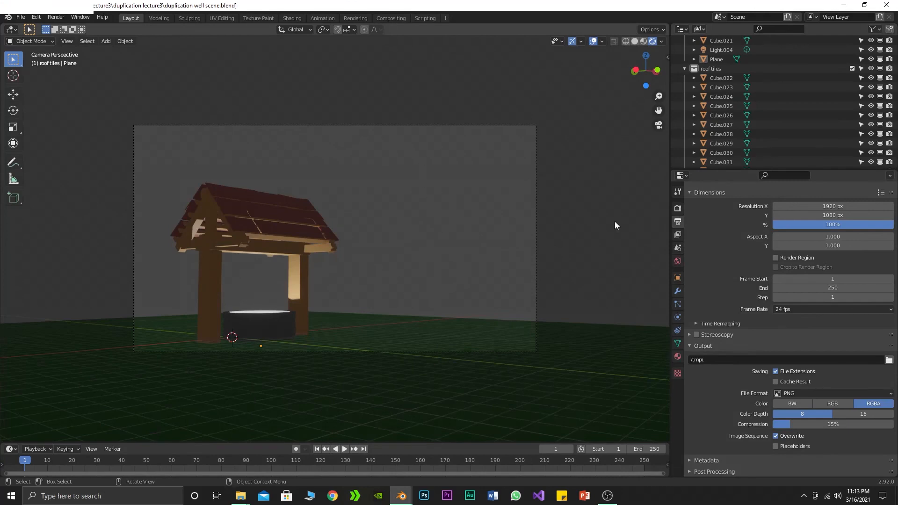
Set the render engine to Cycles with the Supported feature set and 256 render samples, and expand the Color Management settings
left_click(678, 208)
left_click(790, 209)
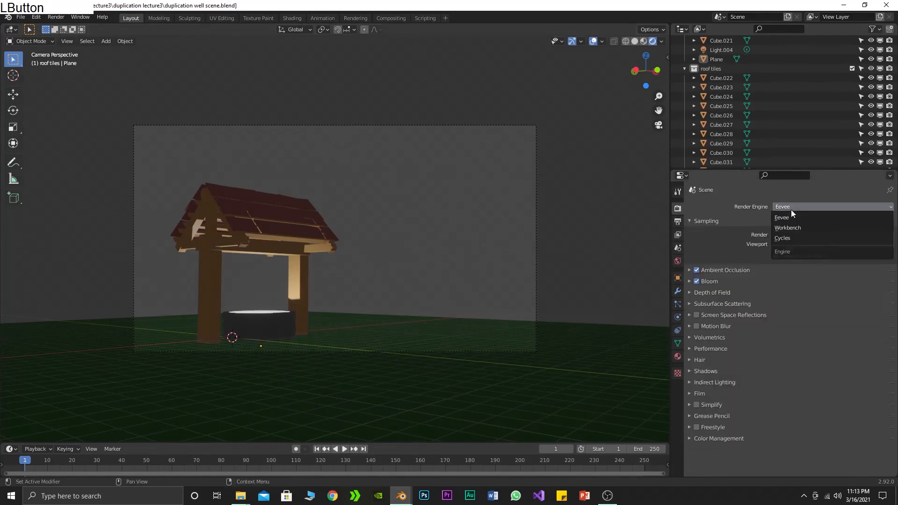
left_click(790, 235)
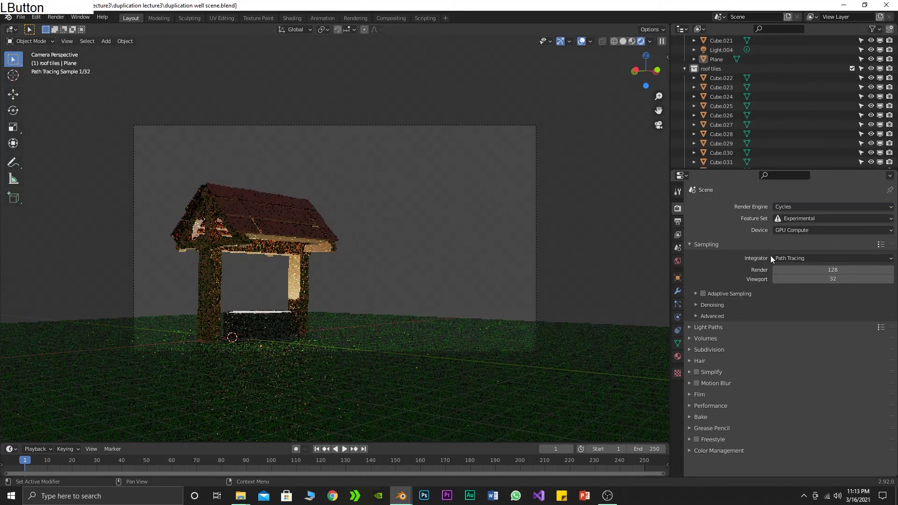
left_click(796, 218)
left_click(797, 228)
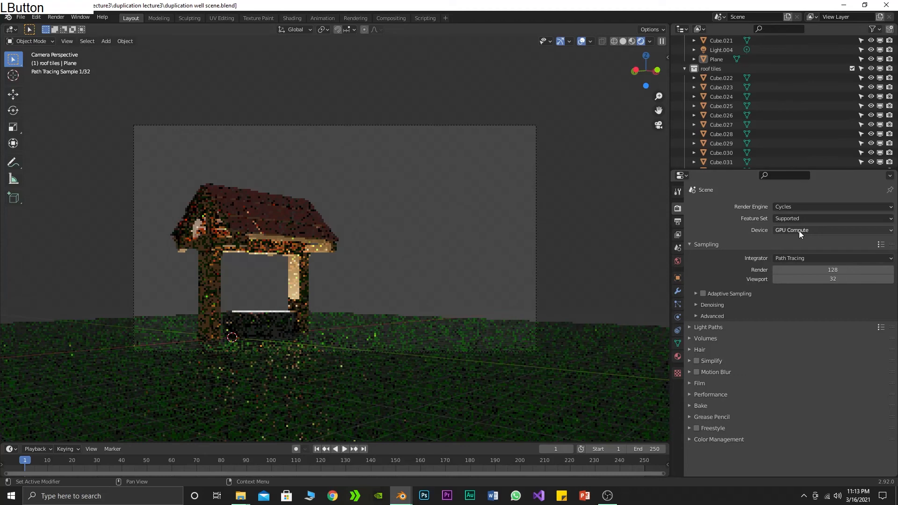
left_click(696, 439)
scroll(695, 441, "down", 3)
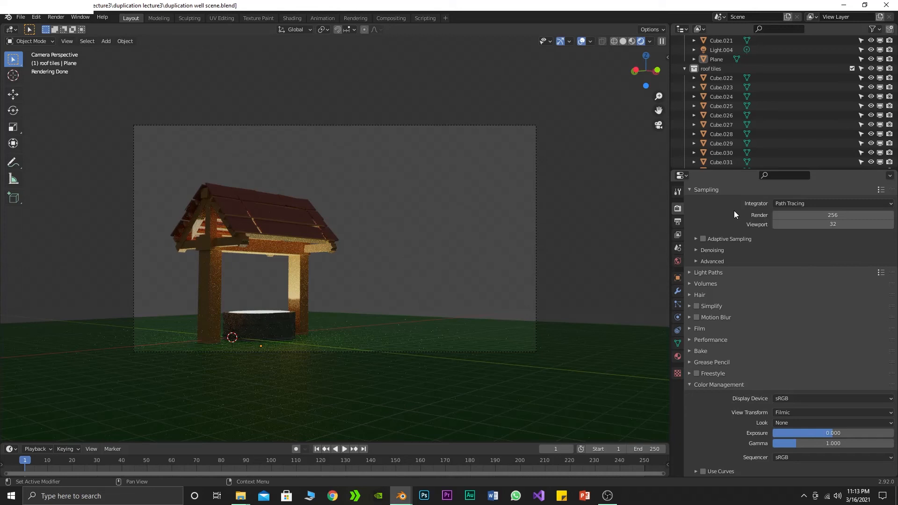
Change the render engine from Eevee to Cycles again and render the well scene into Slot 2
left_click(805, 208)
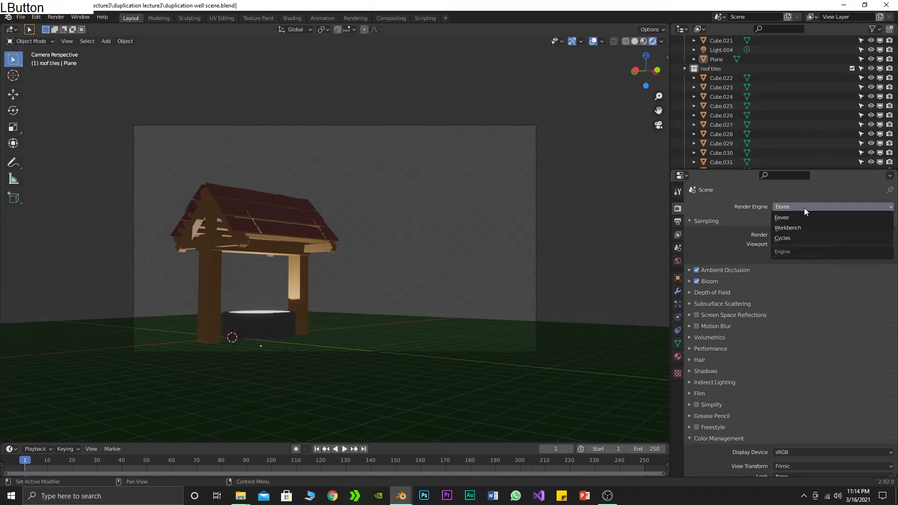
left_click(783, 238)
left_click(823, 318)
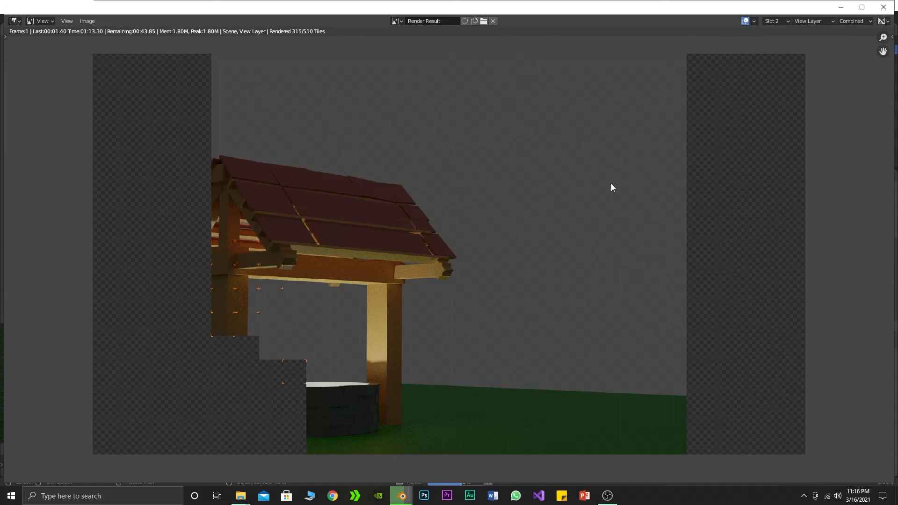
Start saving the finished Cycles render as a new image file
left_click(87, 20)
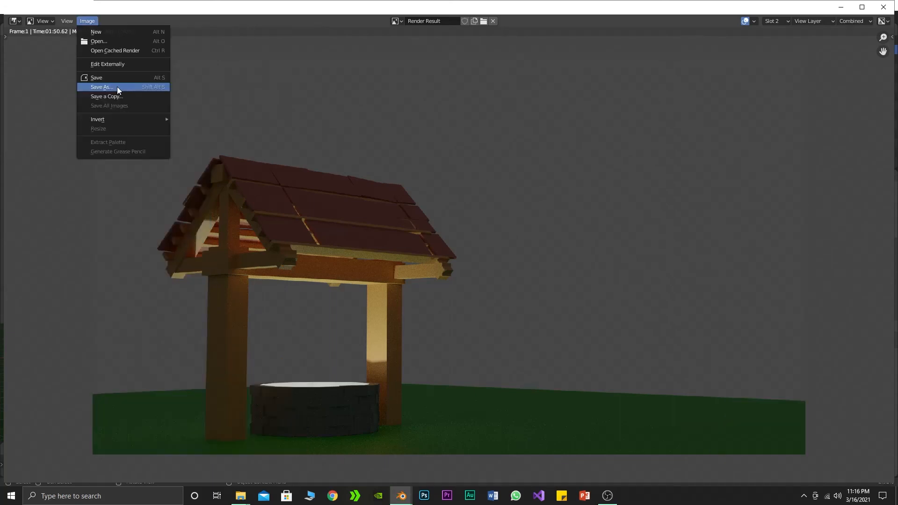
left_click(117, 88)
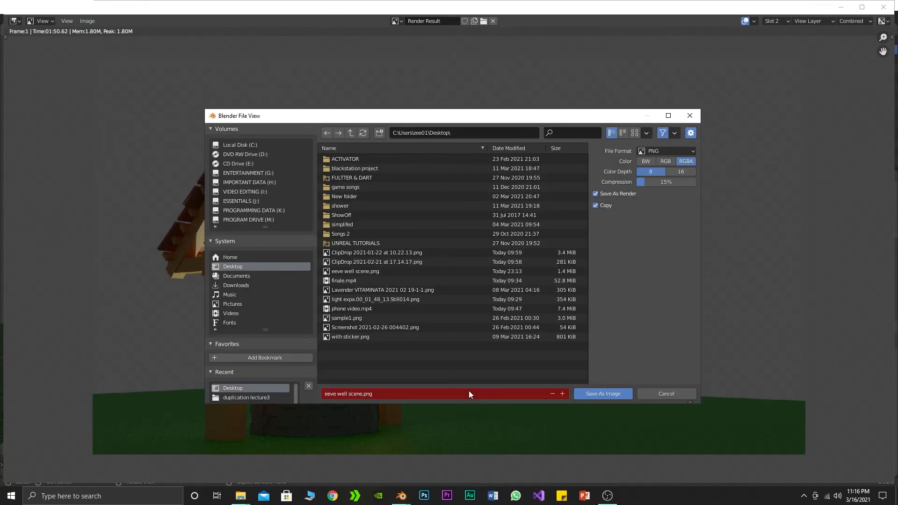